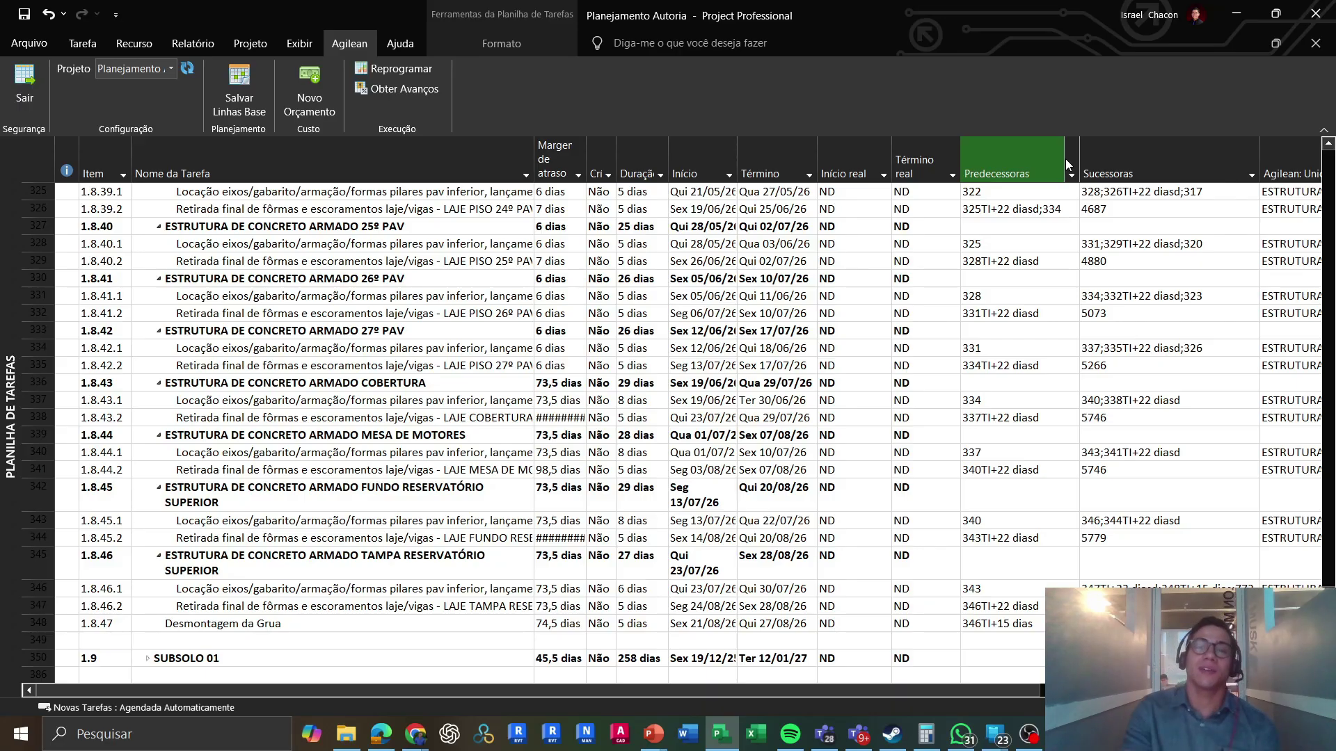
- Widen the Agilean: Unidade column so its full unit names fit
{"action": "scroll", "coordinate": [1056, 350], "scroll_direction": "right", "scroll_amount": 5}
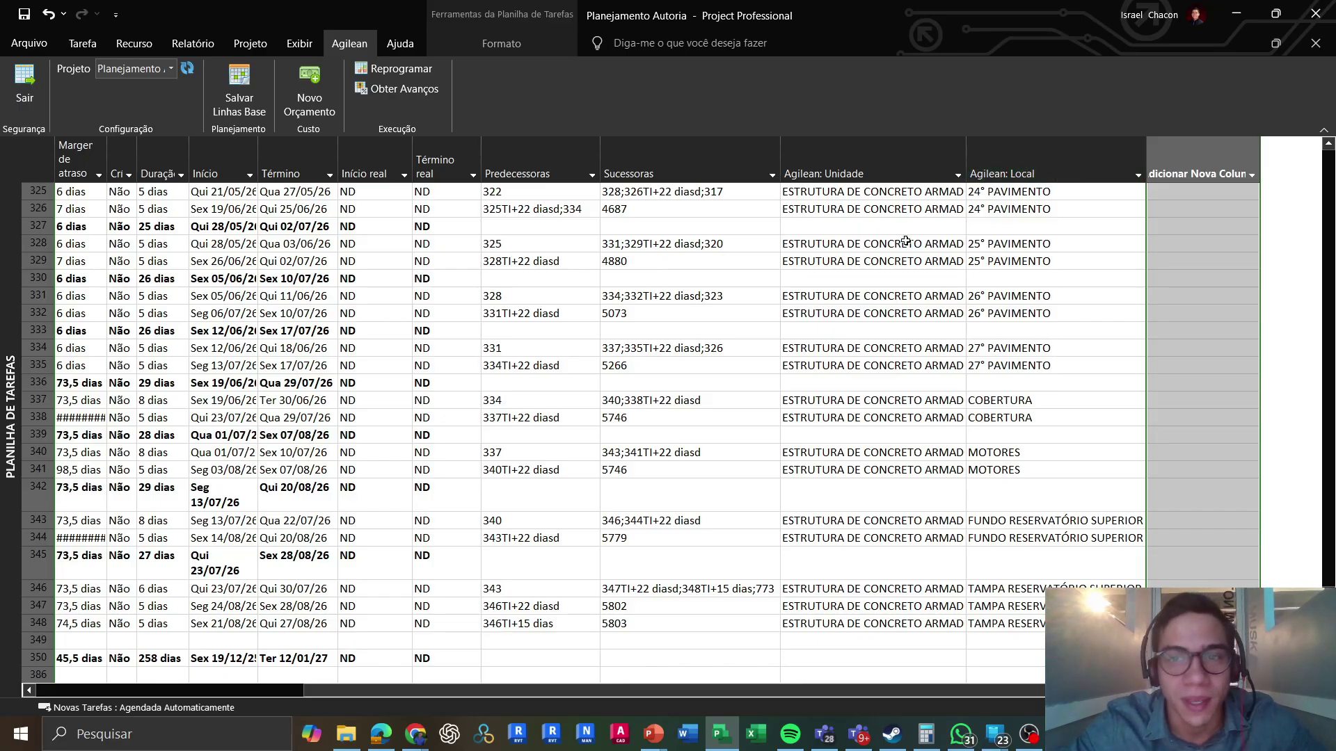
{"action": "left_click_drag", "start_coordinate": [967, 143], "coordinate": [1027, 144]}
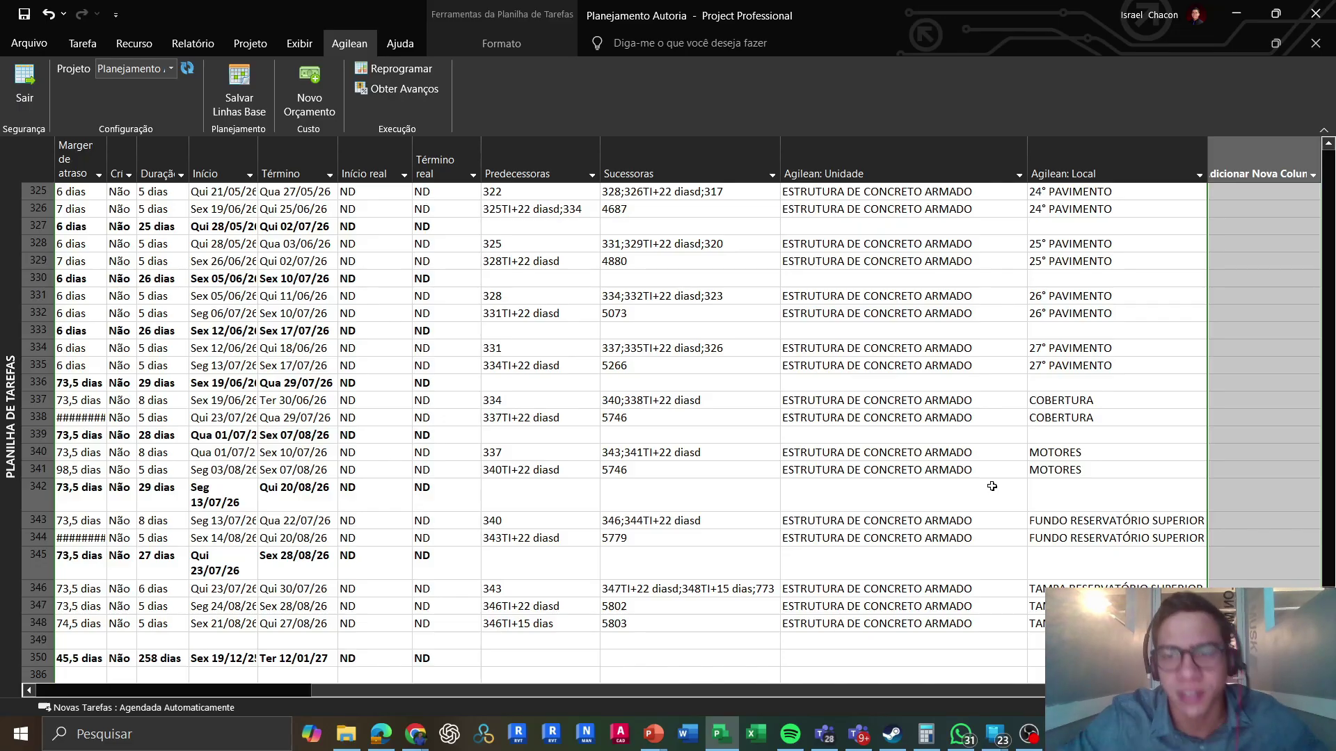
- Add the Agilean: % Avanço column at the end of the task table and hide it again
{"action": "left_click", "coordinate": [1237, 174]}
{"action": "type", "text": "ag"}
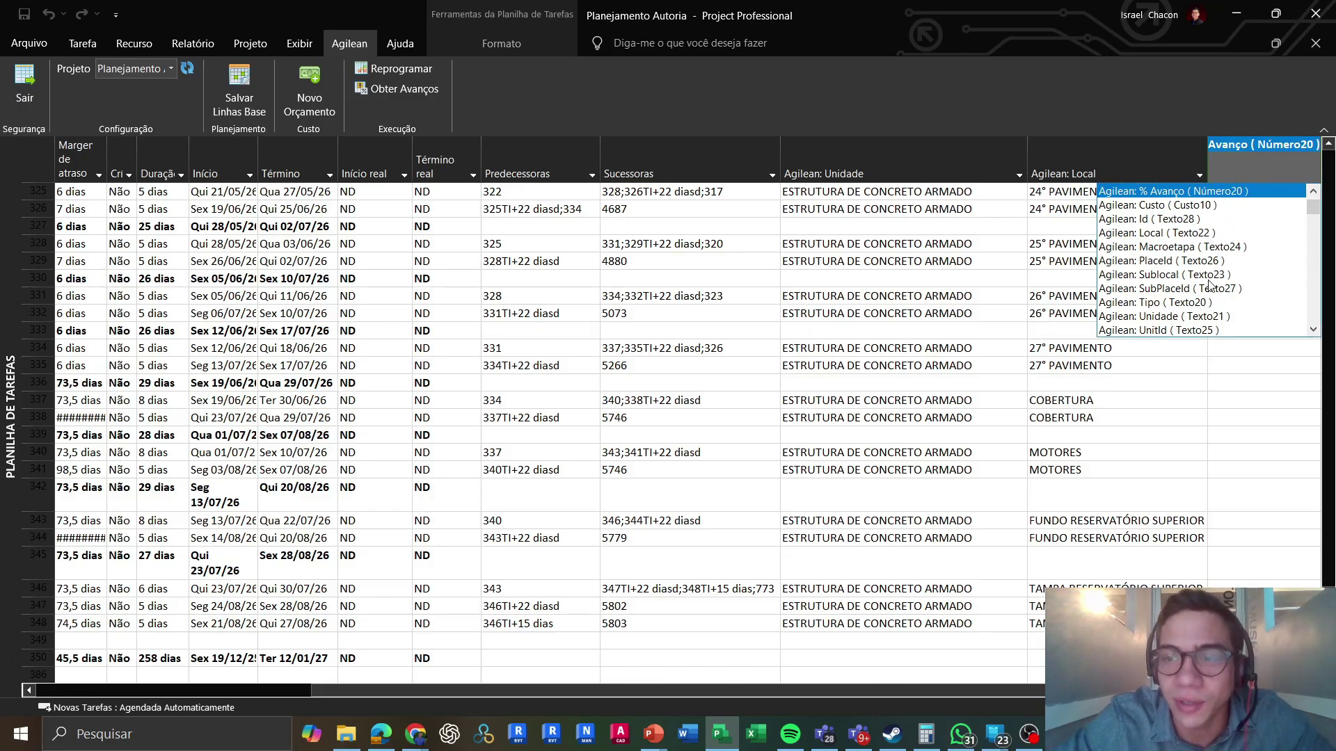
{"action": "key", "text": "Return"}
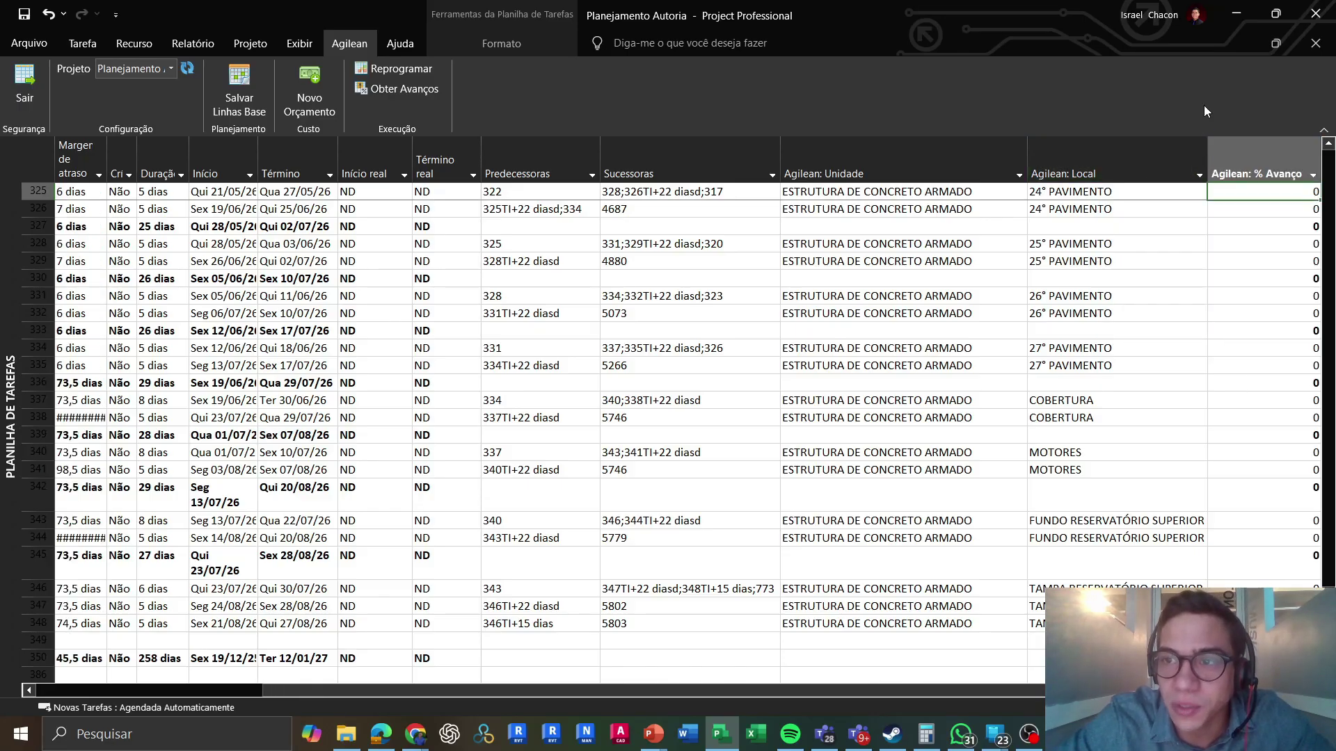
{"action": "right_click", "coordinate": [1250, 147]}
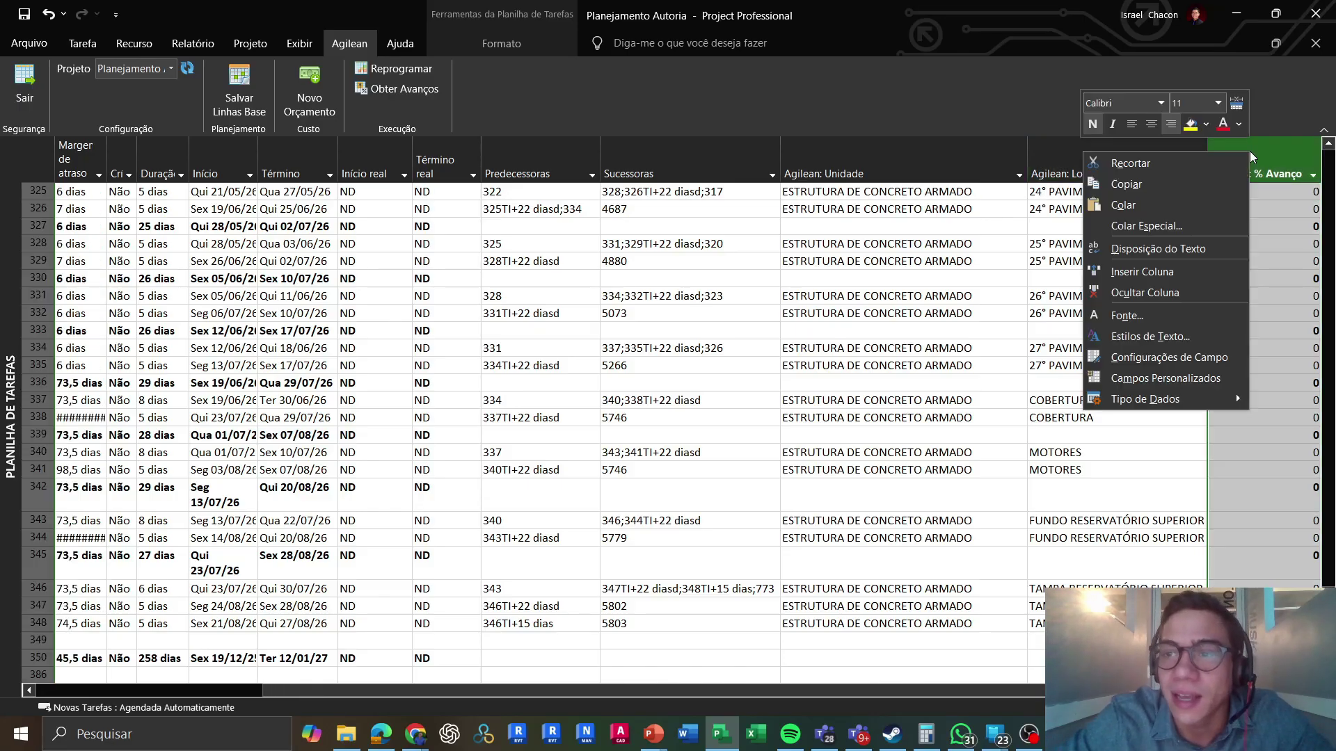
{"action": "left_click", "coordinate": [1208, 289]}
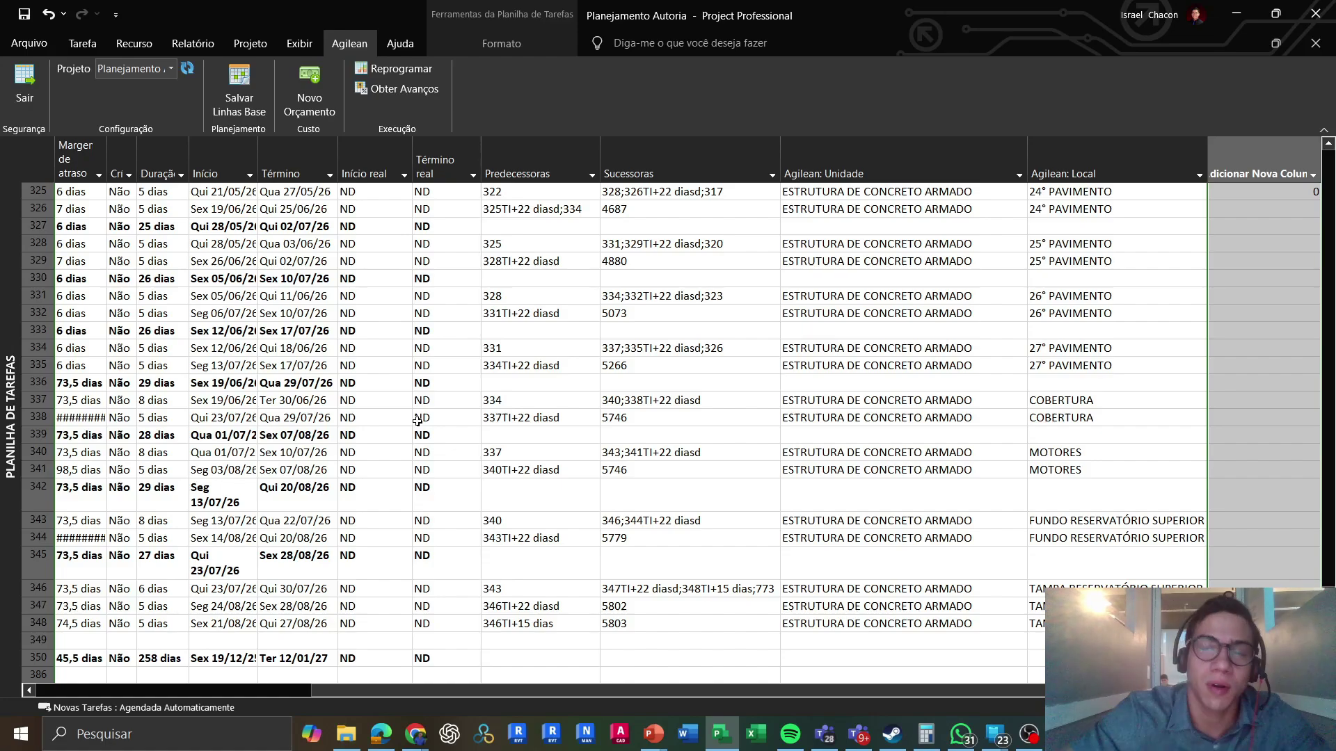
- Examine the Agilean: Unidade and Agilean: Local assignments of the reinforced concrete structure tasks
{"action": "scroll", "coordinate": [762, 335], "scroll_direction": "up", "scroll_amount": 3}
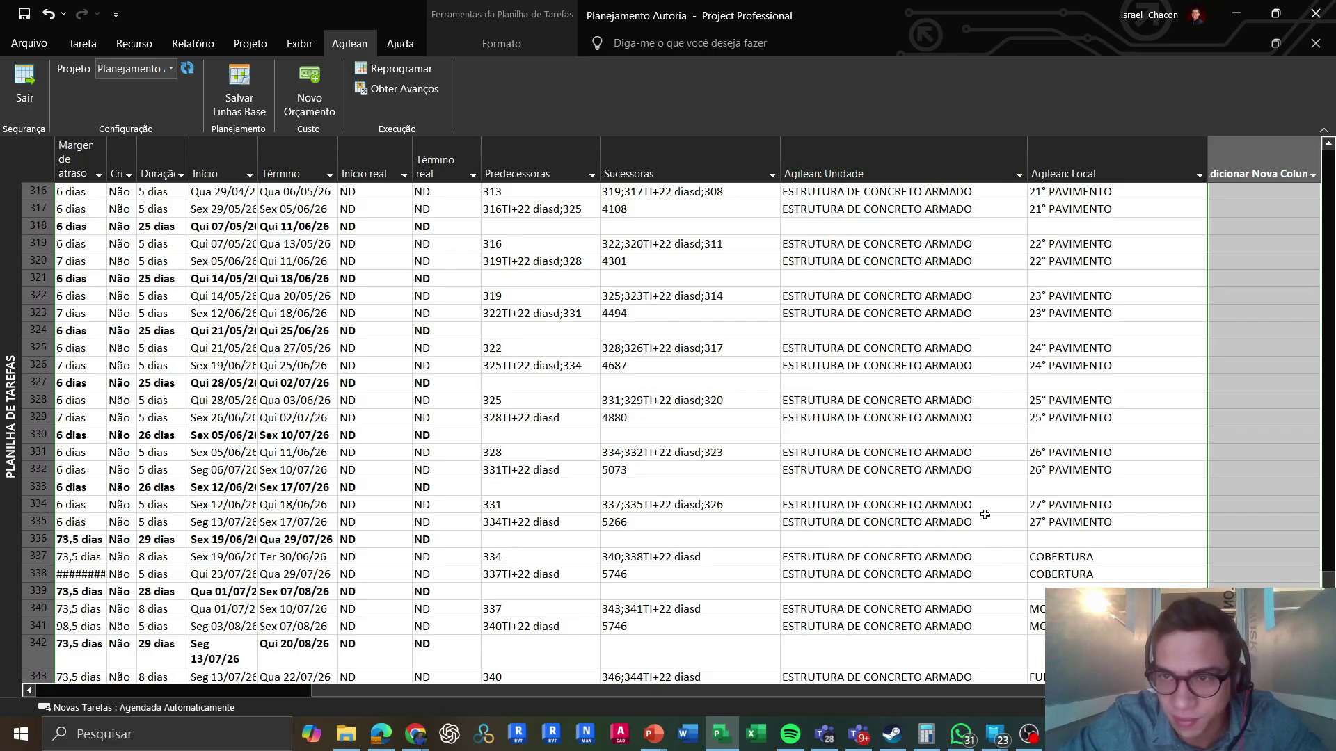
{"action": "scroll", "coordinate": [985, 515], "scroll_direction": "down", "scroll_amount": 4}
{"action": "scroll", "coordinate": [986, 515], "scroll_direction": "down", "scroll_amount": 1}
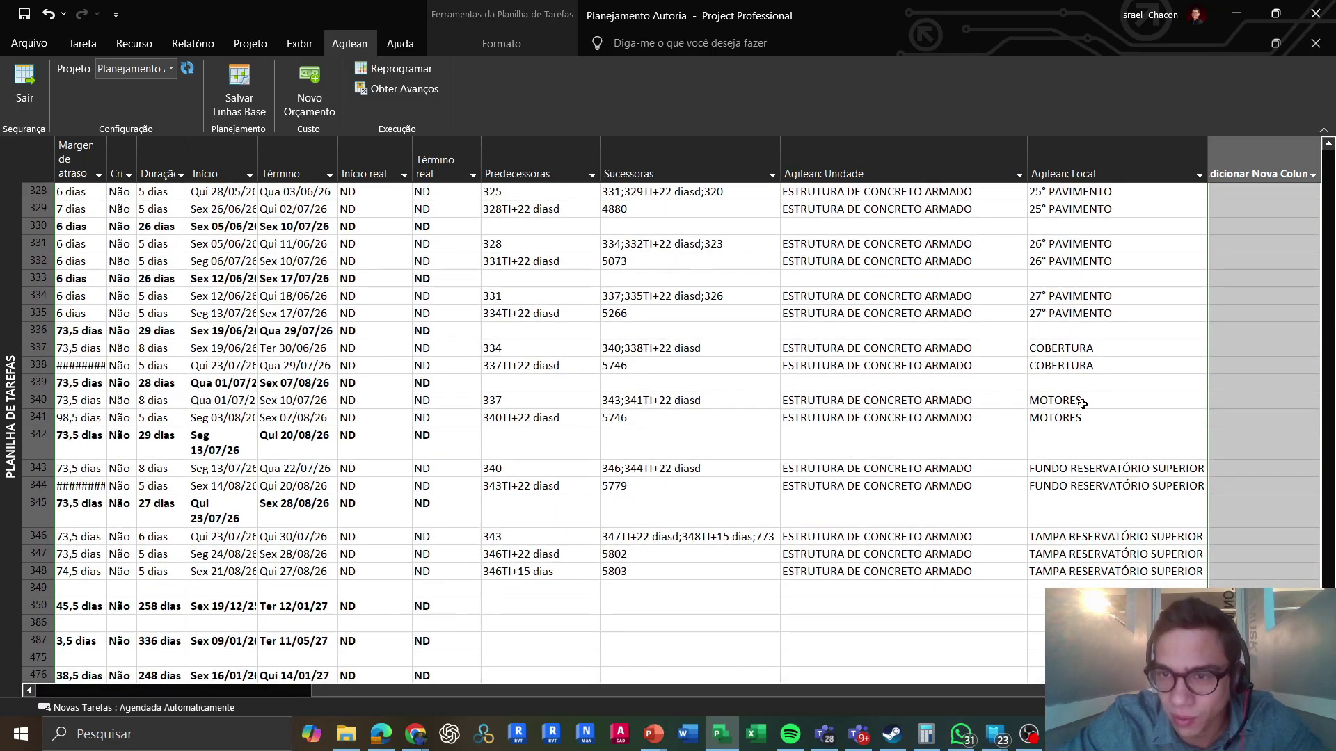
{"action": "scroll", "coordinate": [1082, 419], "scroll_direction": "up", "scroll_amount": 2}
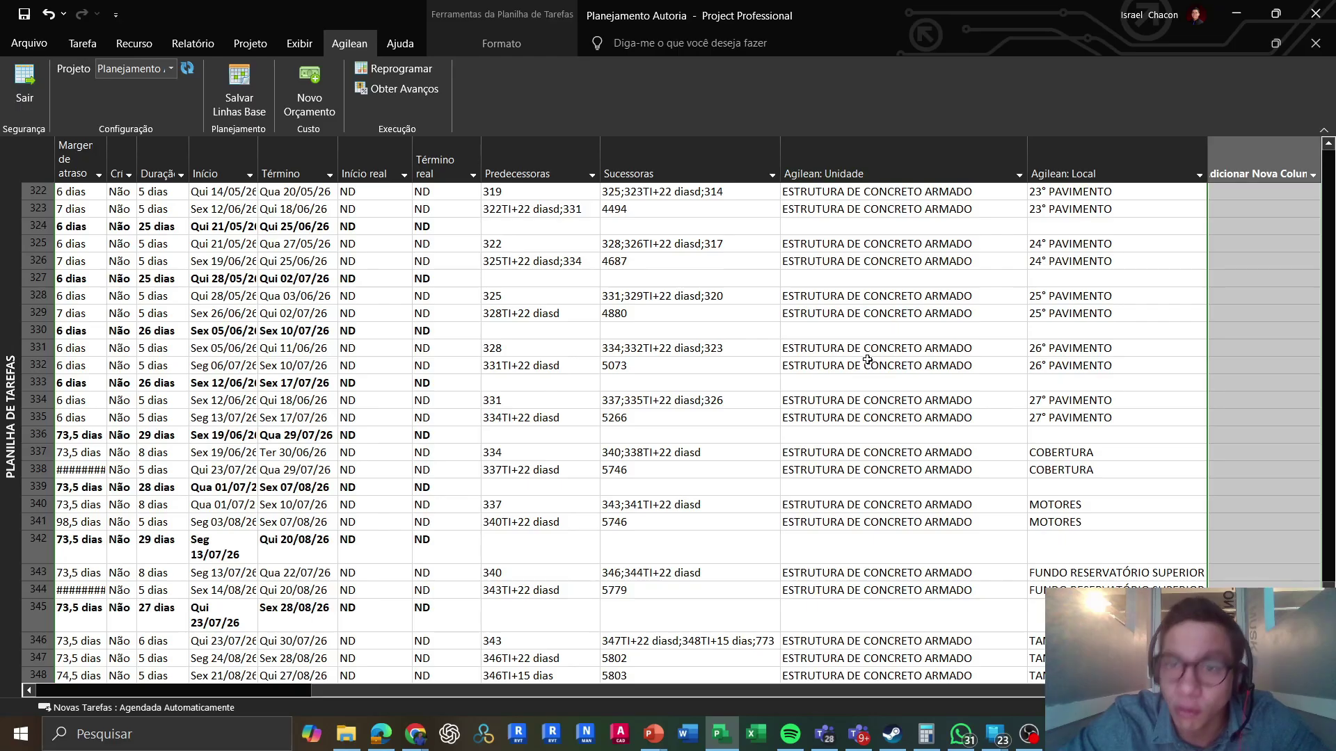
{"action": "scroll", "coordinate": [867, 360], "scroll_direction": "up", "scroll_amount": 2}
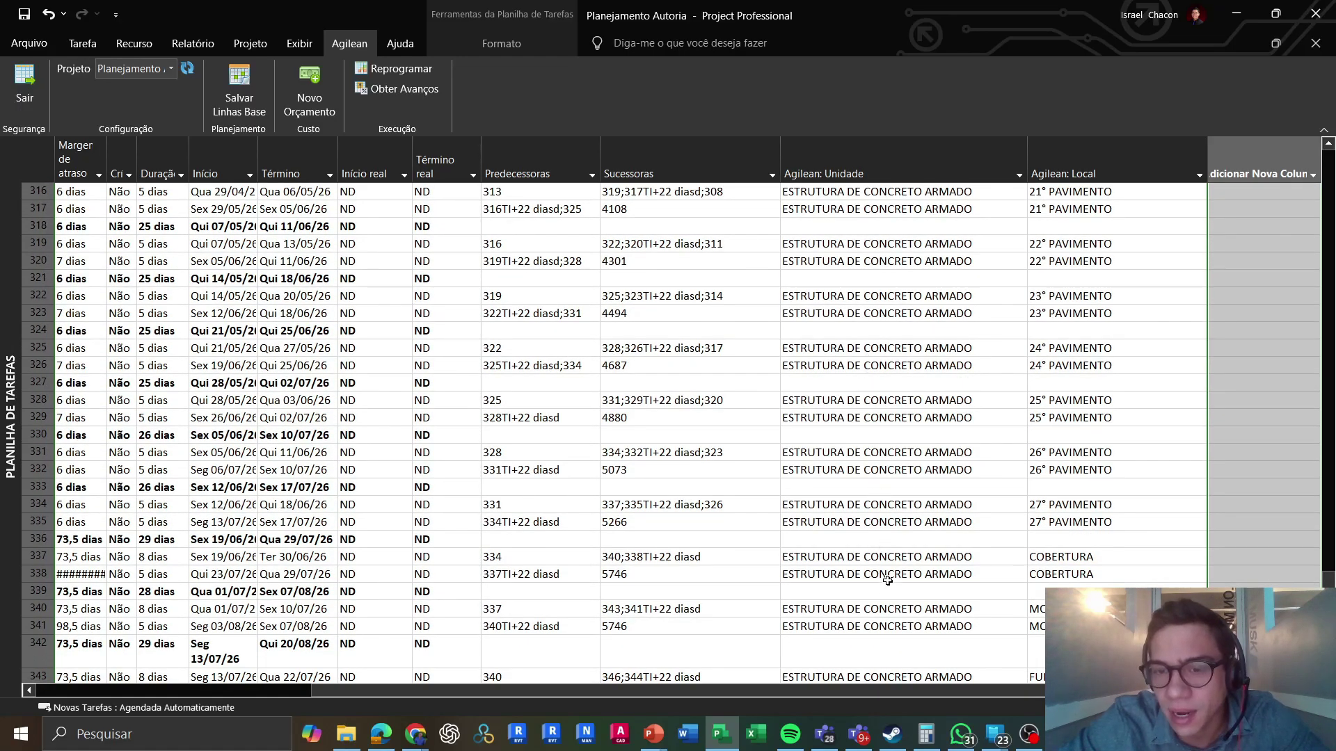
{"action": "left_click_drag", "start_coordinate": [887, 580], "coordinate": [891, 249]}
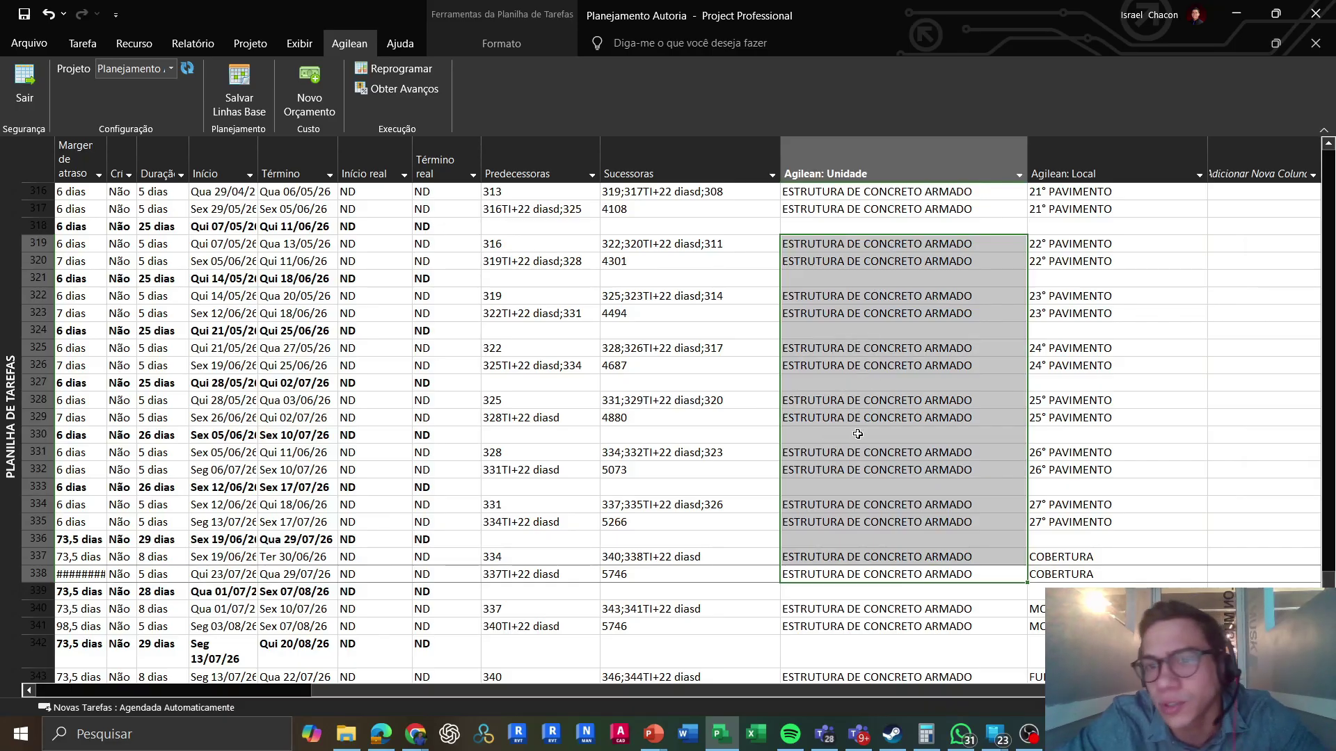
{"action": "scroll", "coordinate": [858, 434], "scroll_direction": "left", "scroll_amount": 5}
{"action": "scroll", "coordinate": [858, 434], "scroll_direction": "right", "scroll_amount": 5}
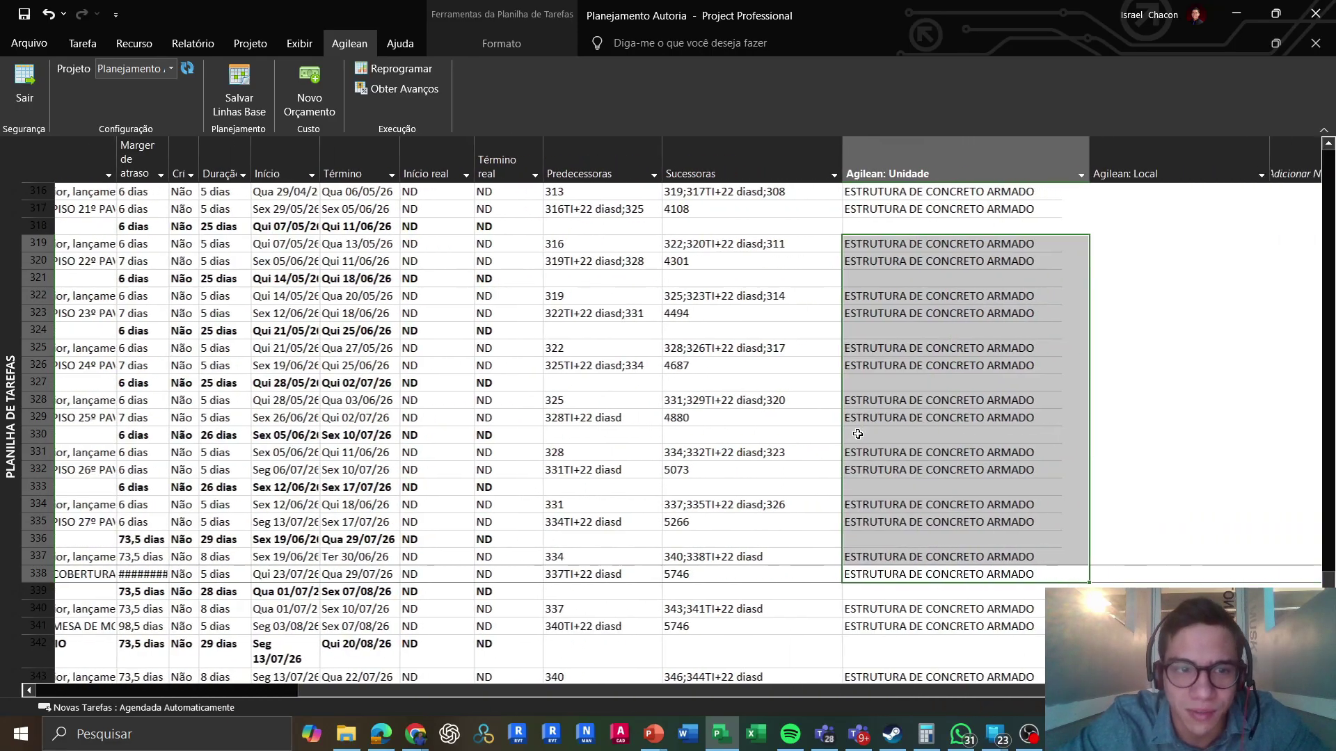
{"action": "left_click", "coordinate": [1083, 349]}
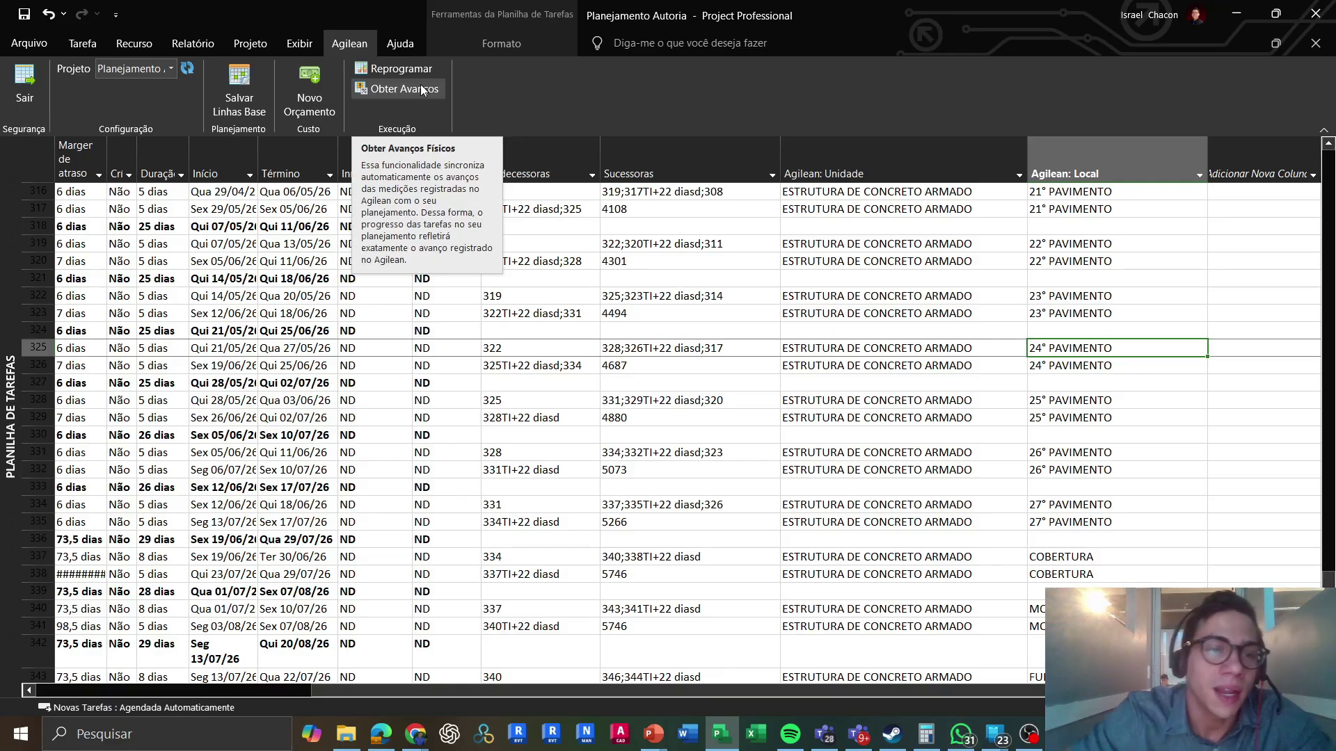
- Insert the % concluída column between the task name and the slack column
{"action": "scroll", "coordinate": [393, 456], "scroll_direction": "left", "scroll_amount": 5}
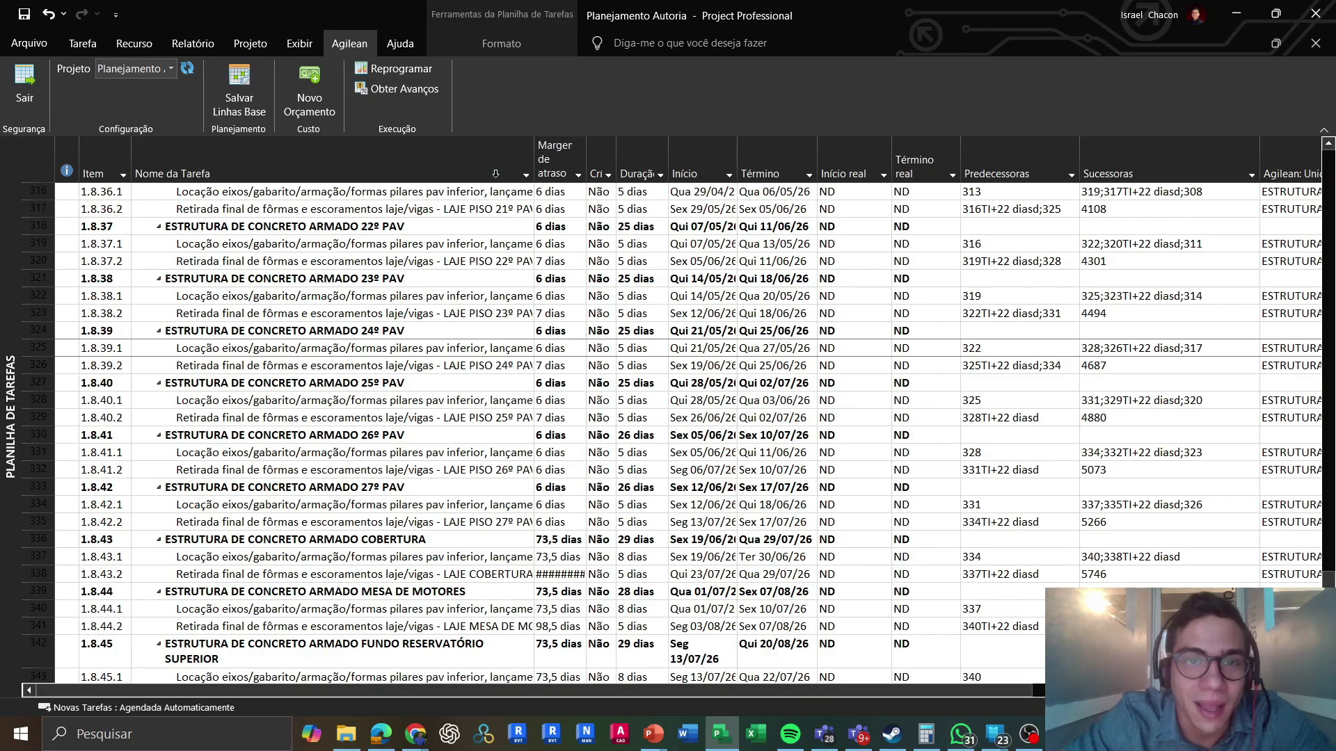
{"action": "right_click", "coordinate": [567, 159]}
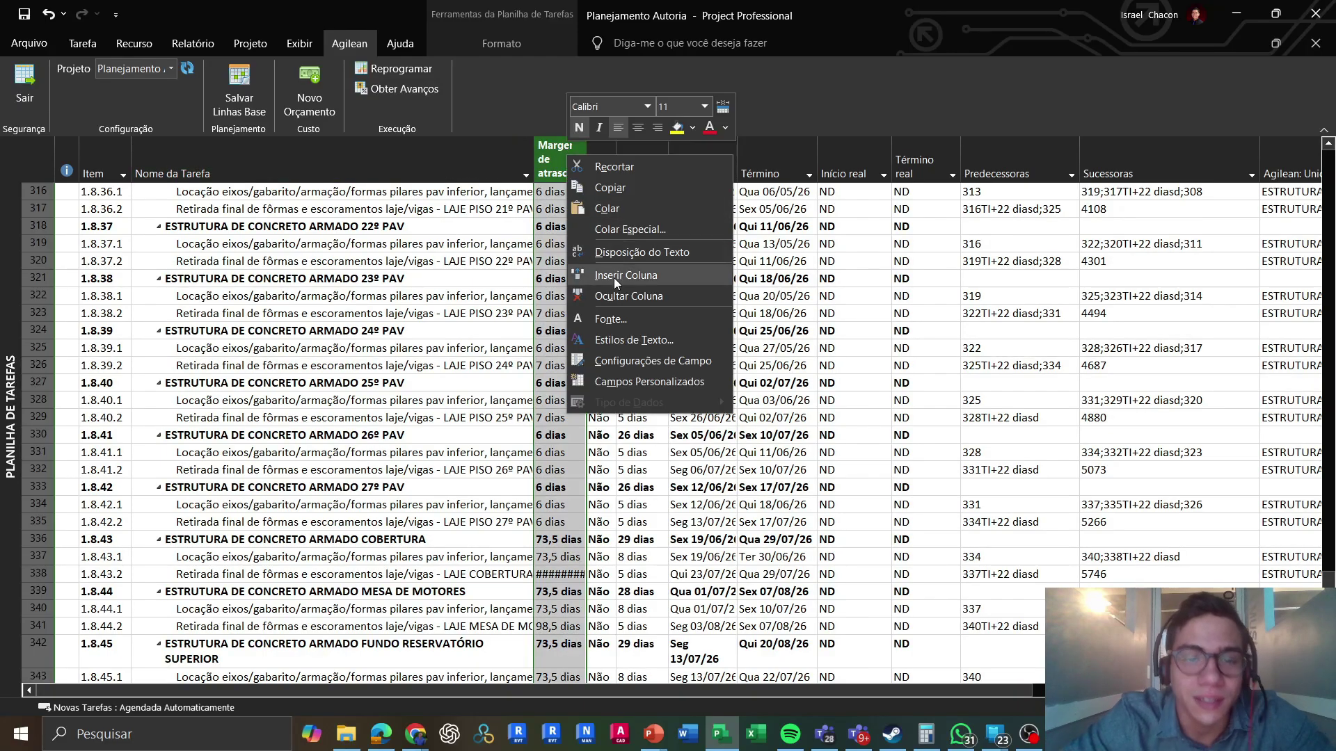
{"action": "left_click", "coordinate": [614, 276]}
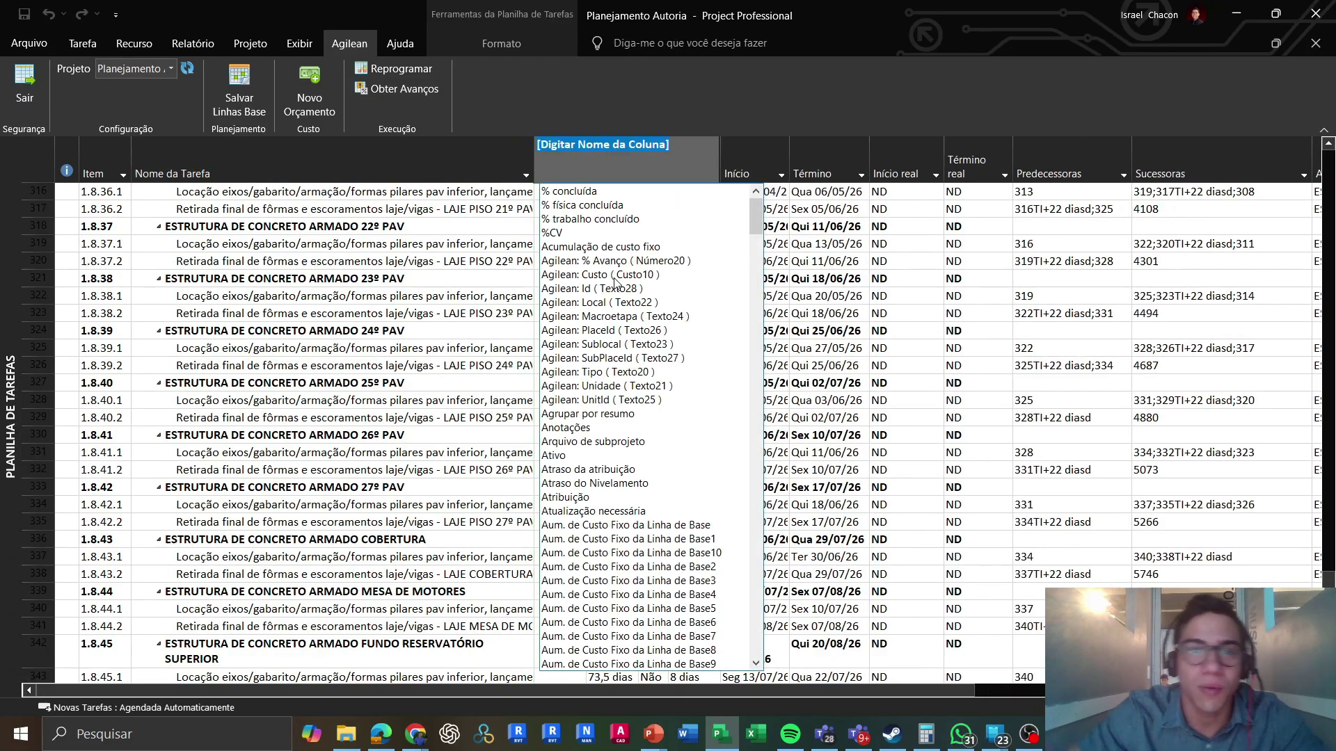
{"action": "left_click", "coordinate": [617, 192]}
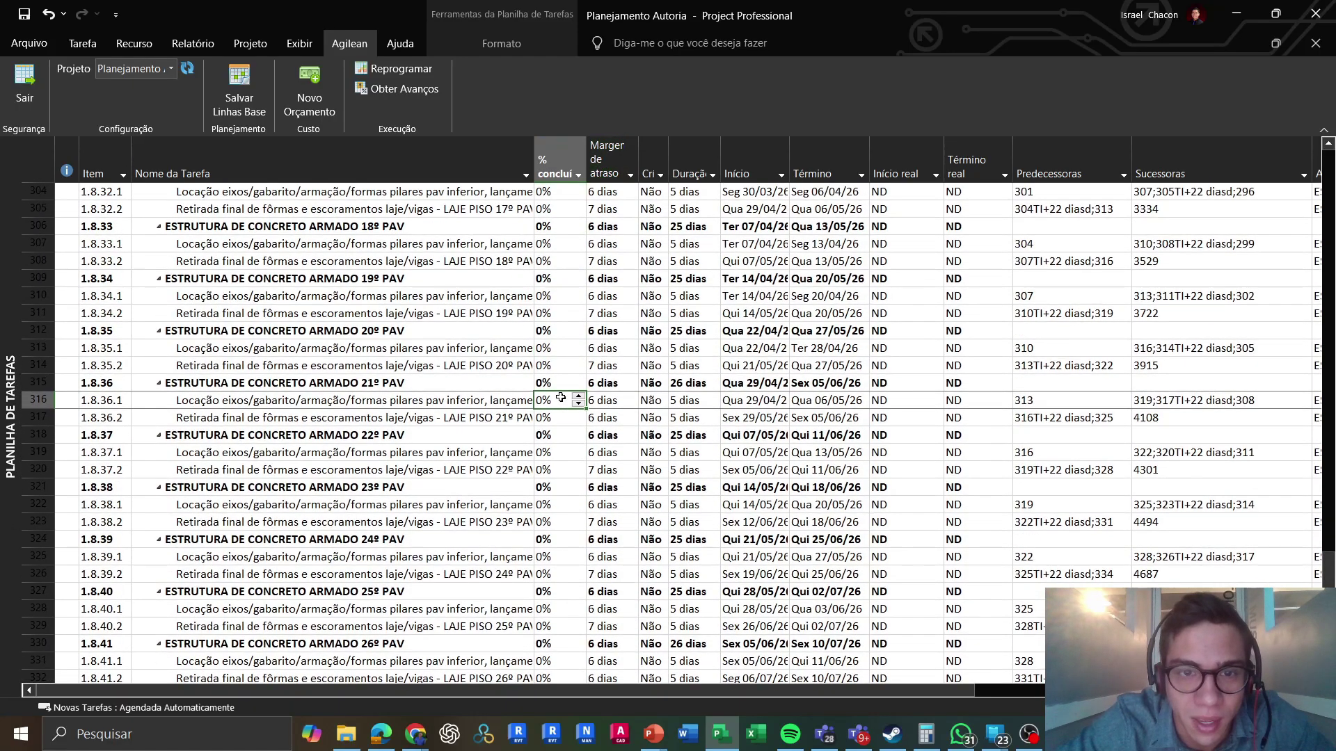
- Check the tasks' completion percentages and import the physical progress recorded in Agilean into the schedule
{"action": "scroll", "coordinate": [561, 397], "scroll_direction": "down", "scroll_amount": 1}
{"action": "scroll", "coordinate": [560, 397], "scroll_direction": "down", "scroll_amount": 9}
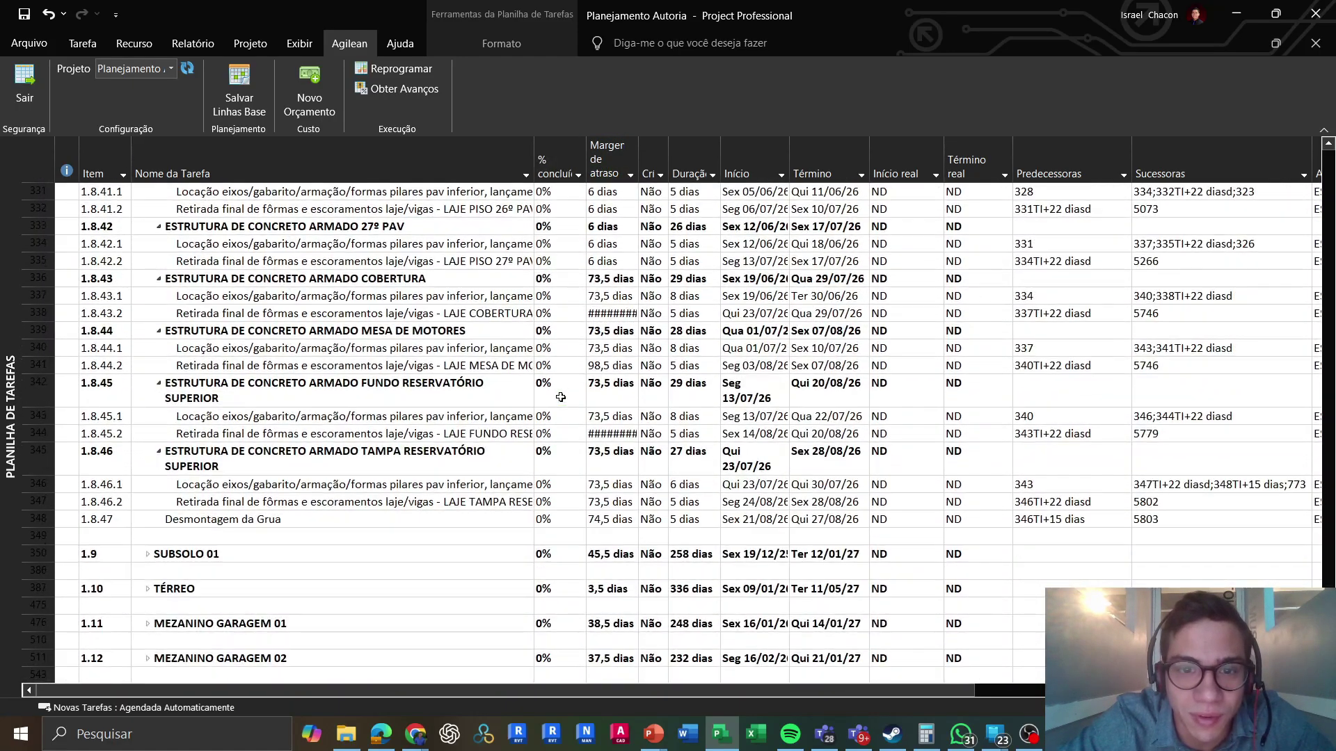
{"action": "scroll", "coordinate": [561, 397], "scroll_direction": "up", "scroll_amount": 3}
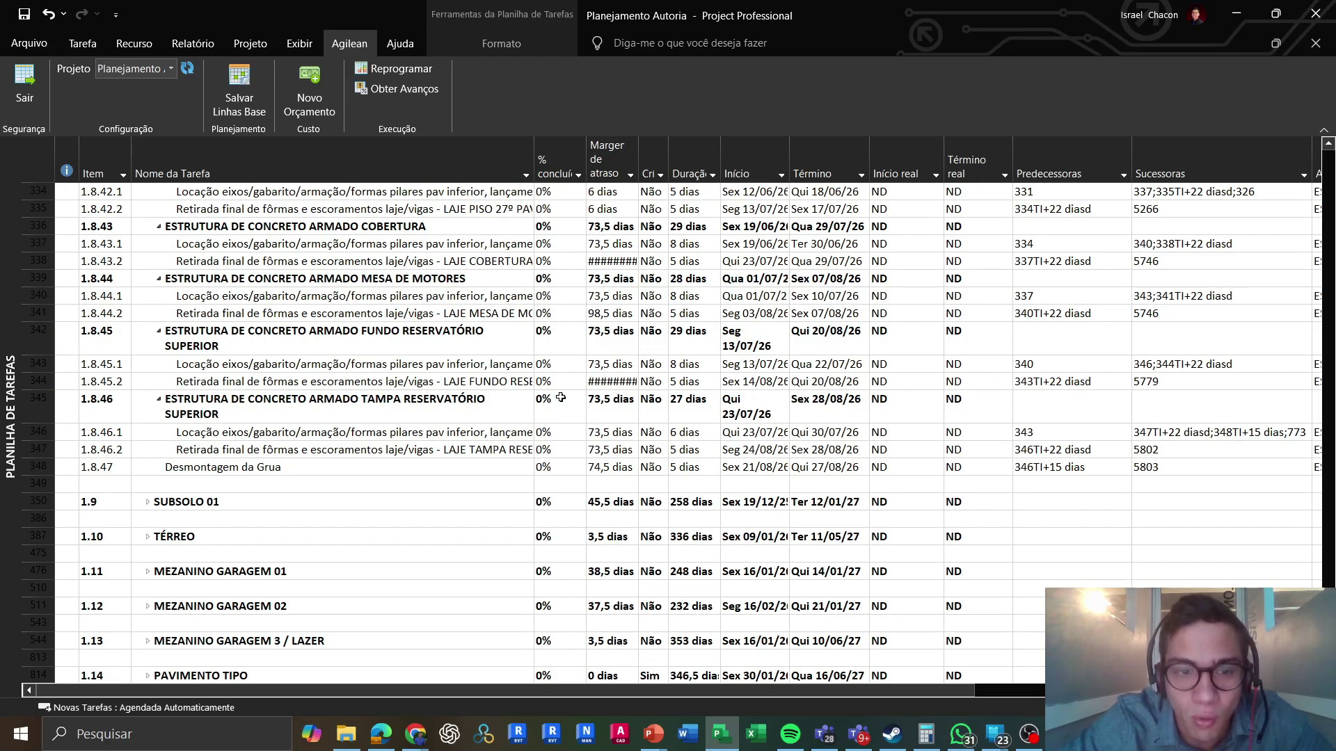
{"action": "scroll", "coordinate": [561, 397], "scroll_direction": "up", "scroll_amount": 14}
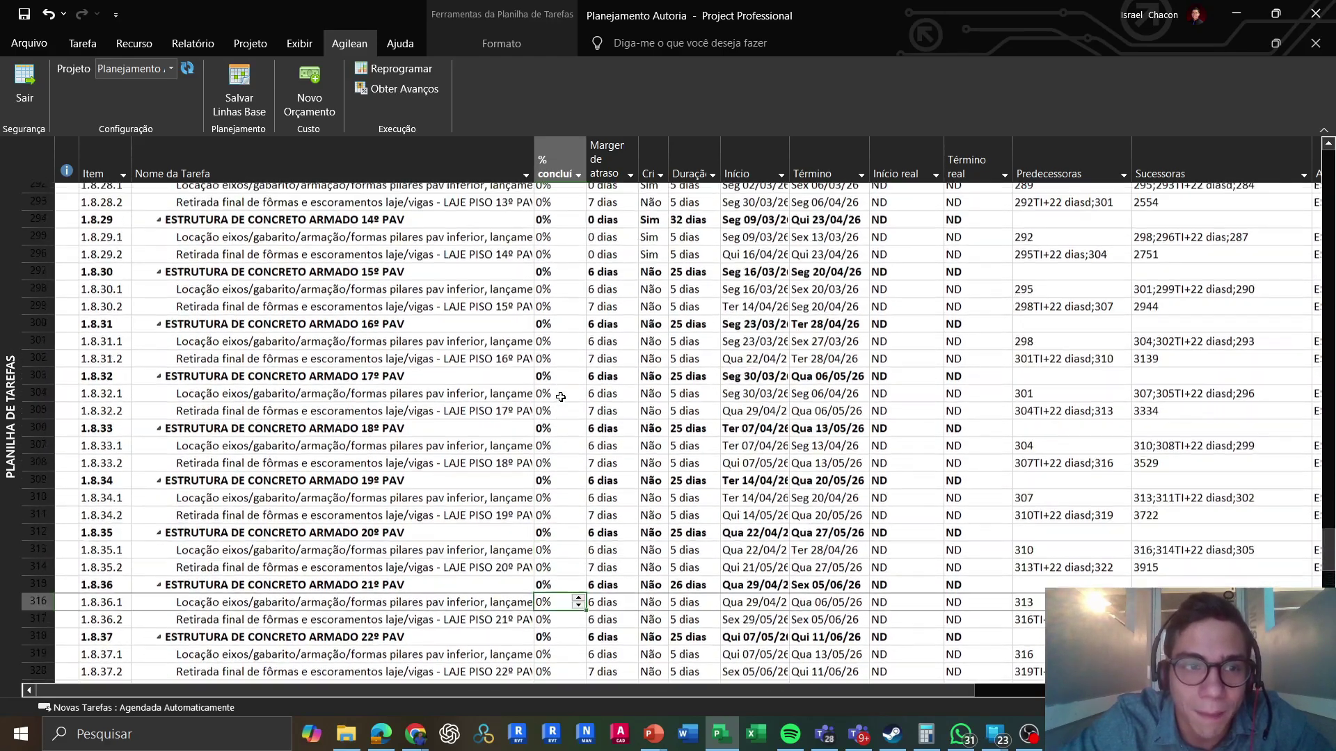
{"action": "scroll", "coordinate": [560, 397], "scroll_direction": "up", "scroll_amount": 20}
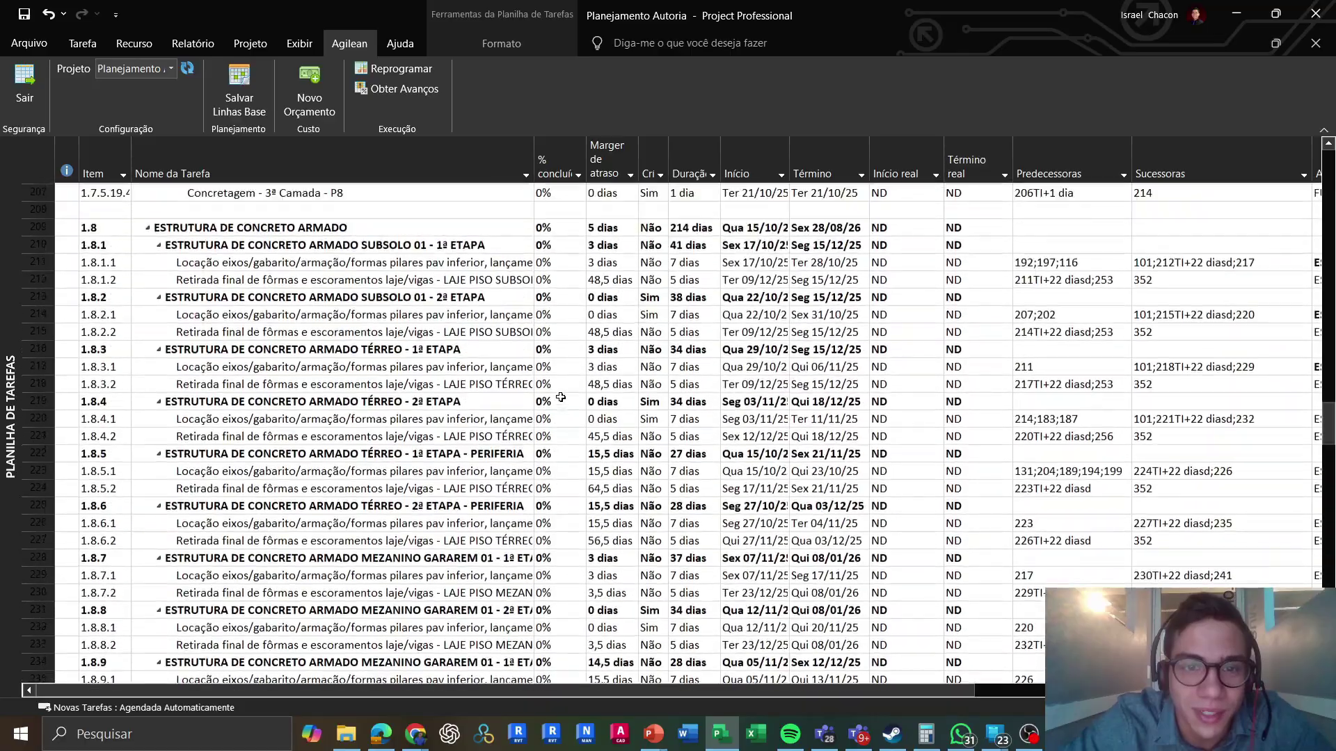
{"action": "scroll", "coordinate": [561, 397], "scroll_direction": "up", "scroll_amount": 20}
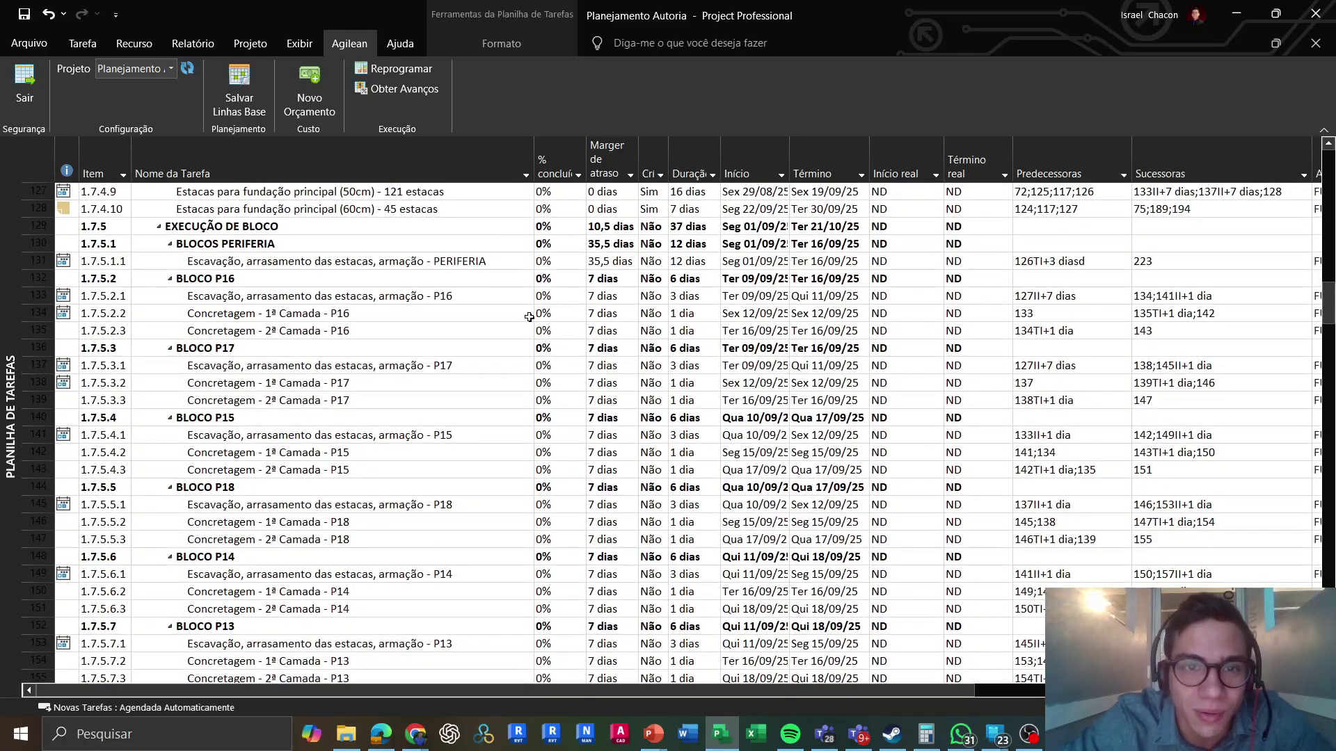
{"action": "left_click", "coordinate": [421, 96]}
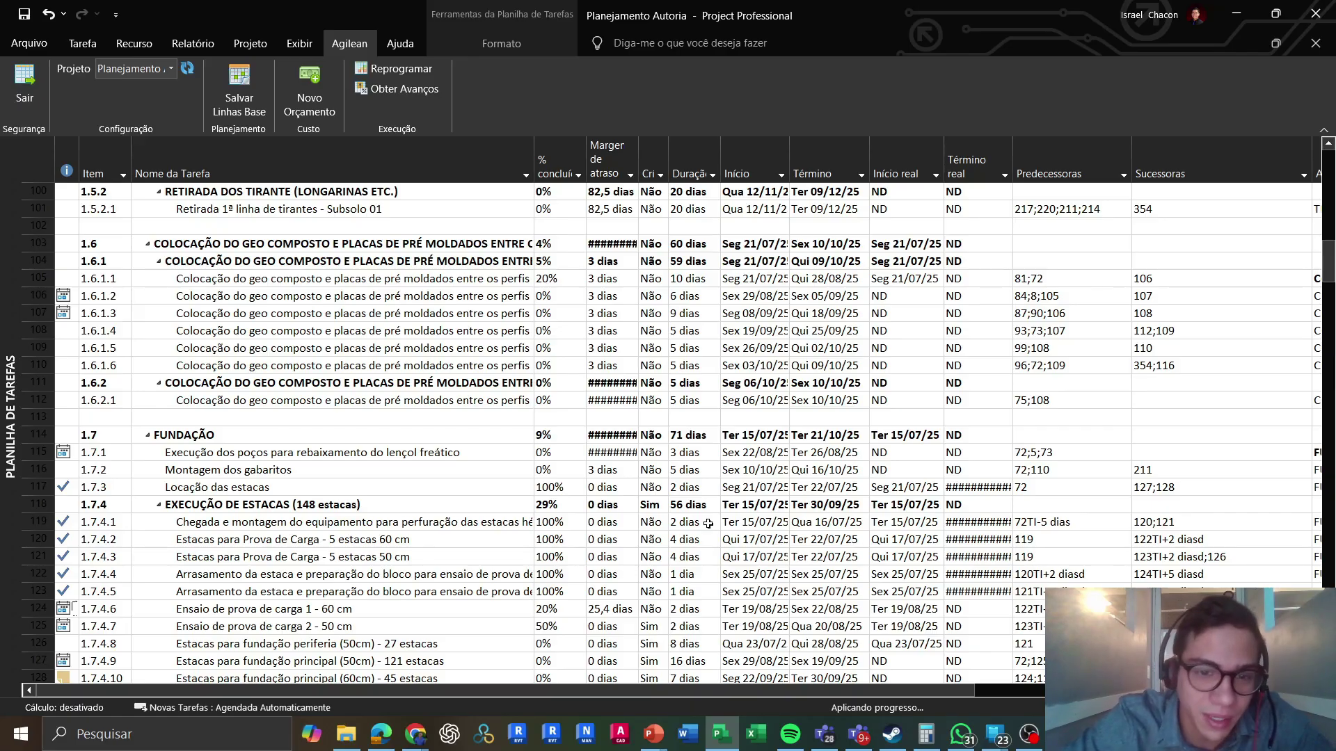
{"action": "scroll", "coordinate": [708, 523], "scroll_direction": "down", "scroll_amount": 2}
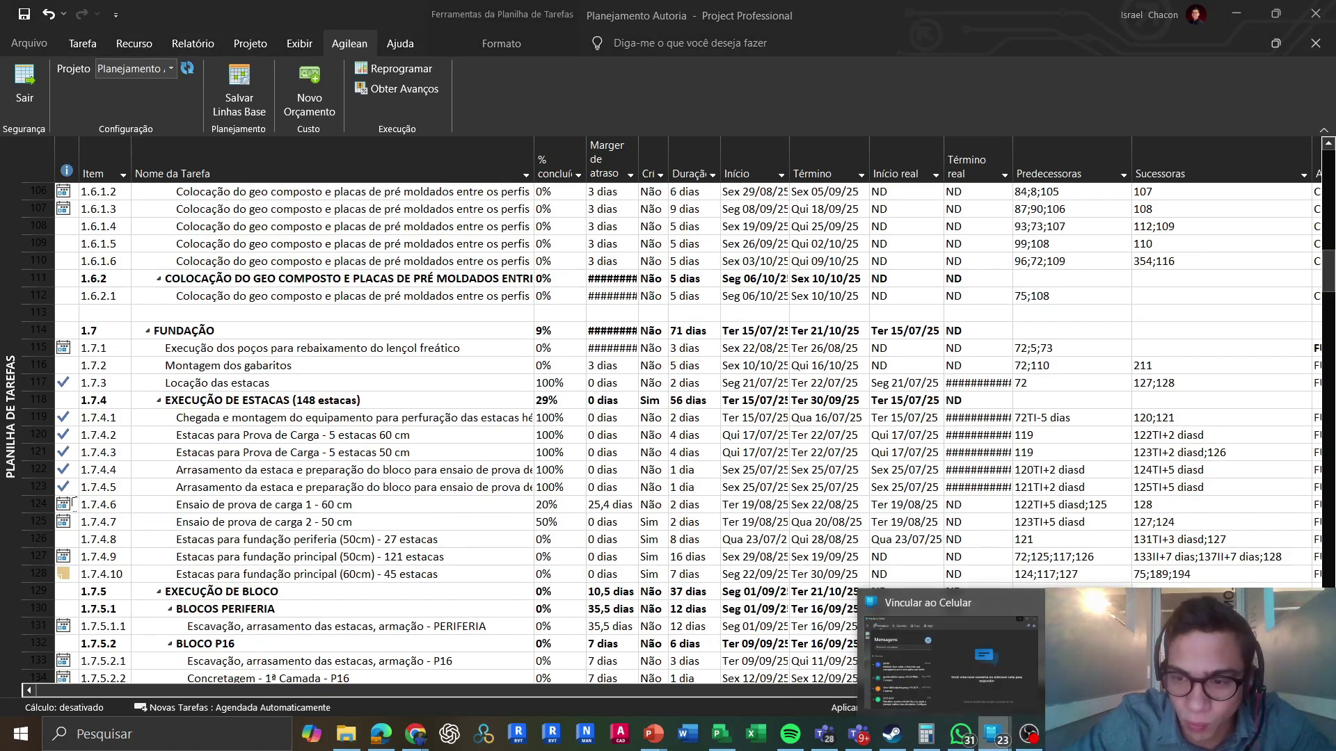
- Switch to the mirrored phone's Agilean app, filter the activities by goal dates 25 to 30 August 2025, and acknowledge the schedule's progress import
{"action": "left_click", "coordinate": [1008, 739]}
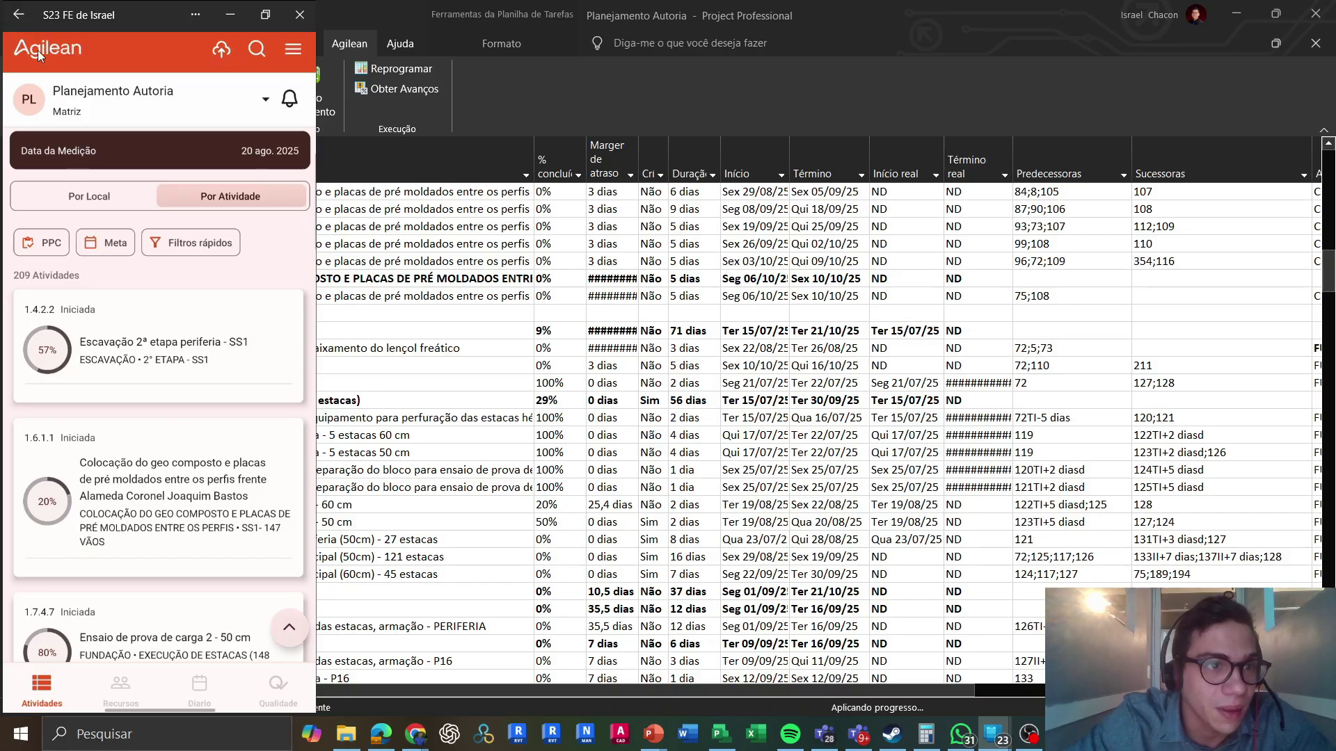
{"action": "left_click_drag", "start_coordinate": [37, 51], "coordinate": [265, 104]}
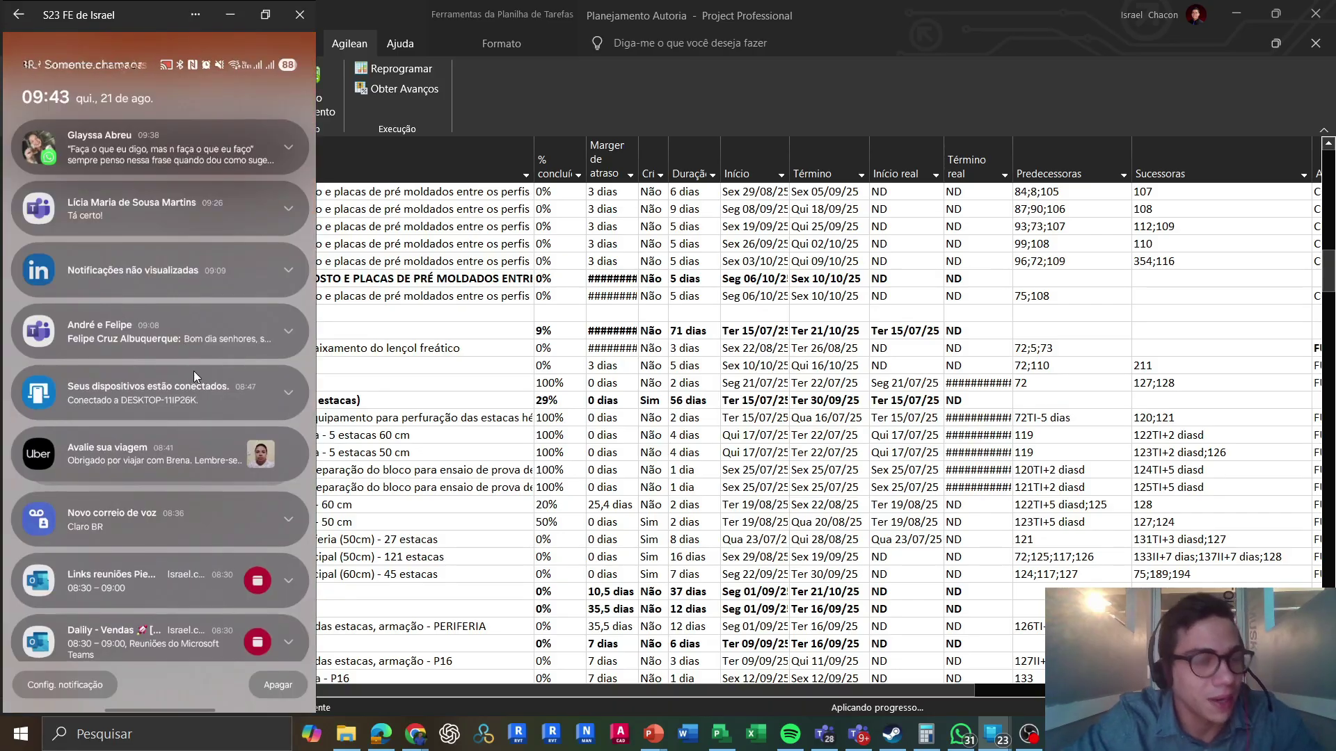
{"action": "scroll", "coordinate": [194, 376], "scroll_direction": "down", "scroll_amount": 5}
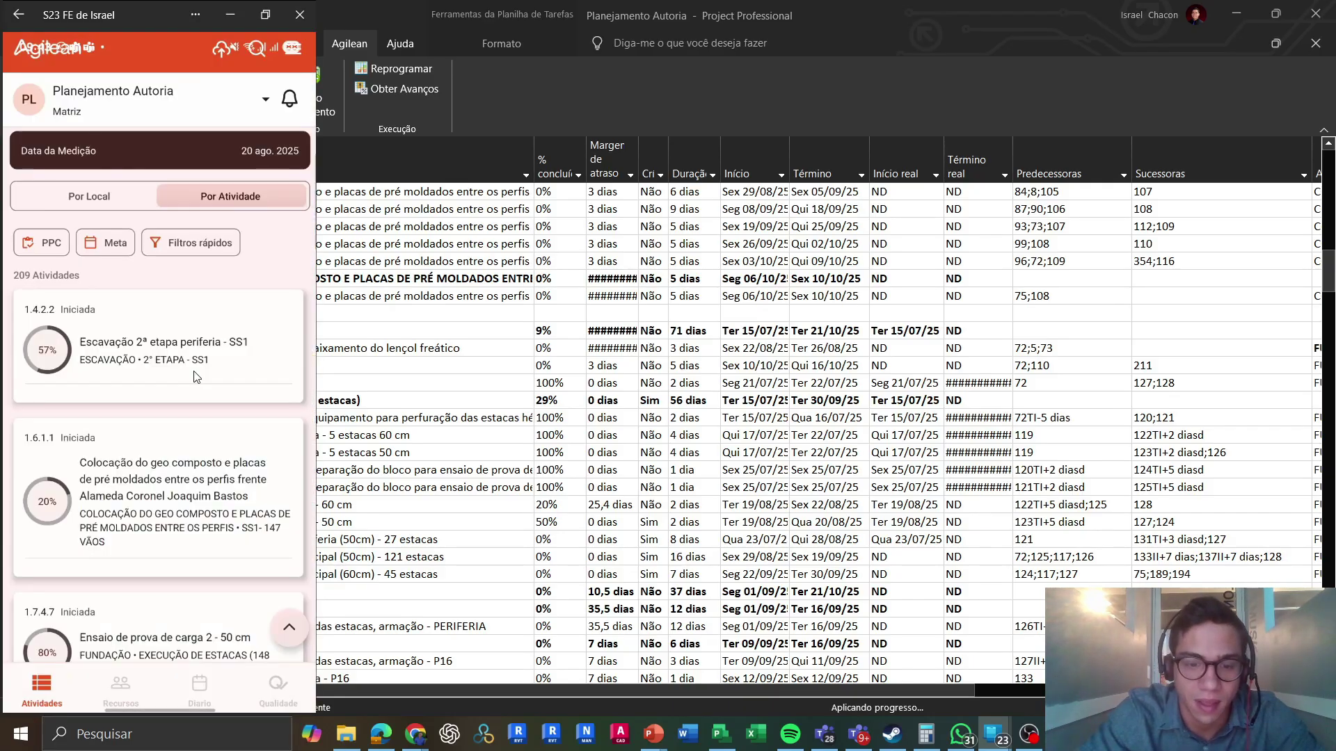
{"action": "scroll", "coordinate": [195, 376], "scroll_direction": "down", "scroll_amount": 1}
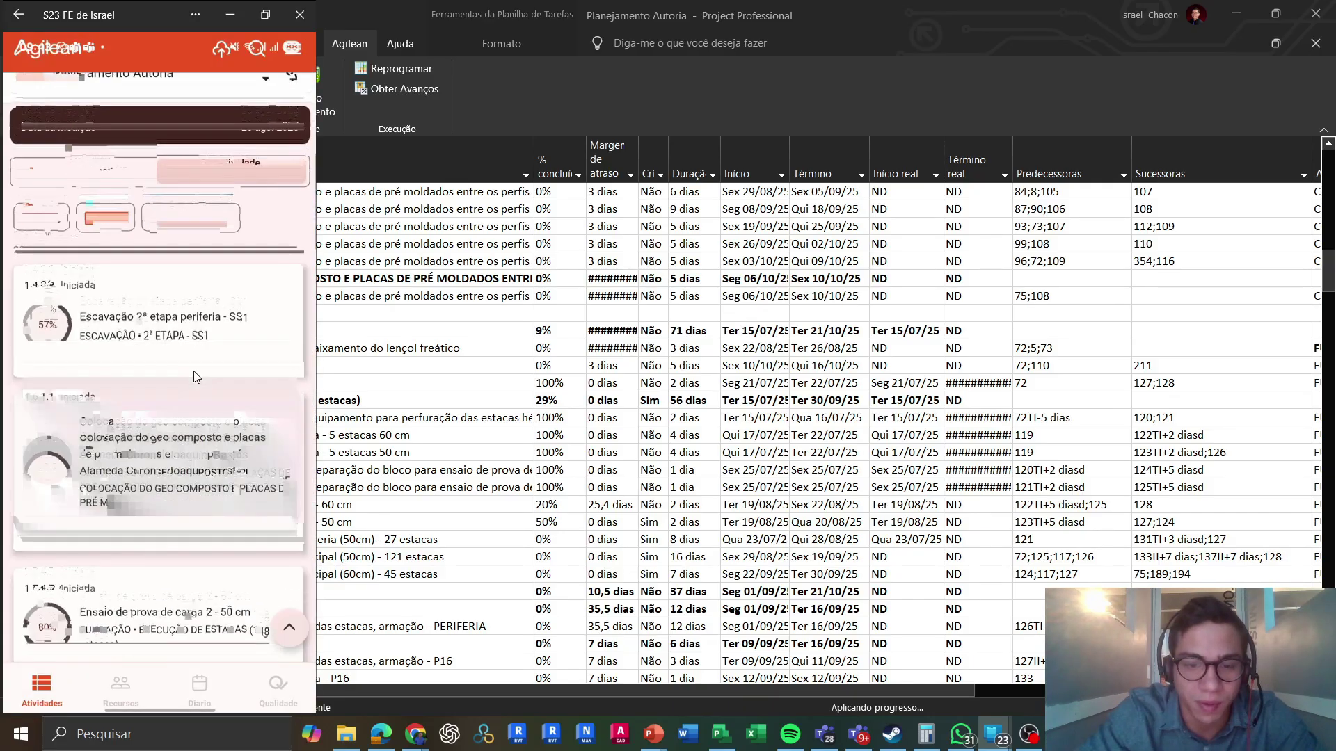
{"action": "left_click", "coordinate": [194, 375]}
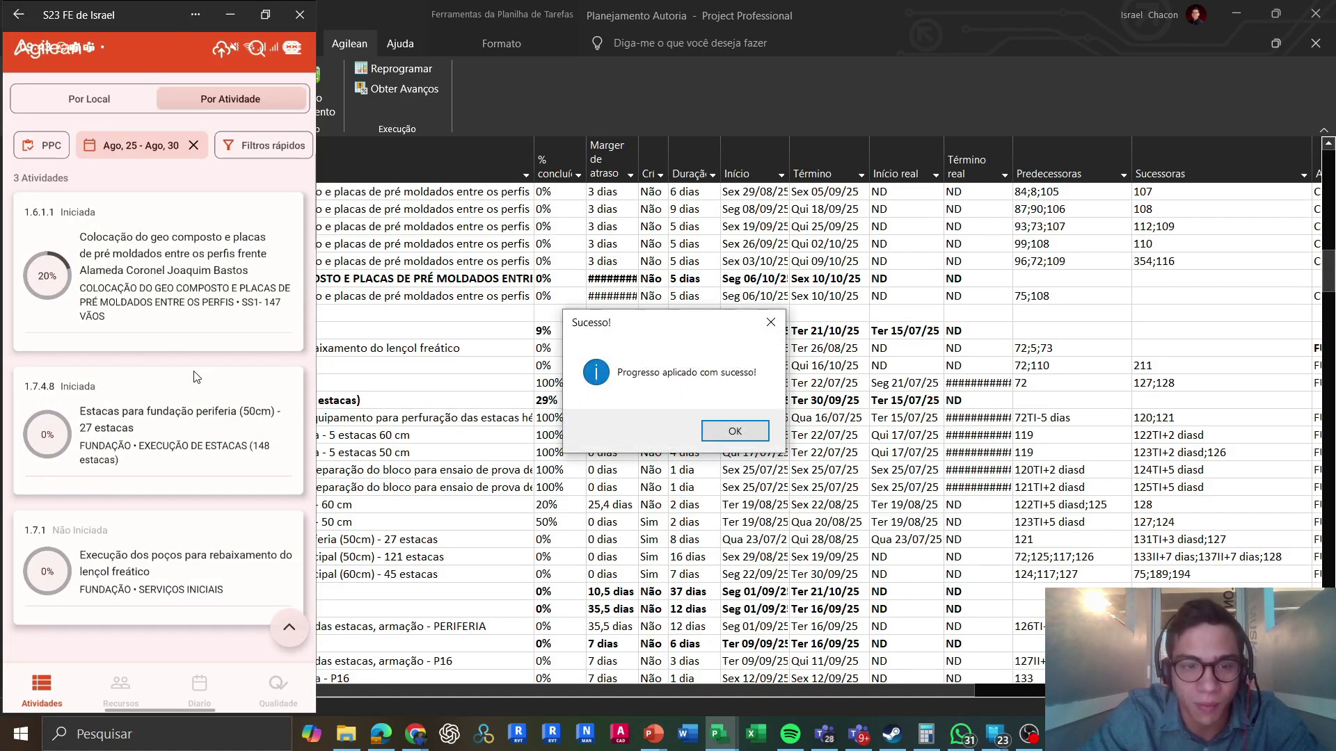
{"action": "left_click", "coordinate": [737, 439]}
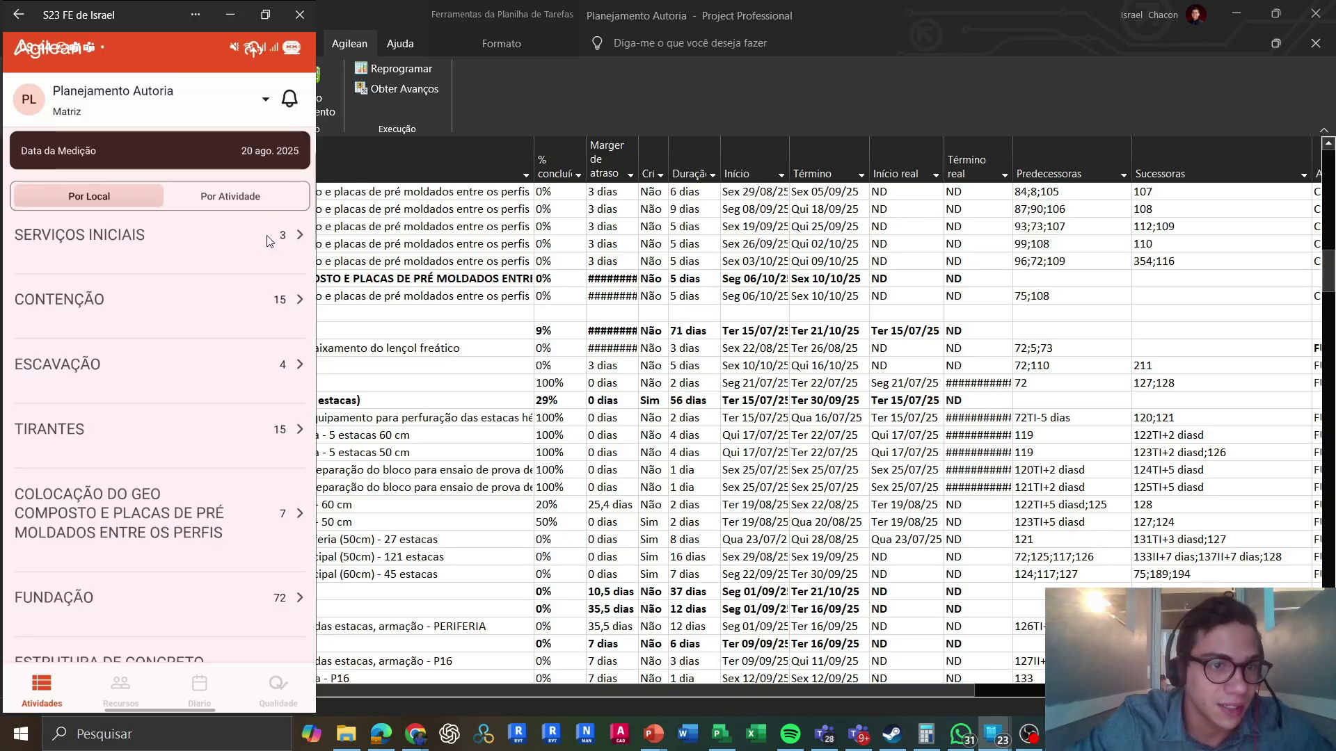
- List the measurements by activity and filter them by the goal dates 25 to 29 August 2025
{"action": "left_click", "coordinate": [271, 203]}
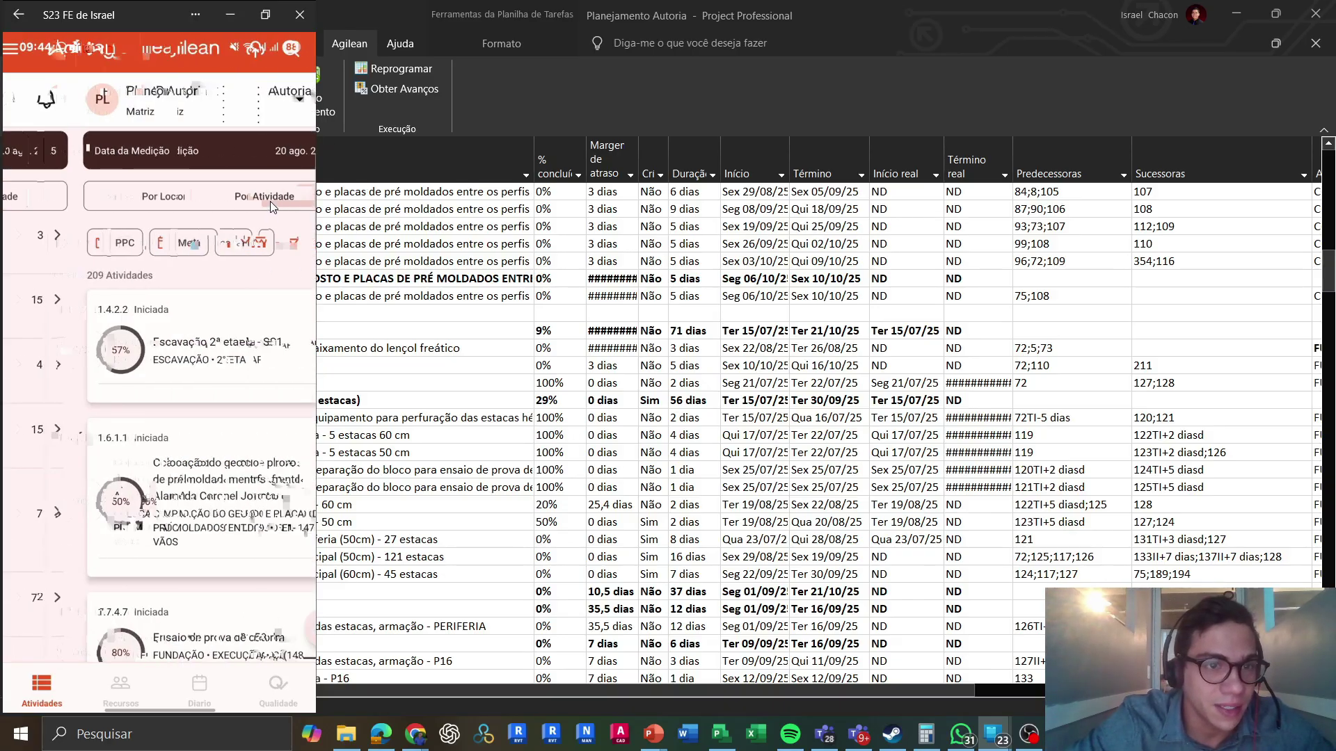
{"action": "left_click", "coordinate": [106, 250]}
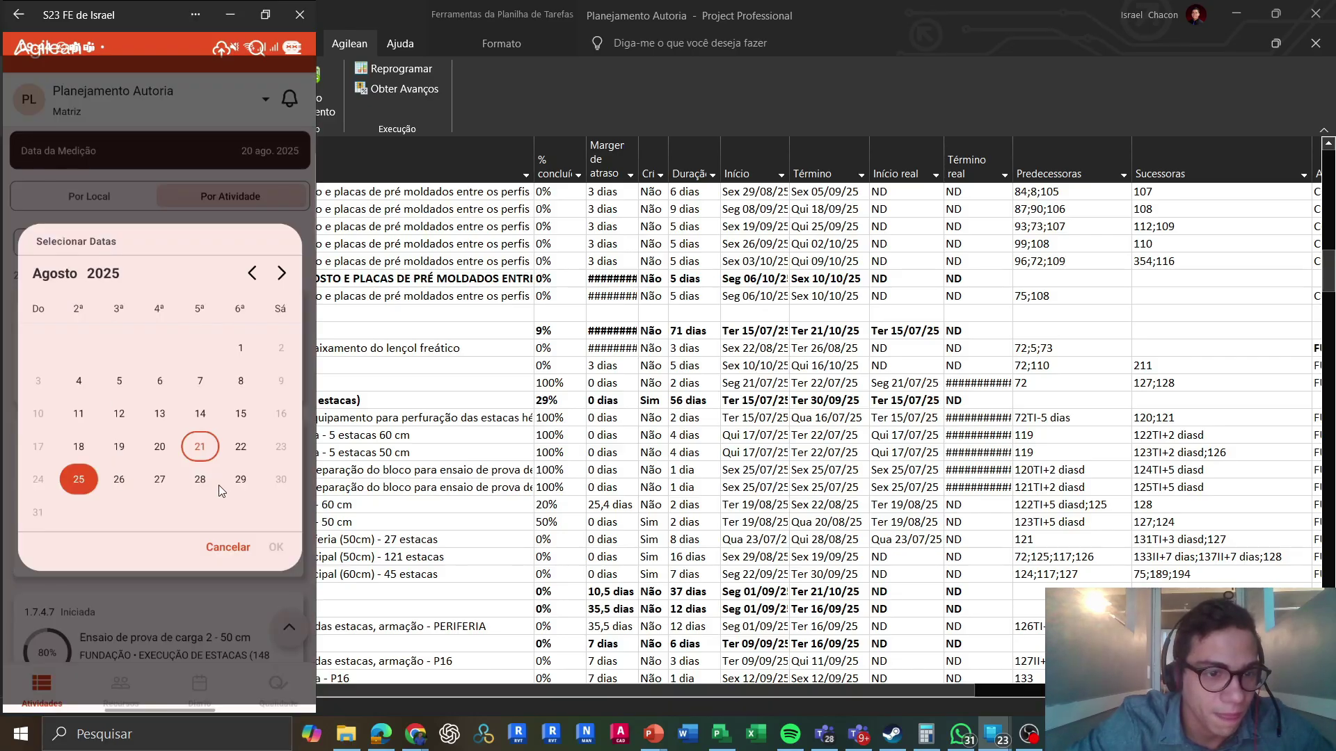
{"action": "left_click", "coordinate": [242, 481]}
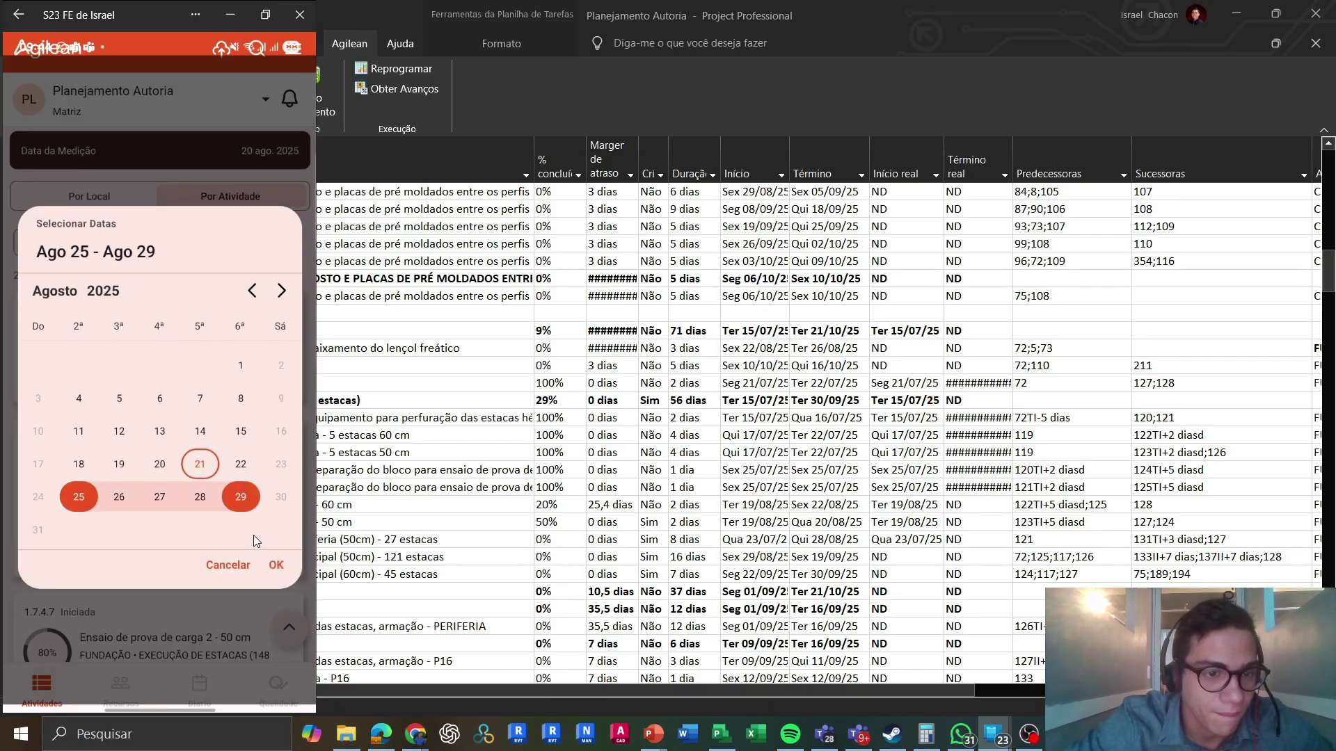
{"action": "left_click", "coordinate": [276, 566]}
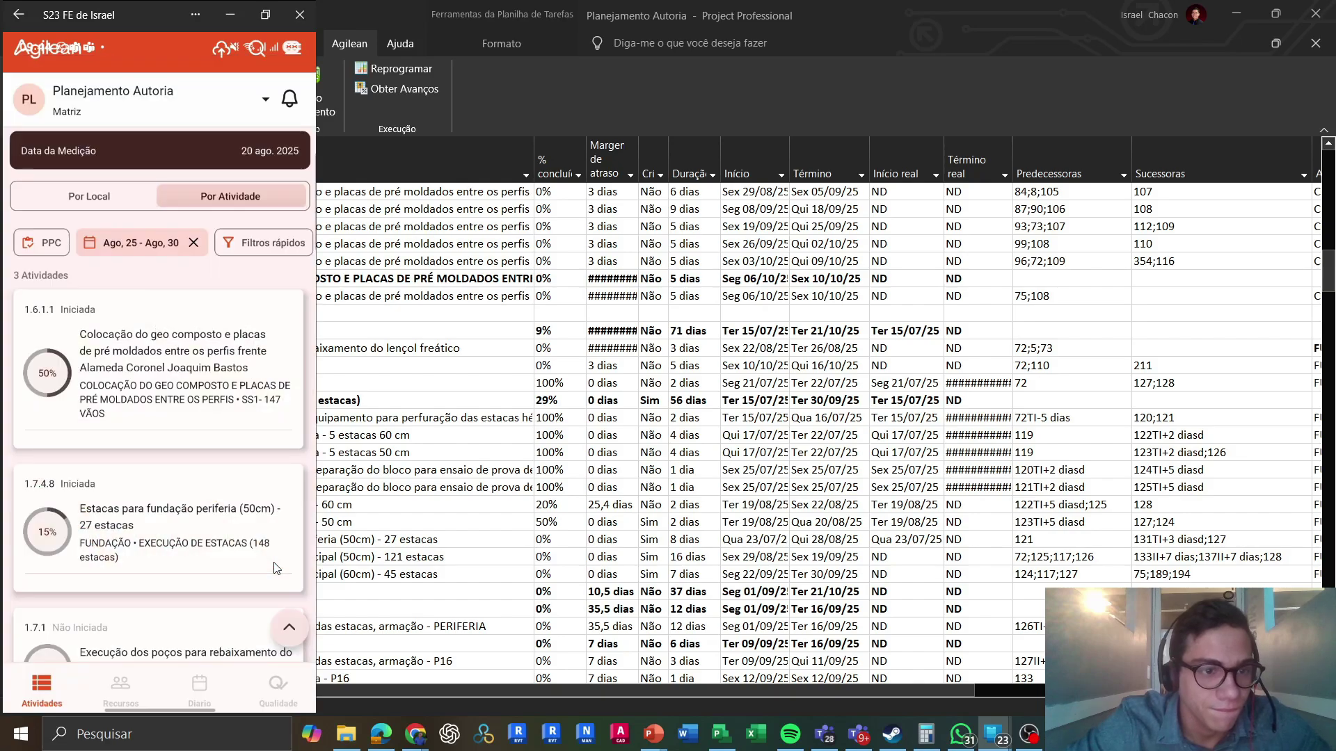
{"action": "scroll", "coordinate": [200, 460], "scroll_direction": "down", "scroll_amount": 1}
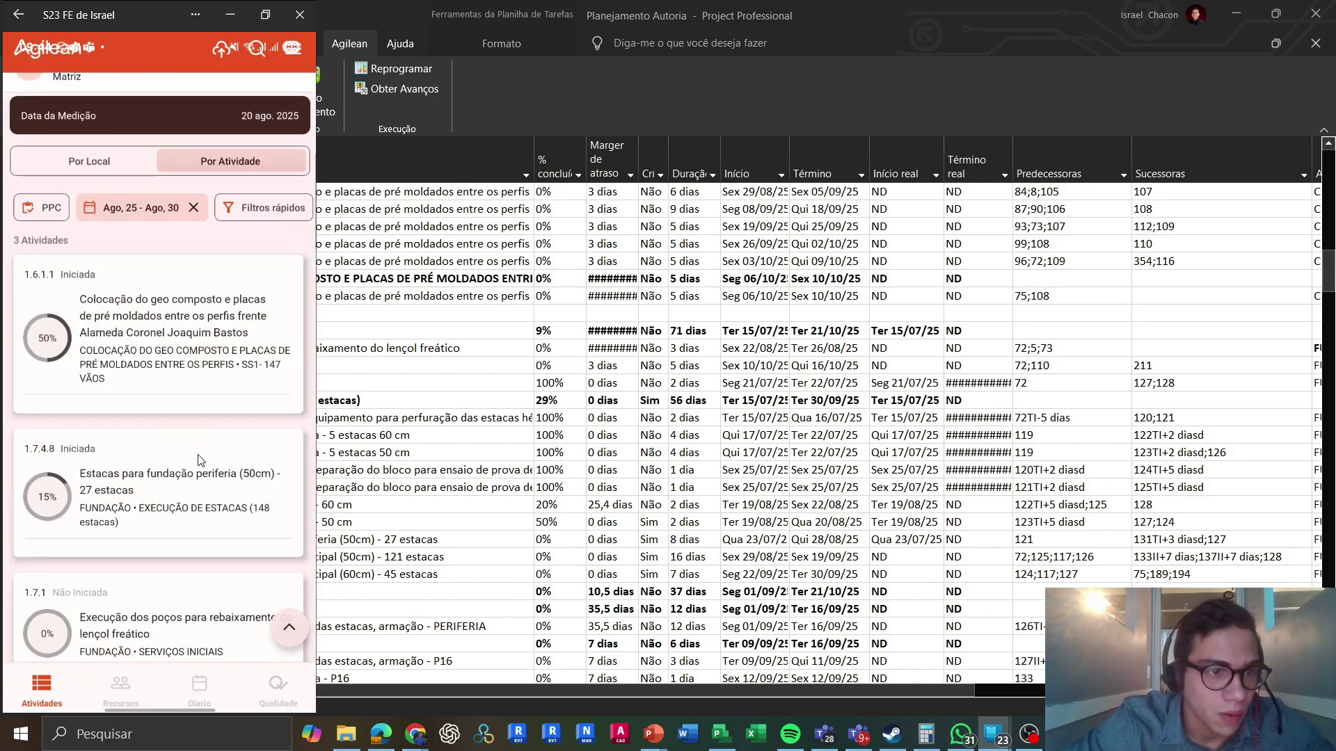
- Switch back to Project, locate tasks 1.7.4.8 and 1.6.1.1, and import the latest physical progress from Agilean
{"action": "left_click", "coordinate": [378, 406]}
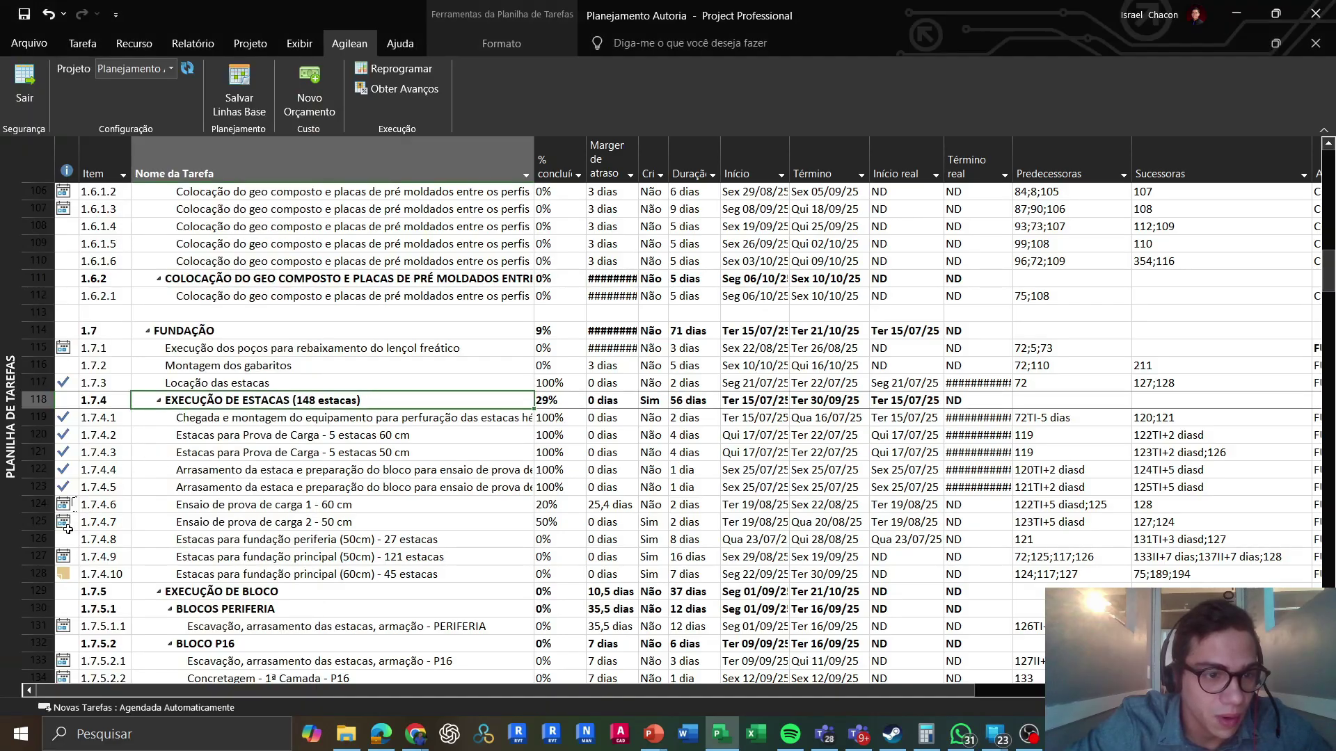
{"action": "left_click", "coordinate": [41, 538]}
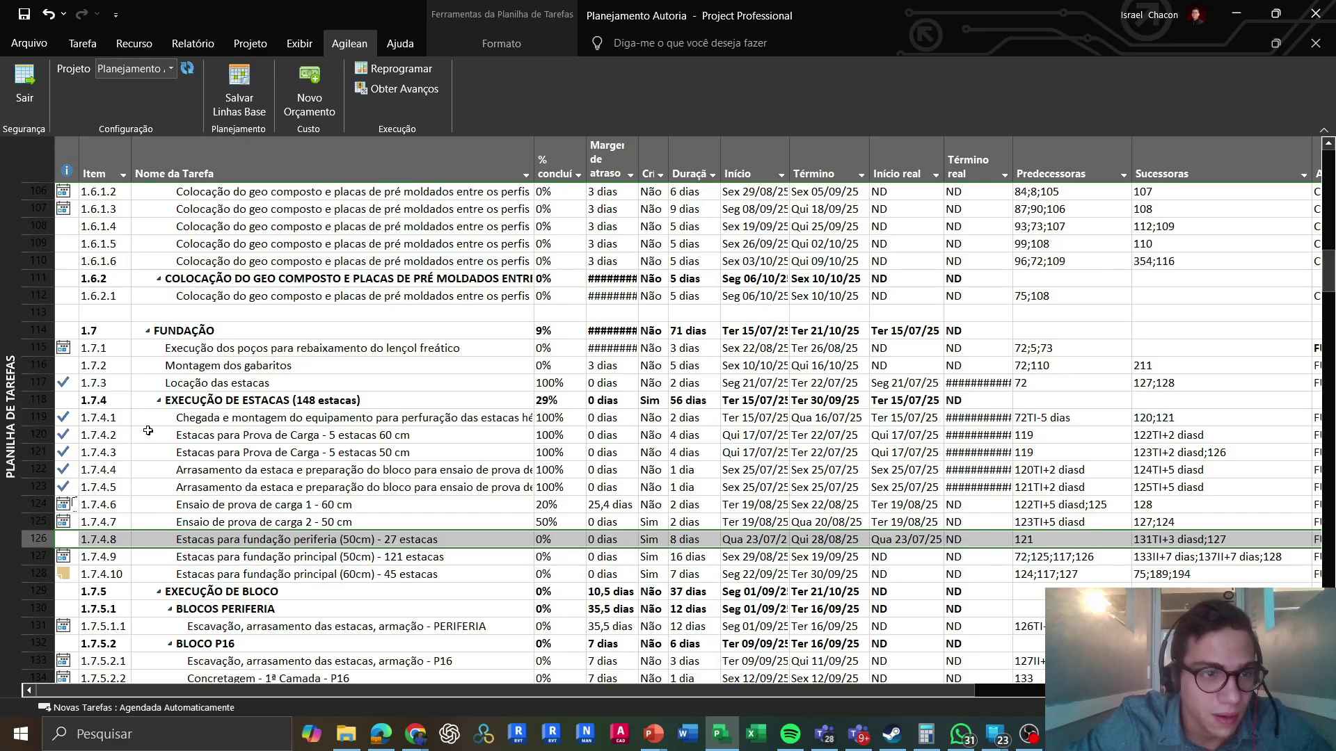
{"action": "scroll", "coordinate": [148, 431], "scroll_direction": "up", "scroll_amount": 1}
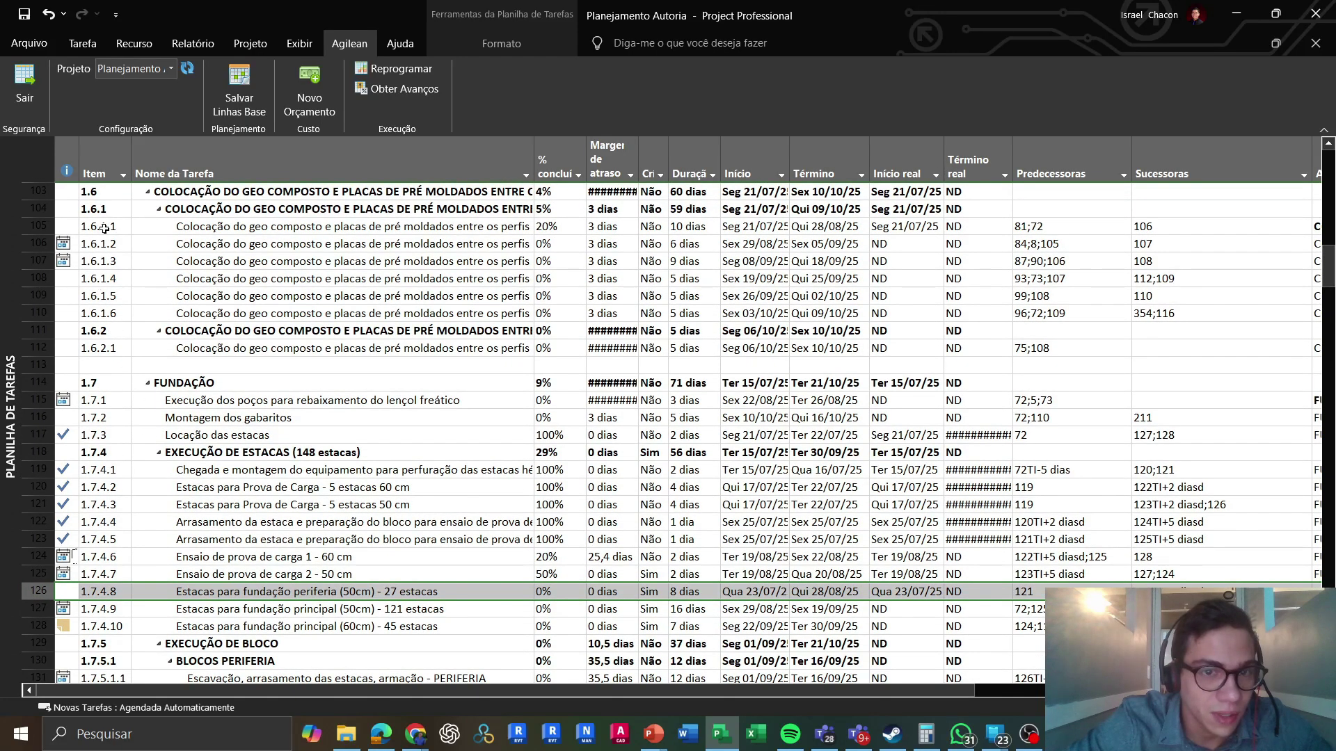
{"action": "left_click", "coordinate": [32, 226]}
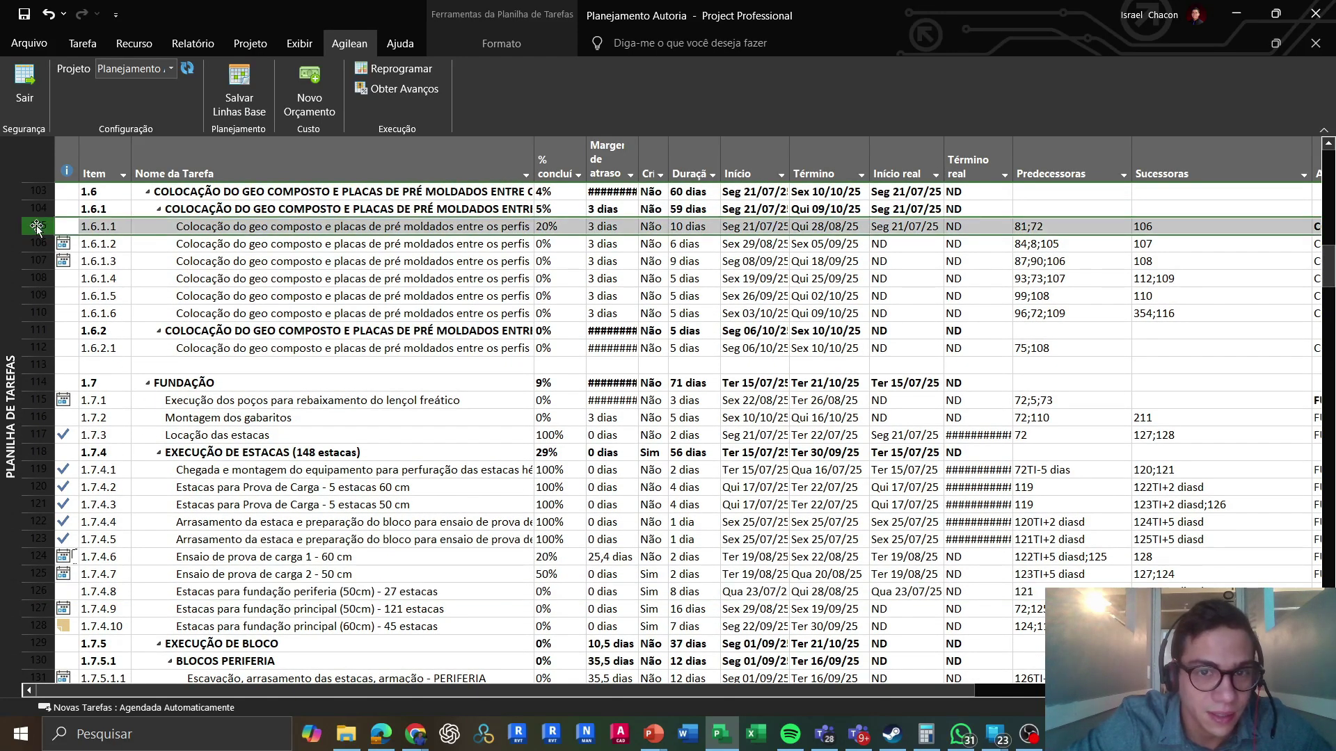
{"action": "left_click", "coordinate": [552, 593]}
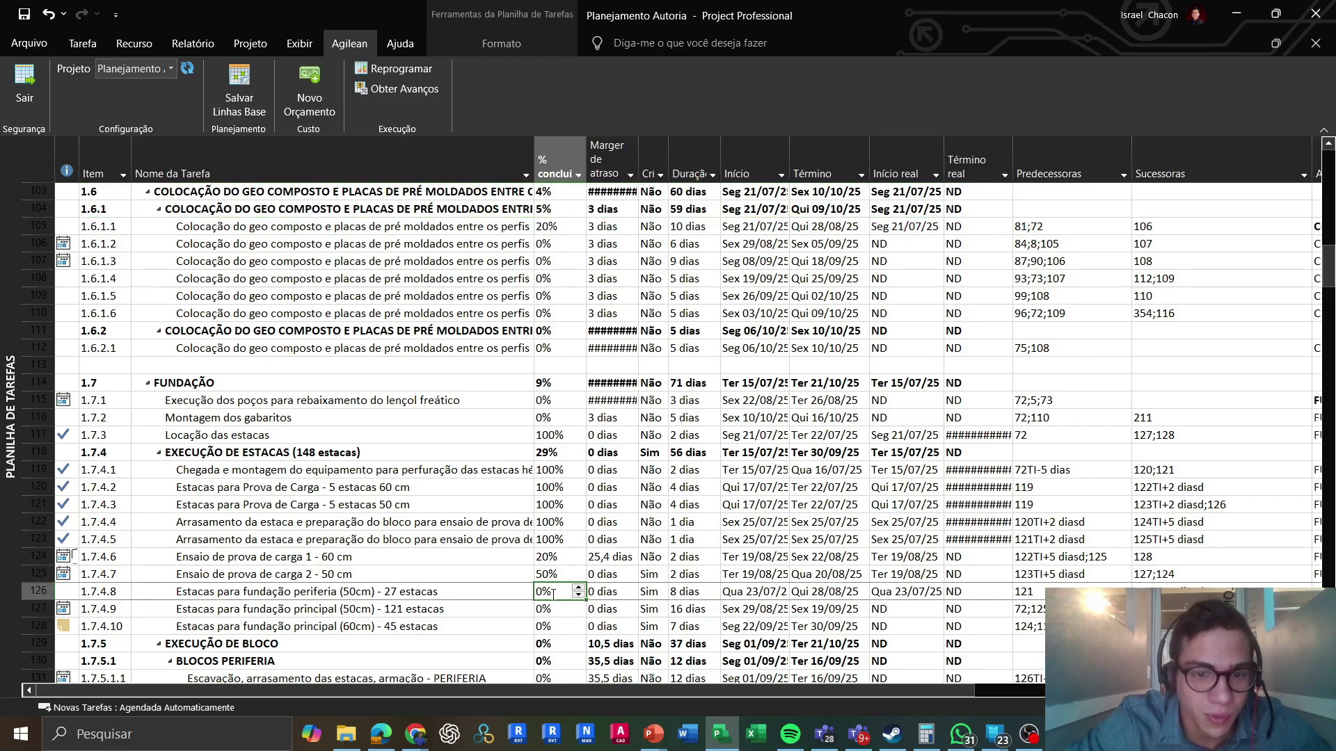
{"action": "left_click", "coordinate": [386, 89]}
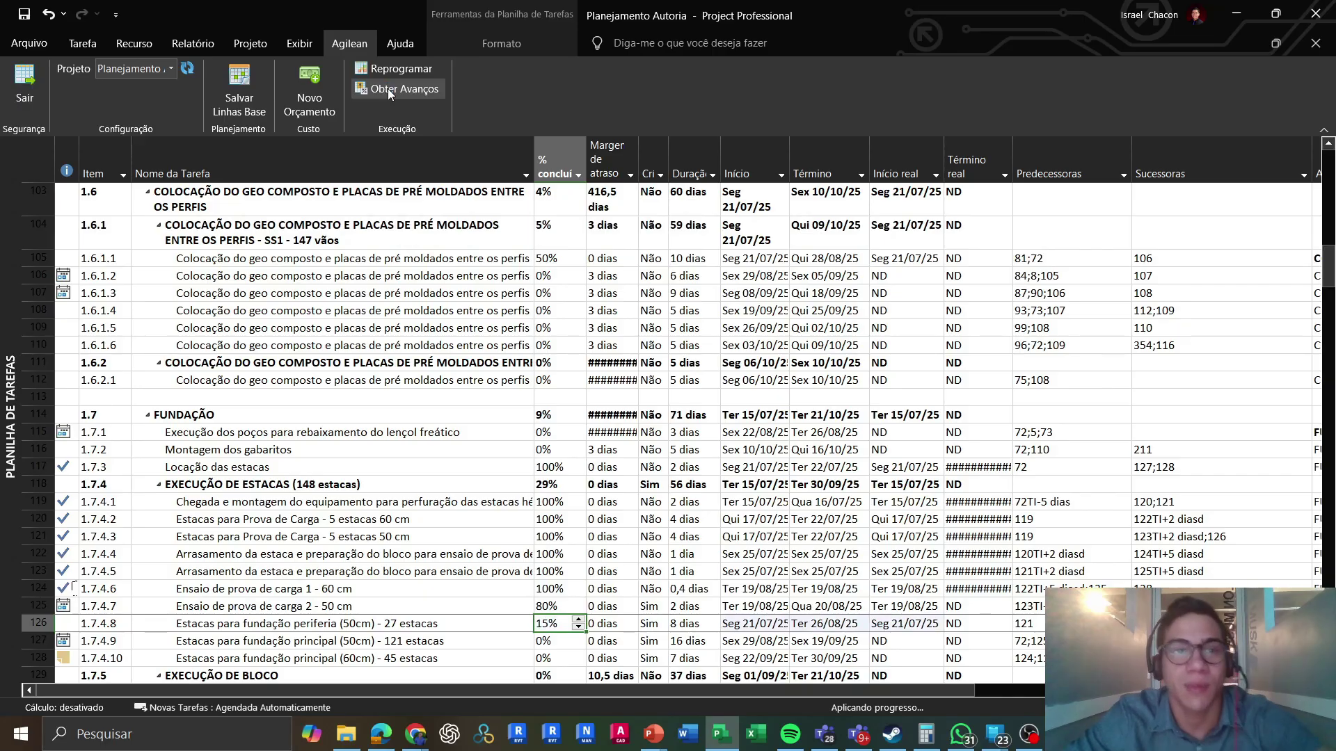
- Check the imported completion percentages and dates of tasks 1.6.1.1 and 1.7.4.8 in the schedule
{"action": "scroll", "coordinate": [529, 526], "scroll_direction": "down", "scroll_amount": 2}
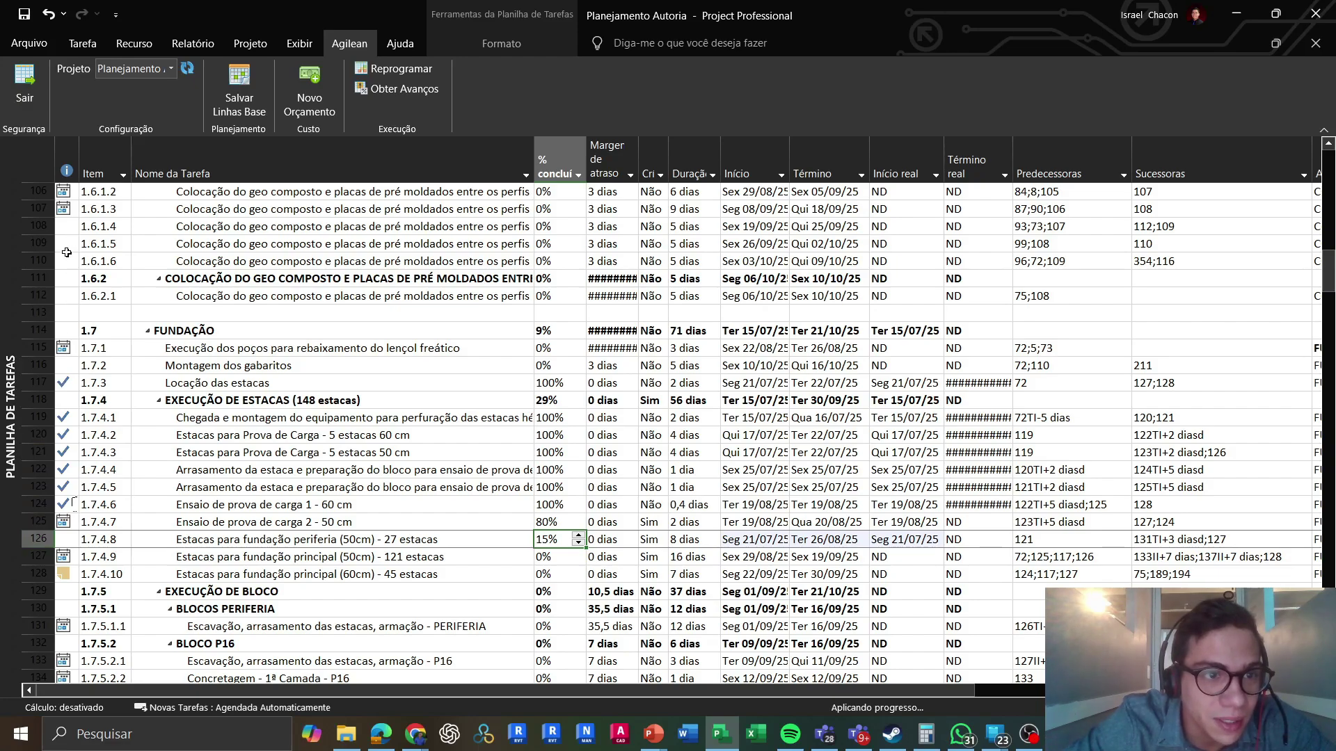
{"action": "scroll", "coordinate": [154, 257], "scroll_direction": "up", "scroll_amount": 2}
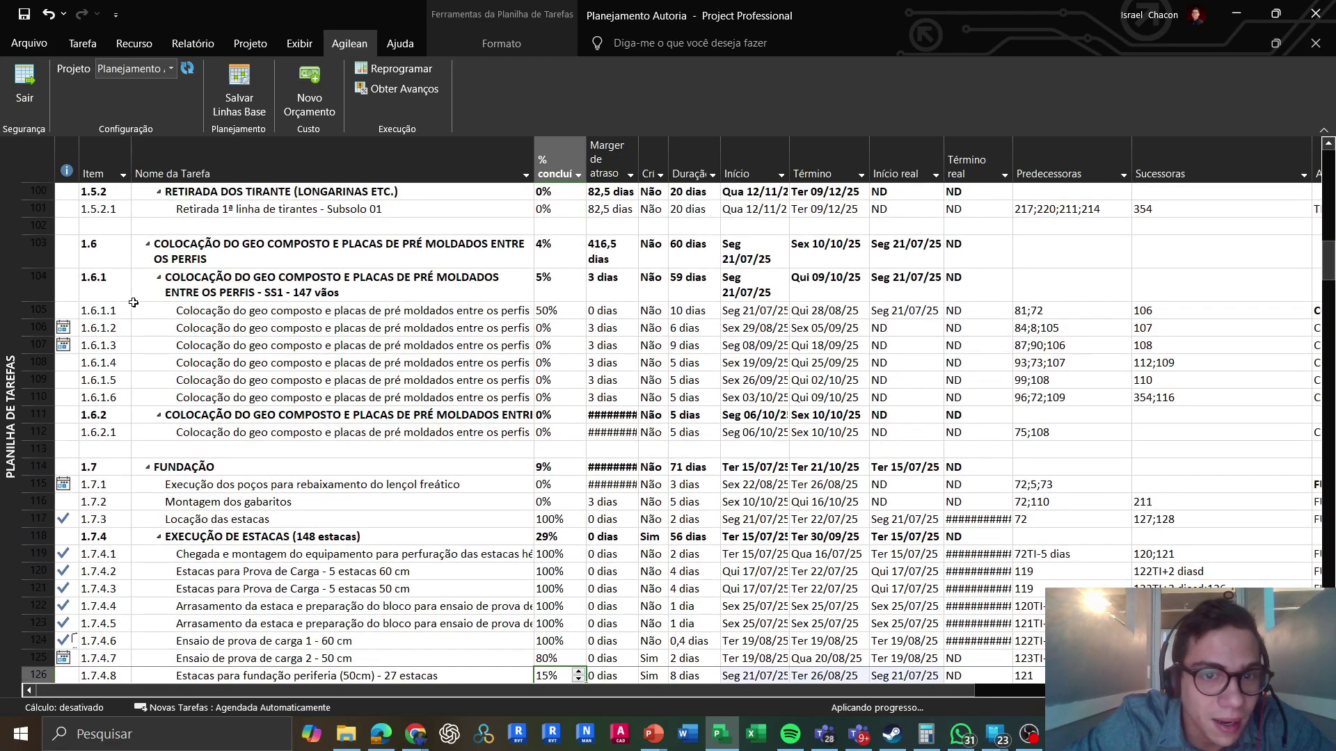
{"action": "left_click", "coordinate": [35, 311]}
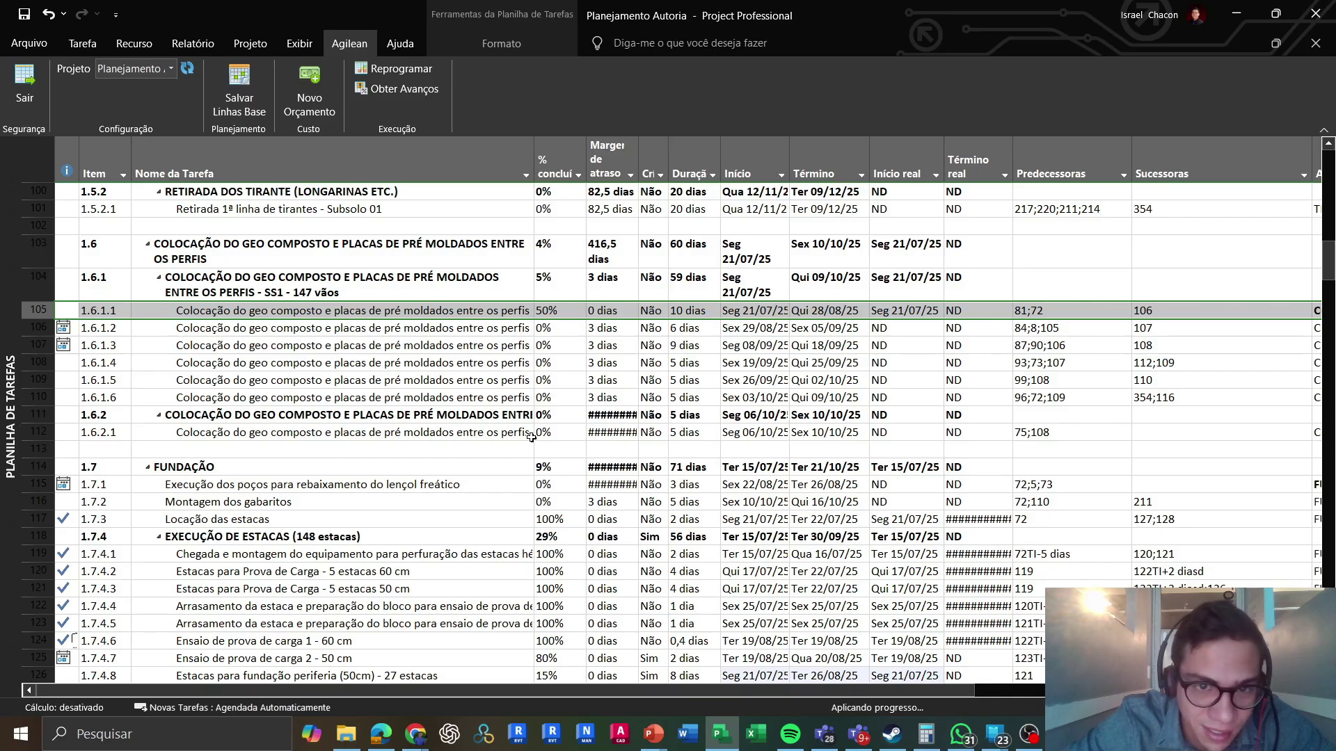
{"action": "scroll", "coordinate": [531, 437], "scroll_direction": "down", "scroll_amount": 1}
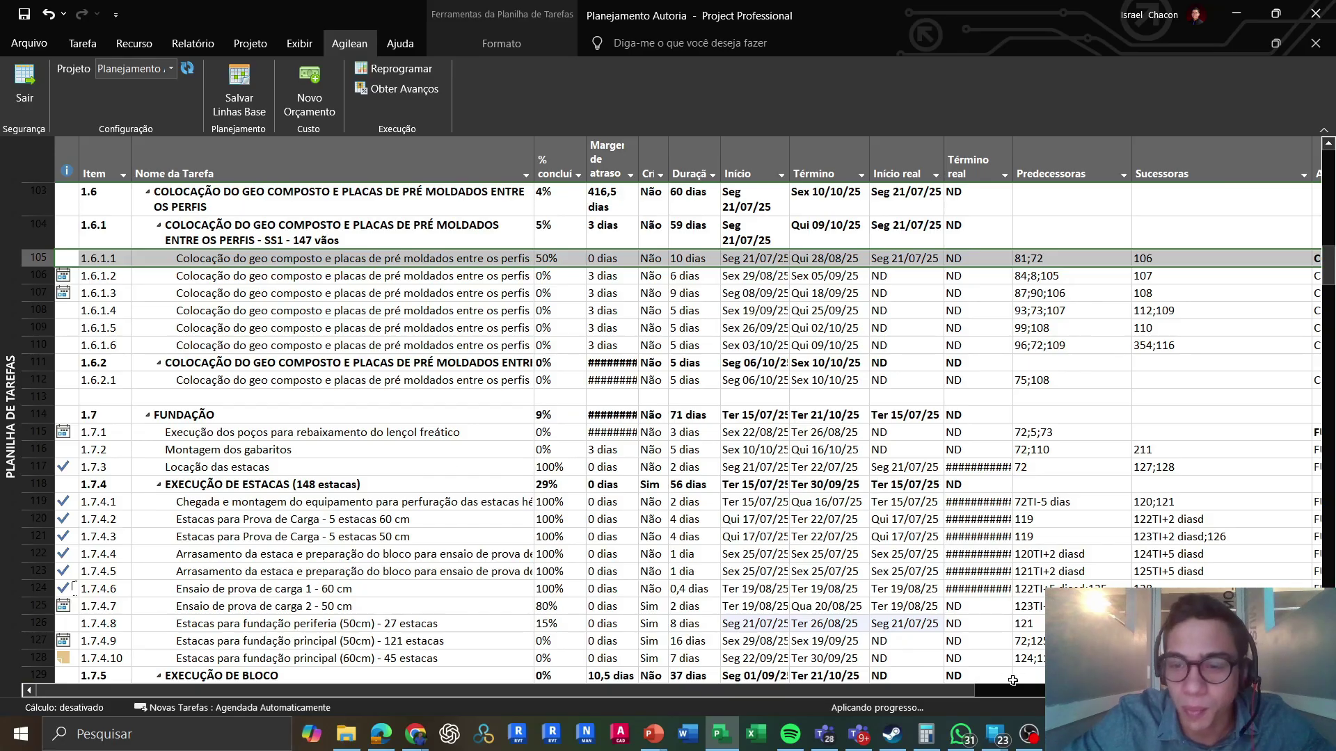
- Switch to the Agilean Portal in the browser and review the Villa Guaimbê long-term dashboard's status, scenario indicators and cost chart
{"action": "left_click", "coordinate": [1029, 742]}
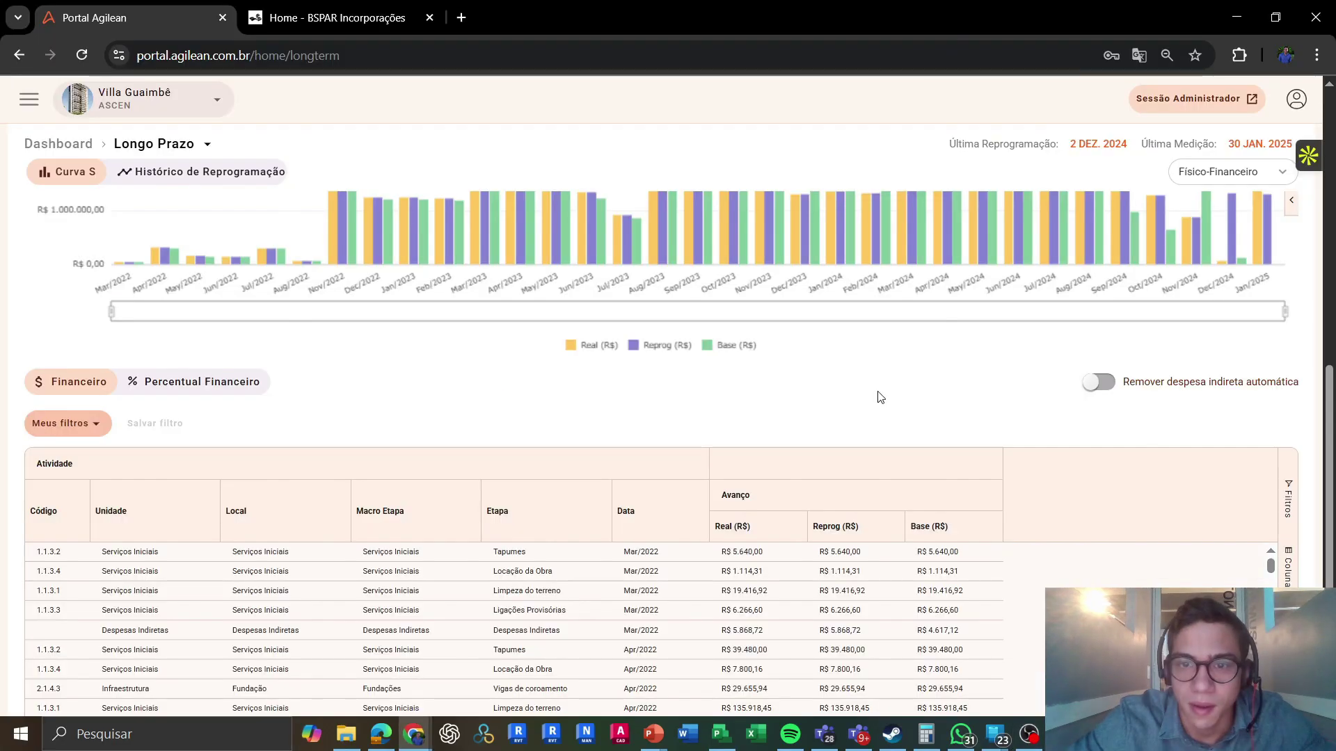
{"action": "scroll", "coordinate": [880, 397], "scroll_direction": "up", "scroll_amount": 4}
{"action": "scroll", "coordinate": [880, 397], "scroll_direction": "up", "scroll_amount": 1}
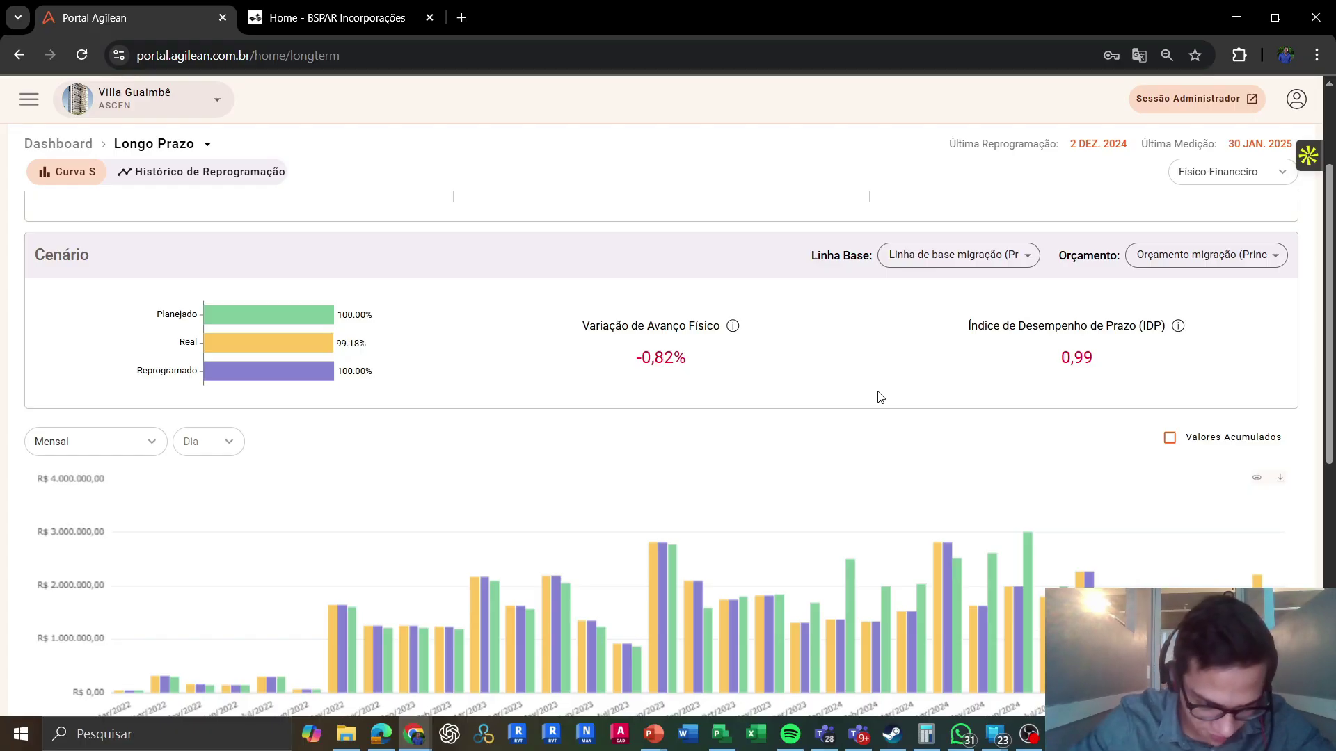
{"action": "left_click", "coordinate": [27, 97]}
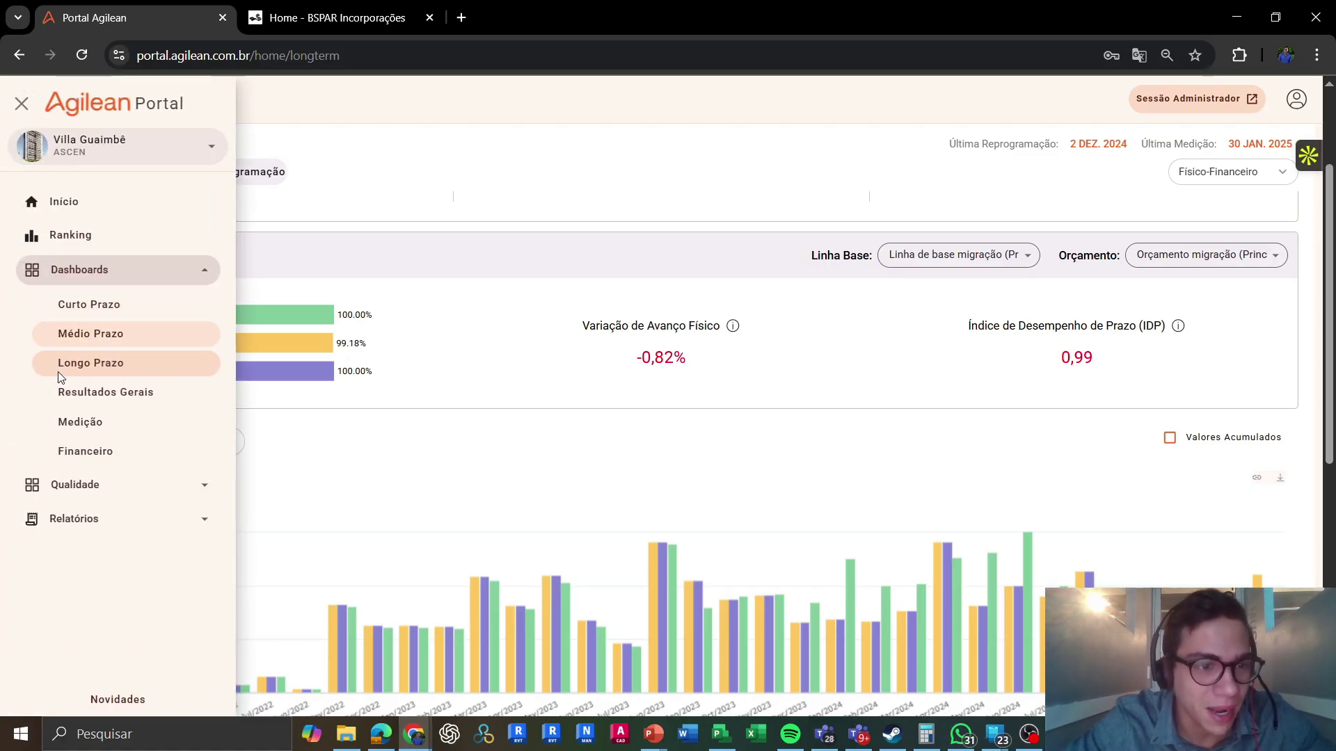
{"action": "left_click", "coordinate": [373, 212]}
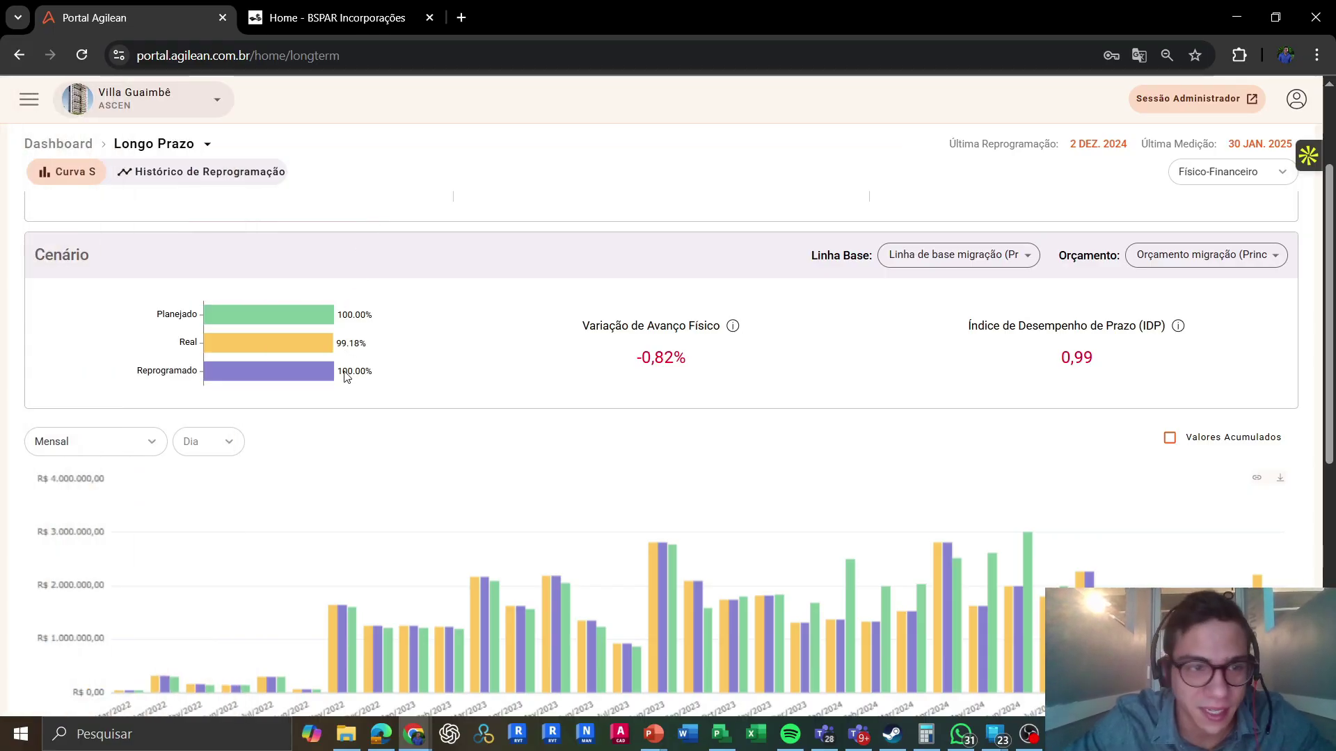
{"action": "scroll", "coordinate": [346, 376], "scroll_direction": "up", "scroll_amount": 2}
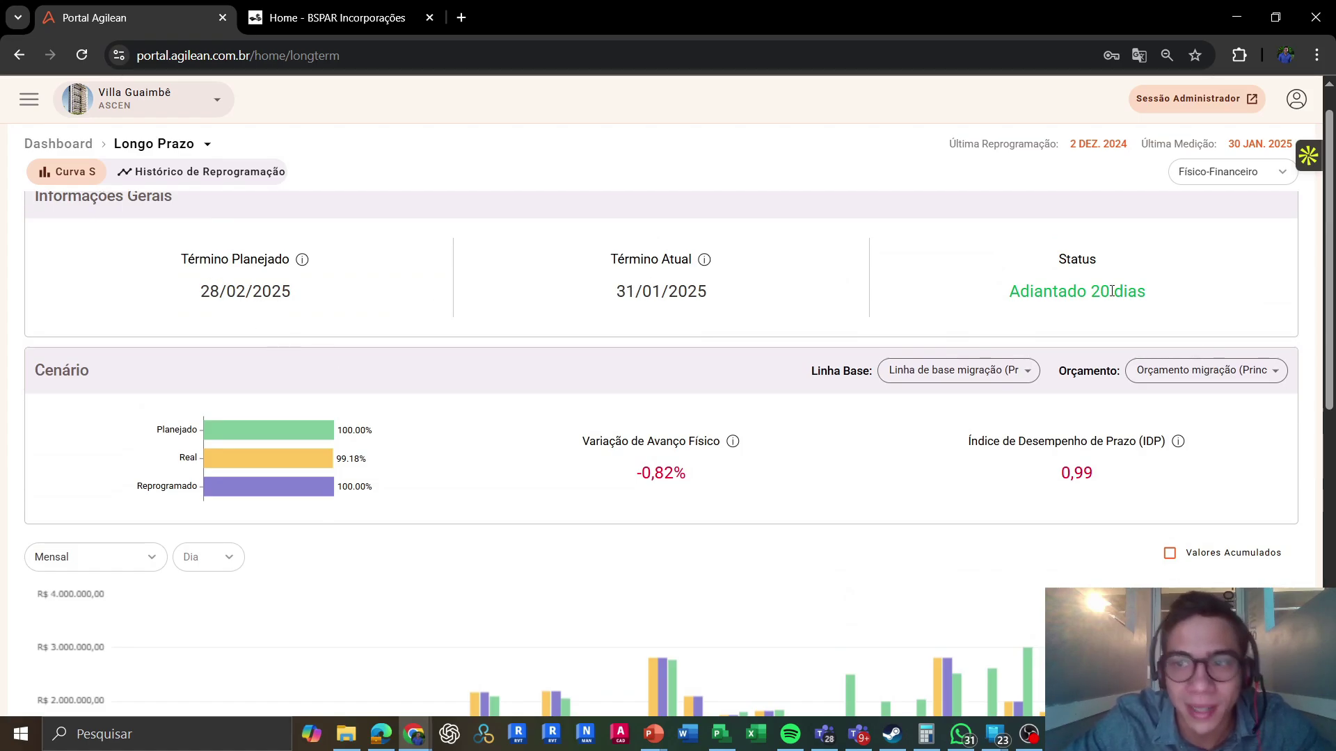
{"action": "scroll", "coordinate": [959, 442], "scroll_direction": "down", "scroll_amount": 4}
{"action": "scroll", "coordinate": [959, 441], "scroll_direction": "up", "scroll_amount": 2}
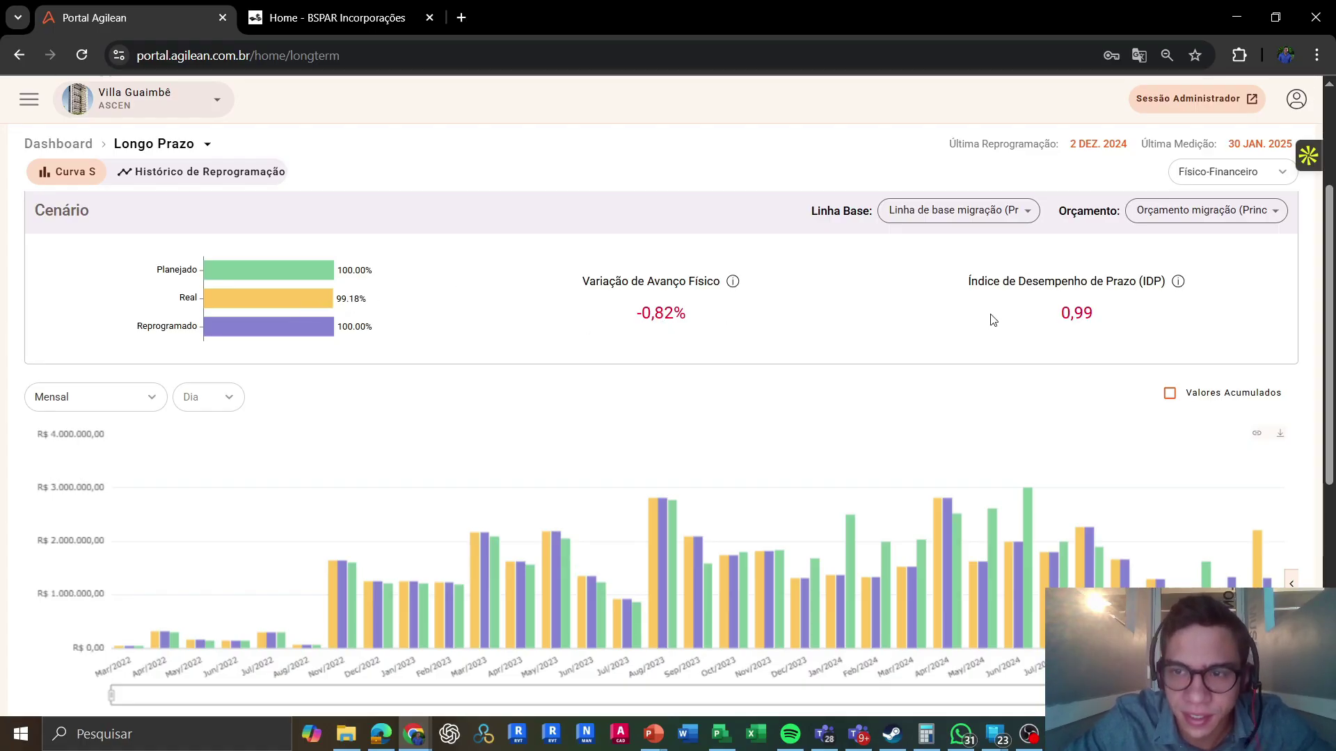
- View the baseline and budget options available for the dashboard's scenario
{"action": "left_click", "coordinate": [981, 210]}
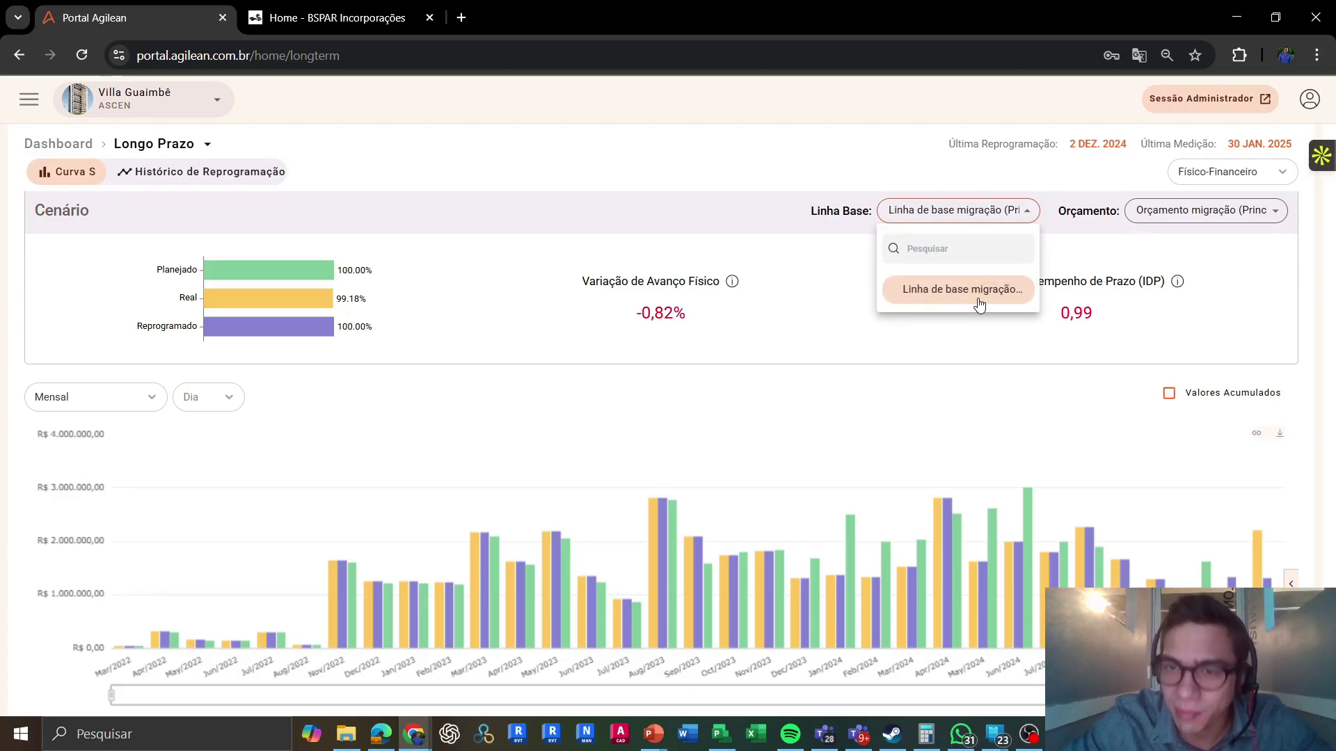
{"action": "left_click", "coordinate": [1187, 210]}
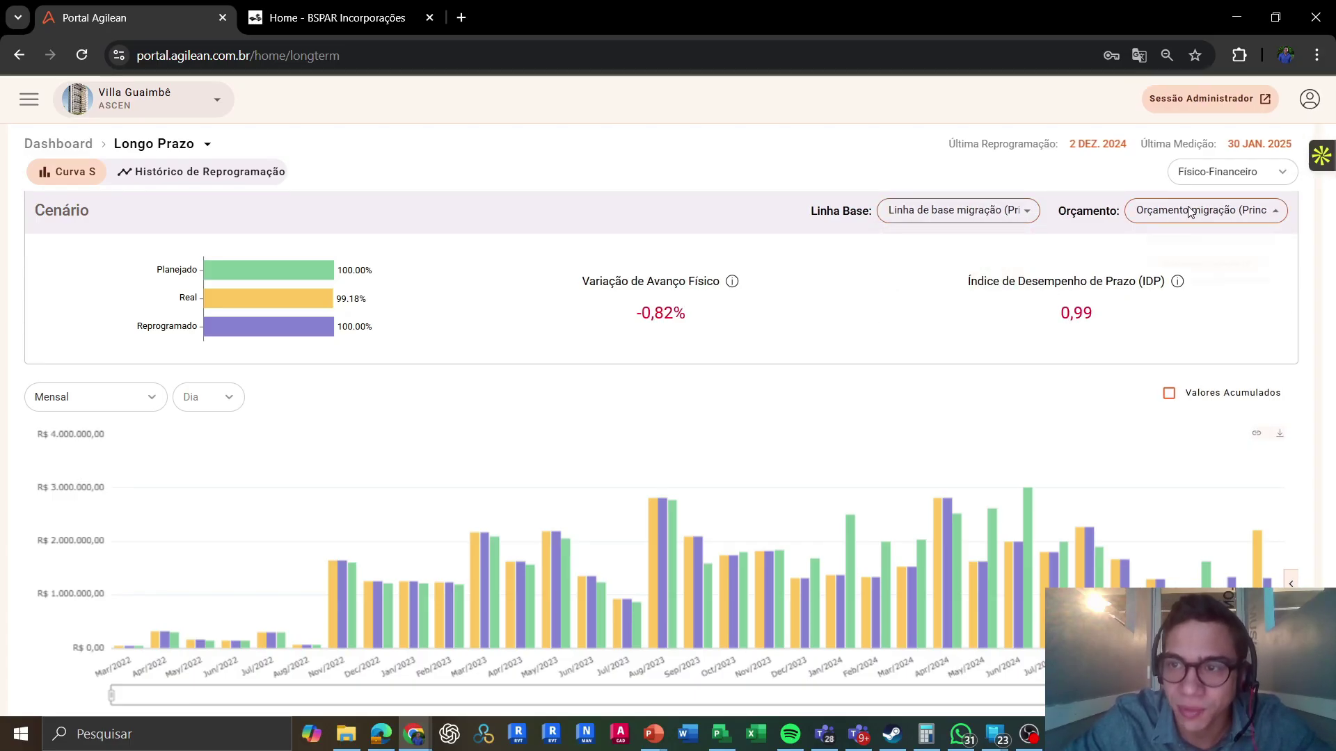
{"action": "left_click", "coordinate": [1187, 210]}
{"action": "left_click", "coordinate": [1033, 335]}
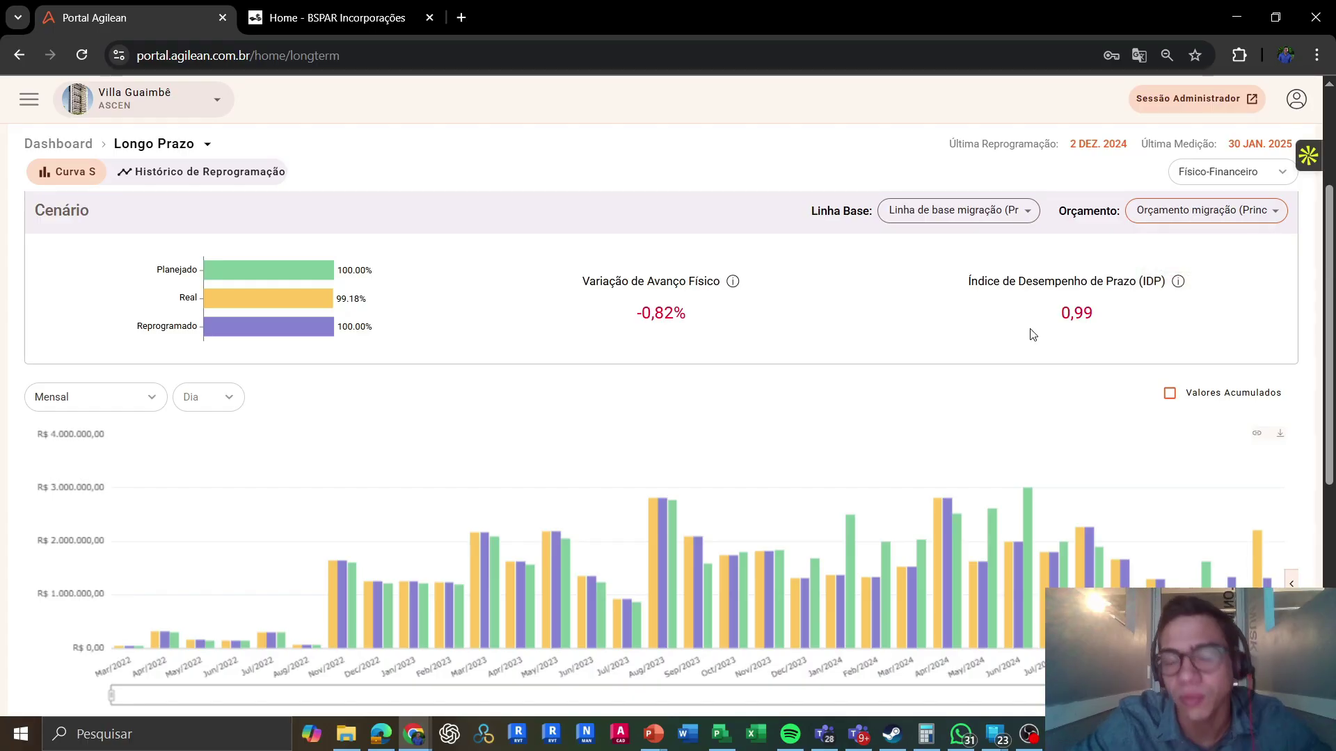
- Show accumulated values in the monthly chart and display them as a line chart to compare Real, Reprog and Base
{"action": "scroll", "coordinate": [1033, 335], "scroll_direction": "down", "scroll_amount": 2}
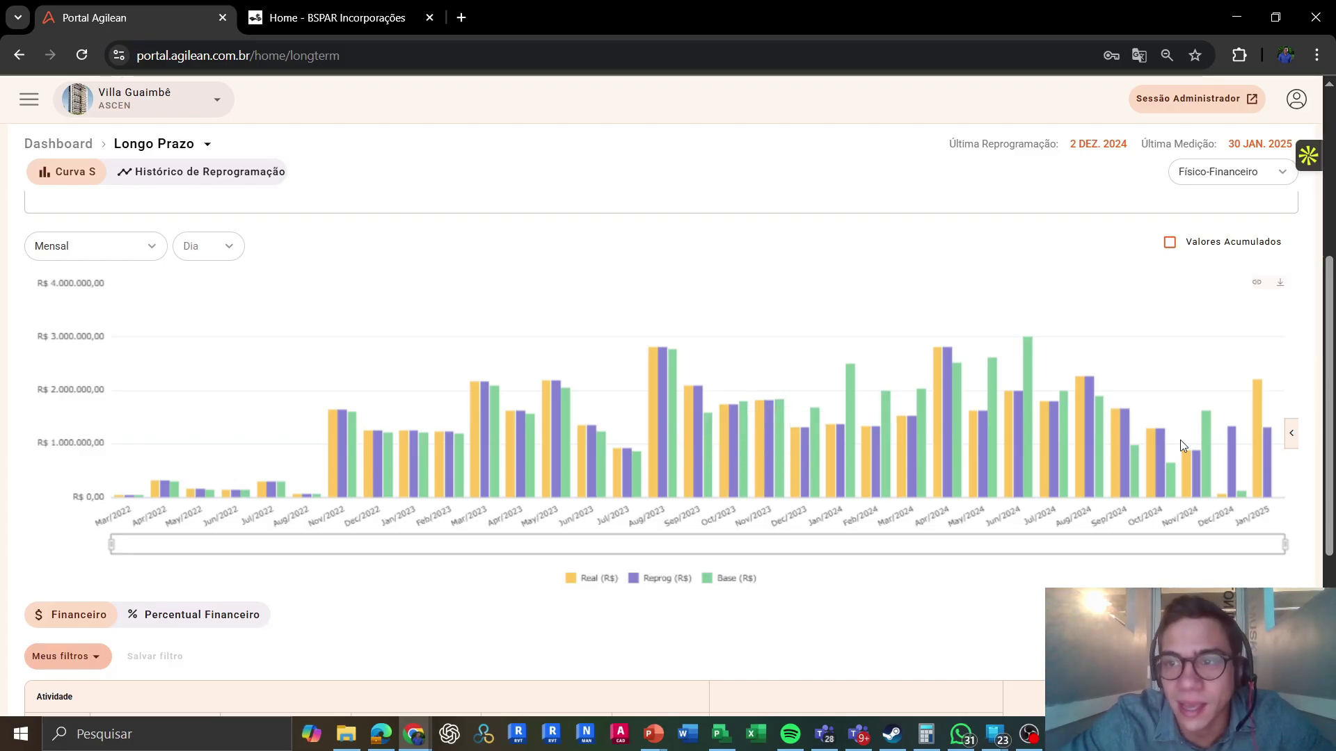
{"action": "left_click", "coordinate": [1169, 243]}
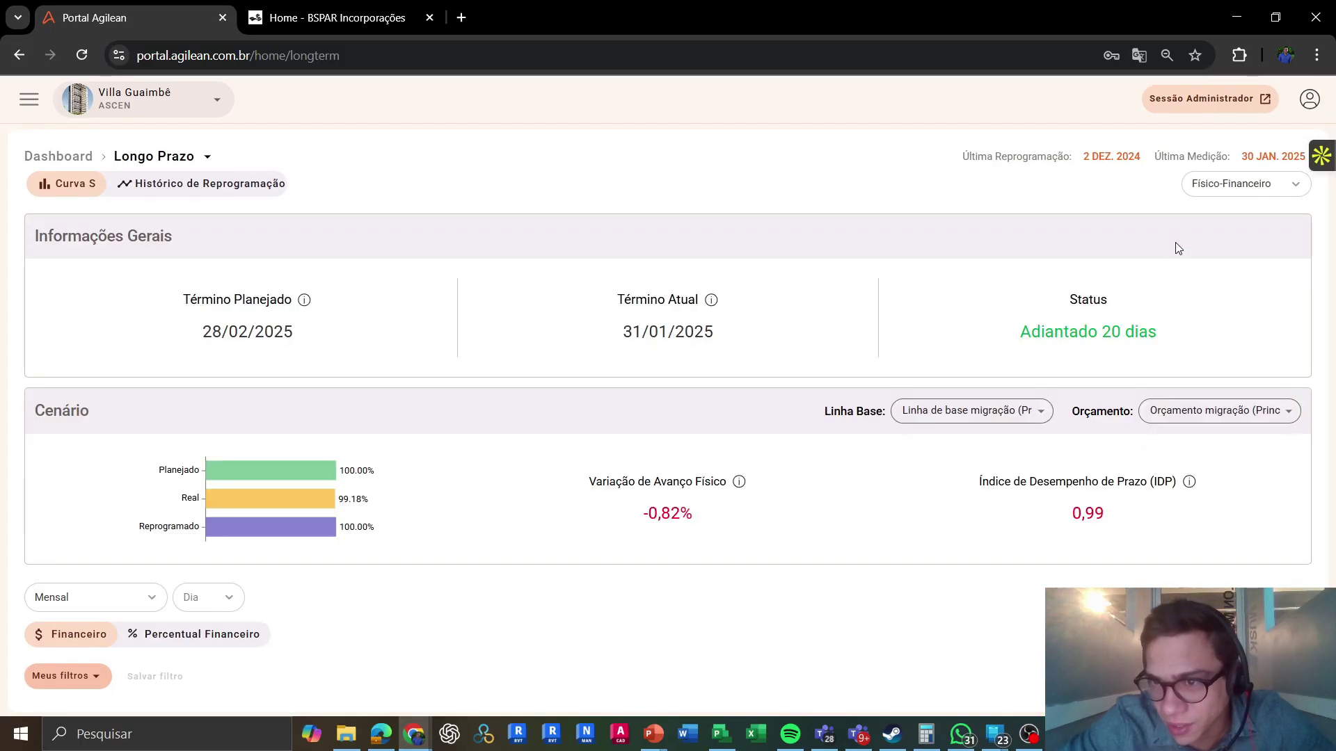
{"action": "scroll", "coordinate": [1111, 536], "scroll_direction": "down", "scroll_amount": 5}
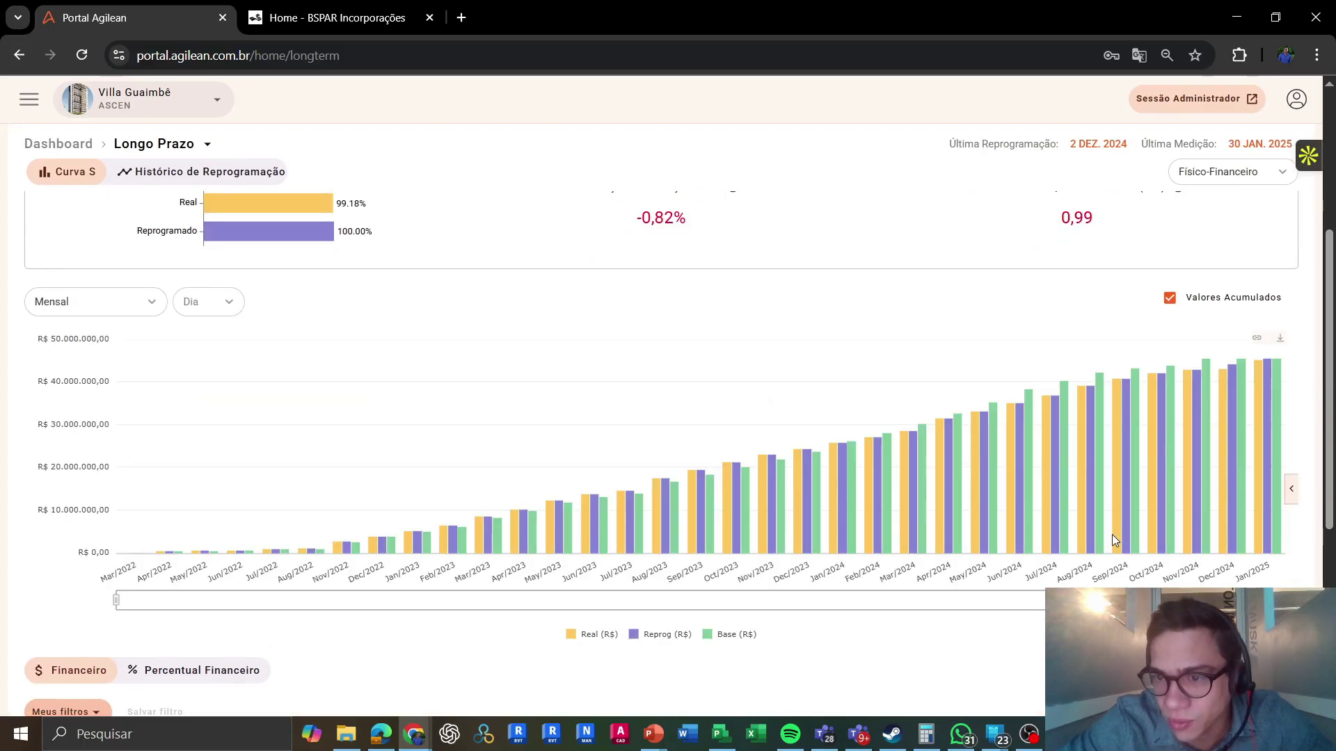
{"action": "left_click", "coordinate": [1290, 477]}
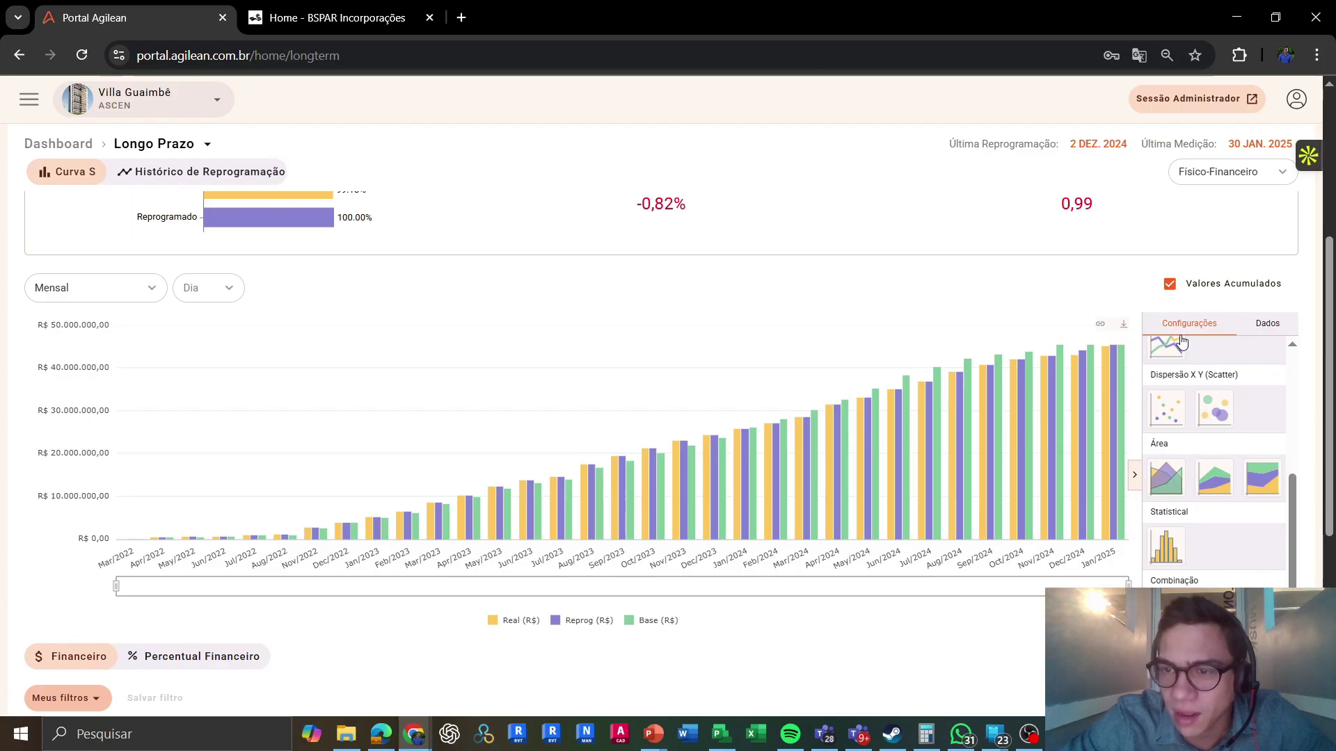
{"action": "left_click", "coordinate": [1176, 352]}
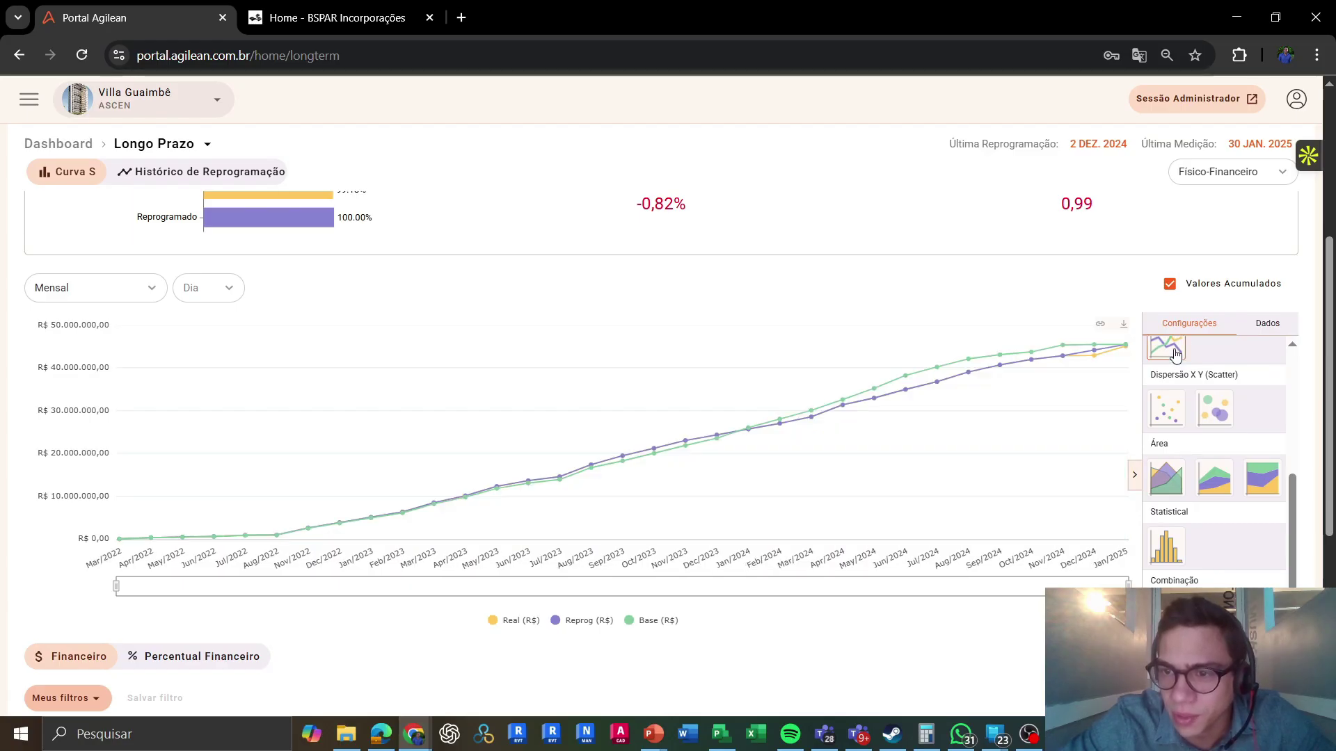
{"action": "scroll", "coordinate": [1176, 355], "scroll_direction": "up", "scroll_amount": 2}
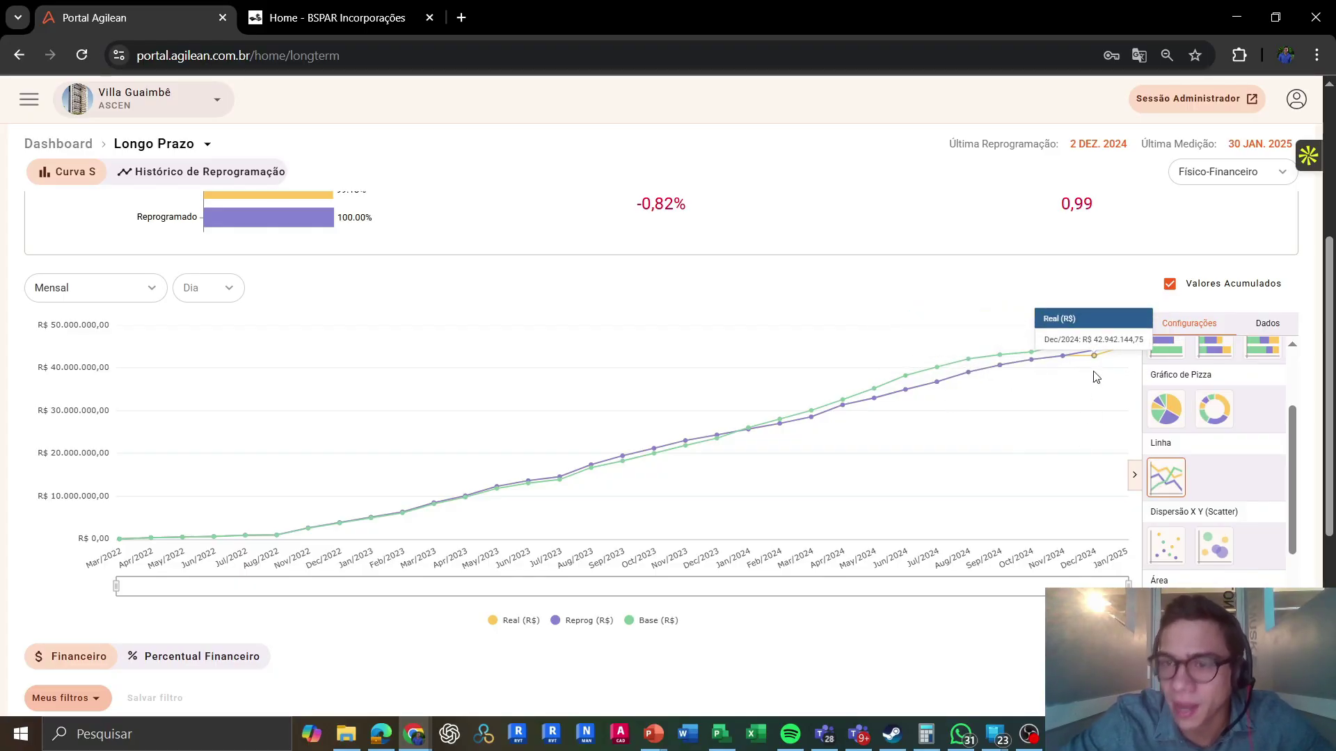
{"action": "scroll", "coordinate": [1226, 379], "scroll_direction": "up", "scroll_amount": 2}
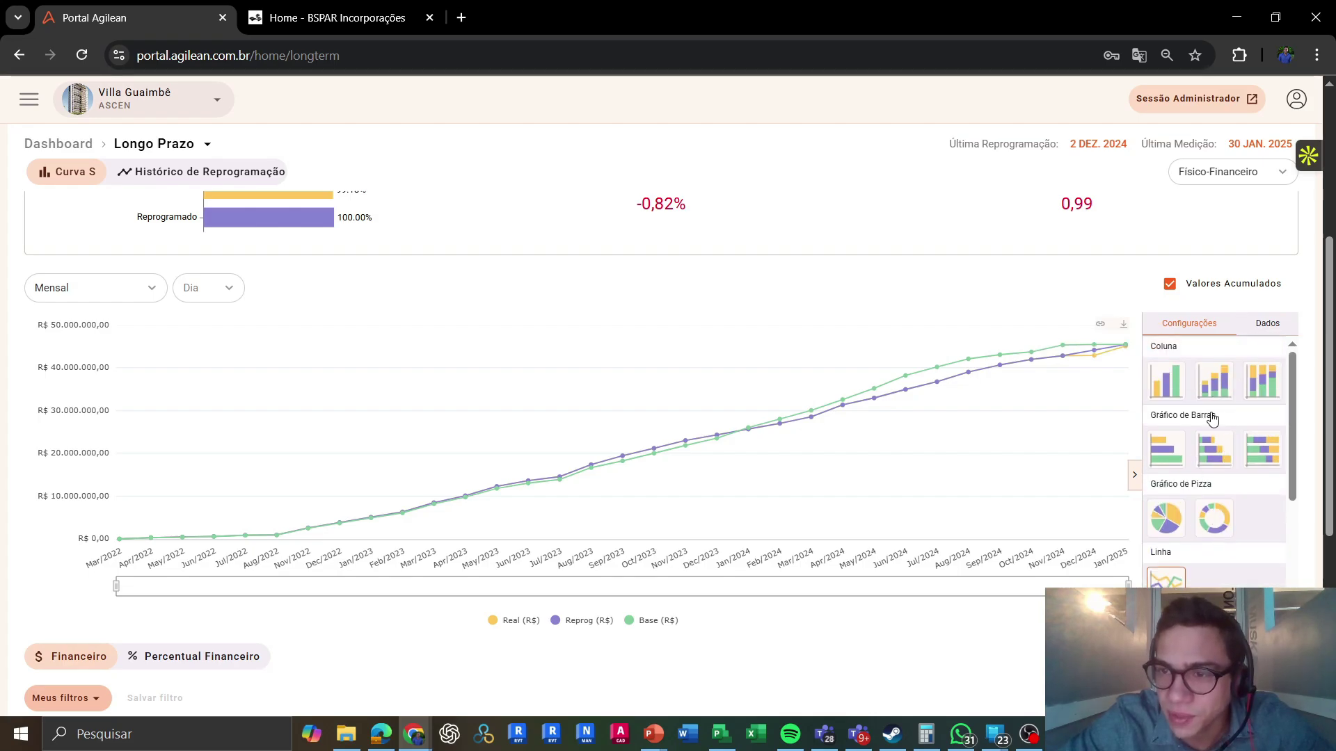
- Turn off accumulated values and display the monthly data as a pie chart
{"action": "left_click", "coordinate": [1170, 284]}
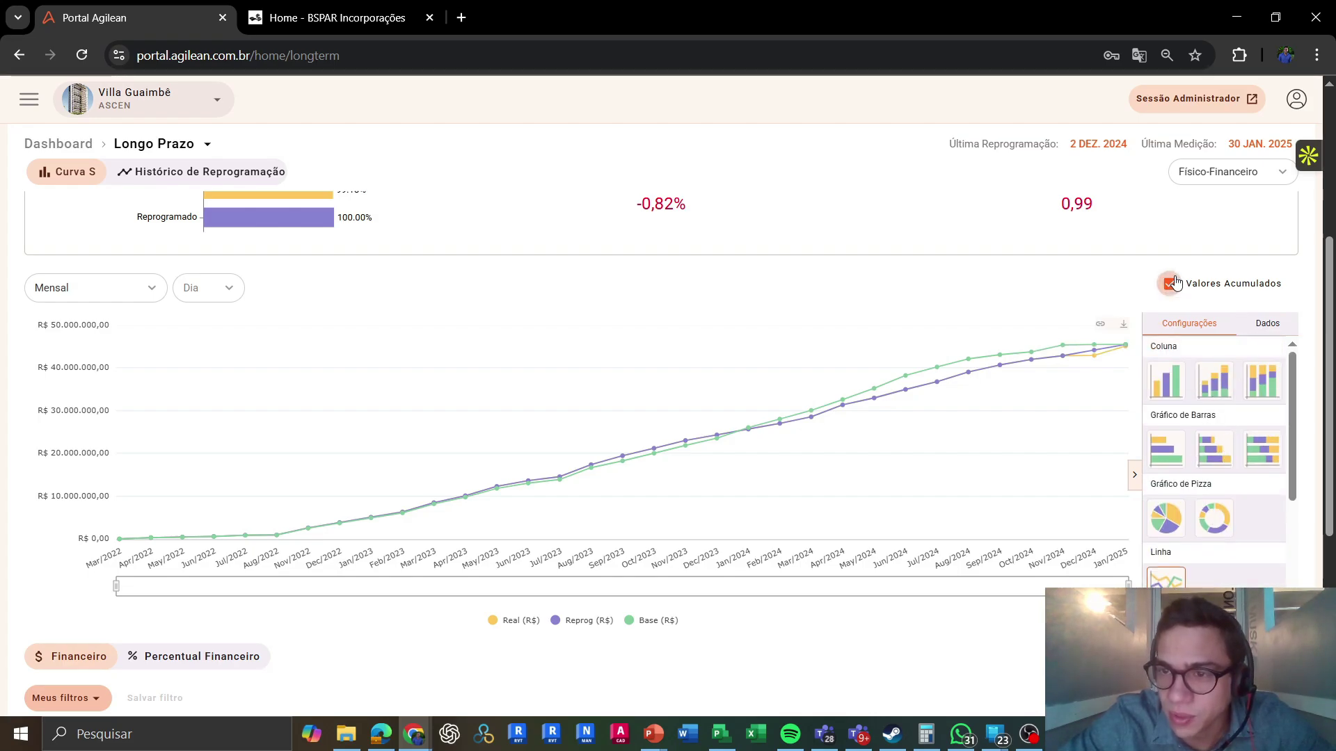
{"action": "scroll", "coordinate": [1218, 549], "scroll_direction": "down", "scroll_amount": 5}
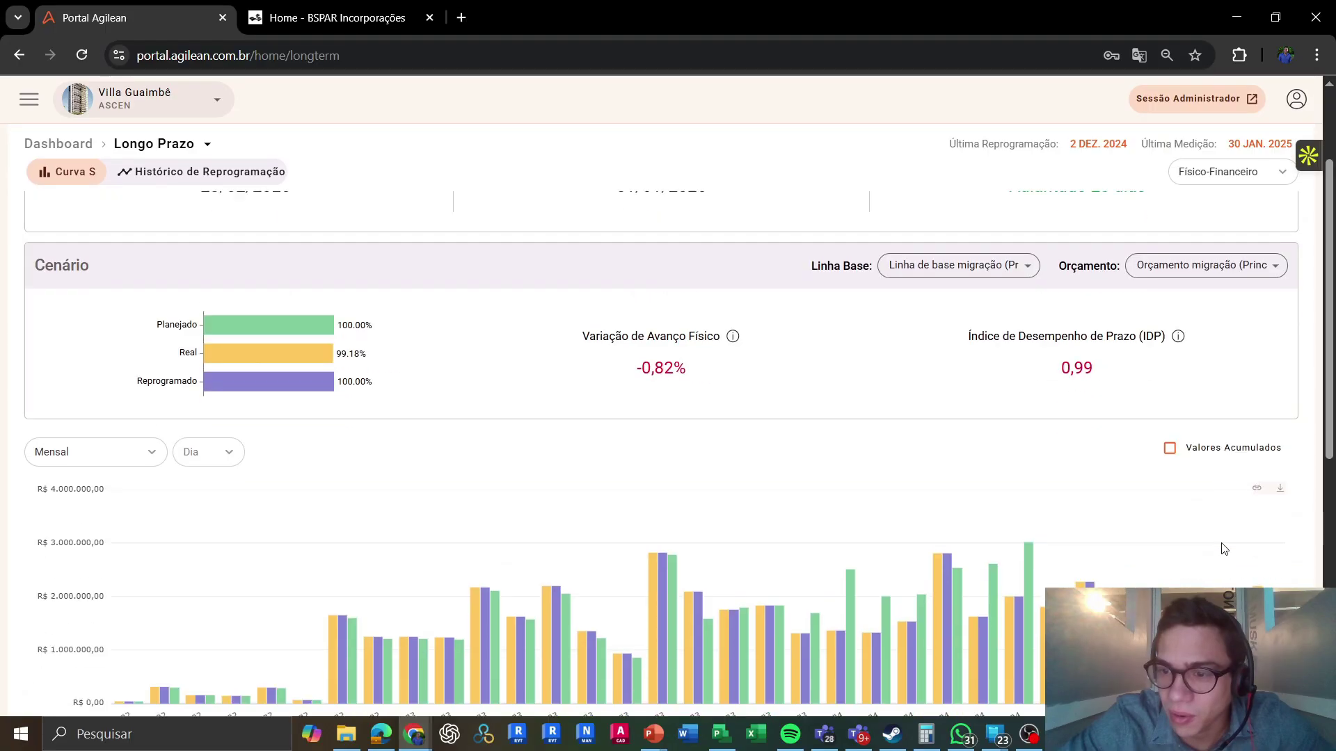
{"action": "left_click", "coordinate": [1292, 432]}
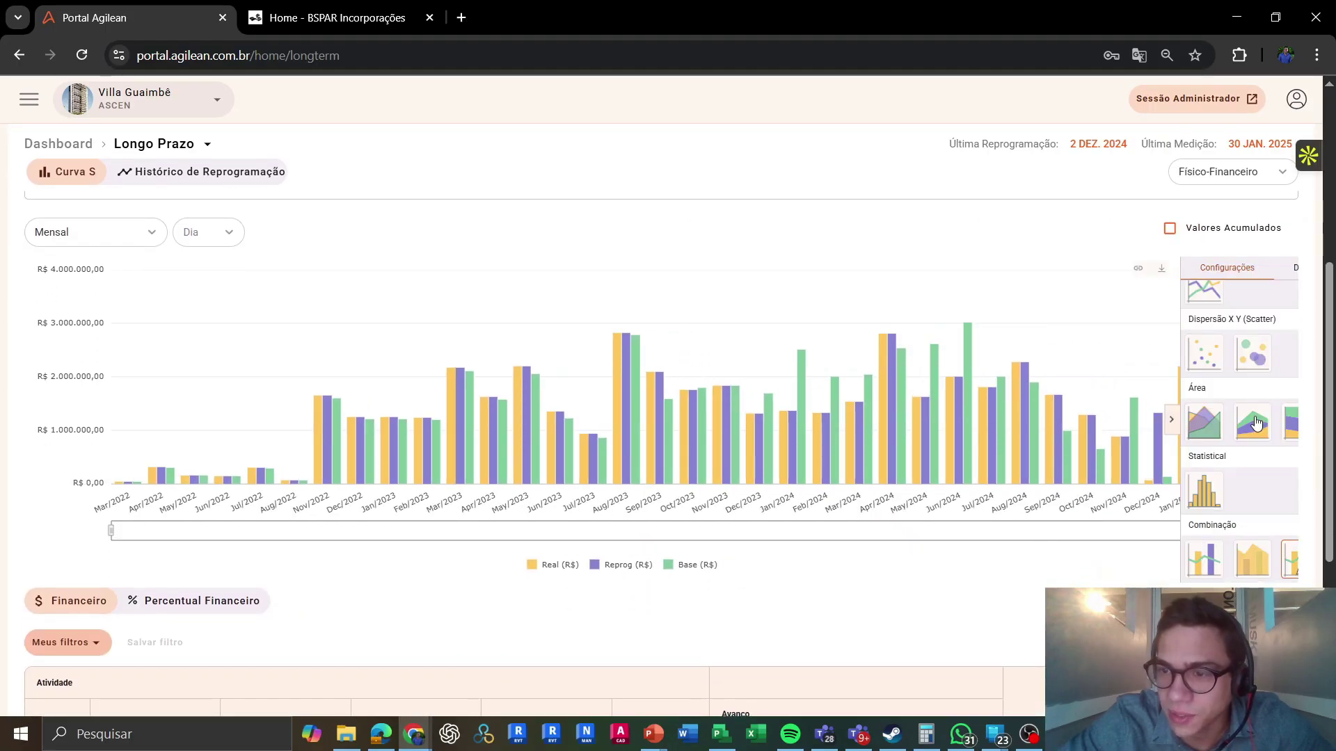
{"action": "scroll", "coordinate": [1221, 472], "scroll_direction": "down", "scroll_amount": 2}
{"action": "scroll", "coordinate": [1220, 468], "scroll_direction": "up", "scroll_amount": 6}
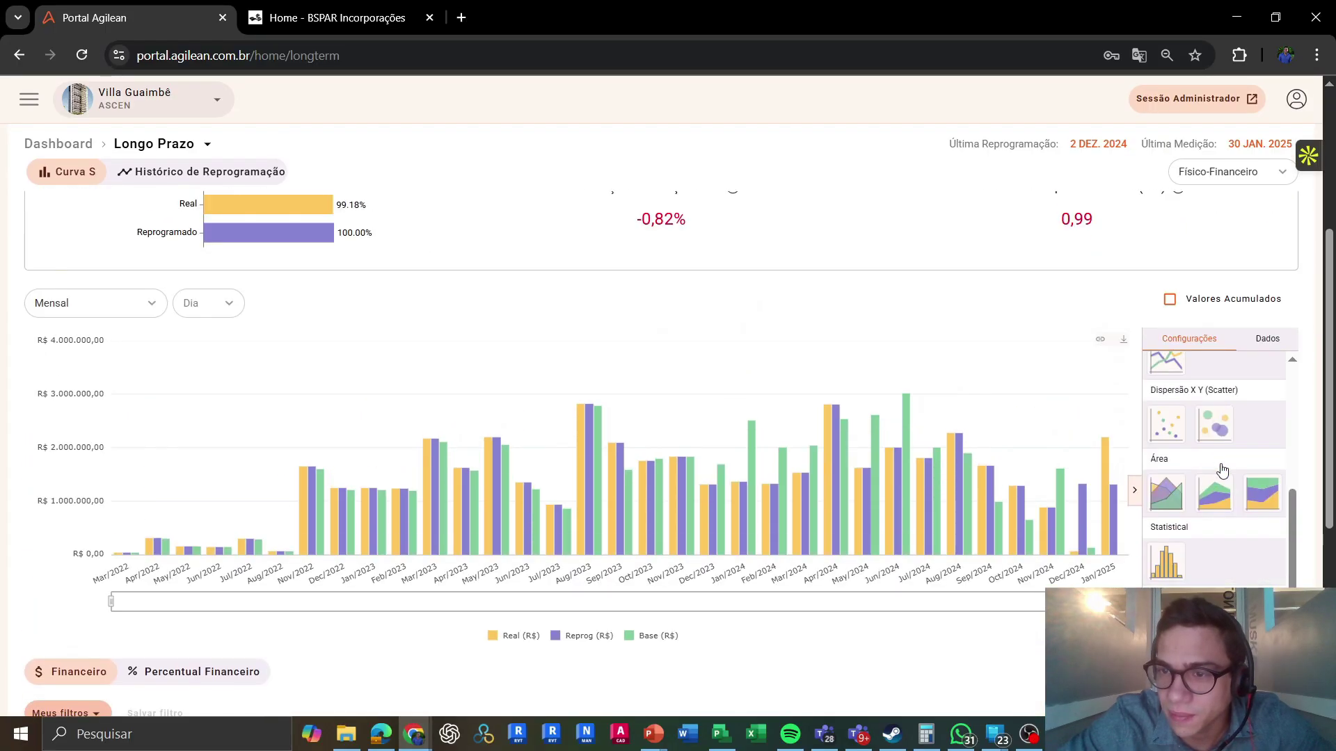
{"action": "left_click", "coordinate": [1174, 459]}
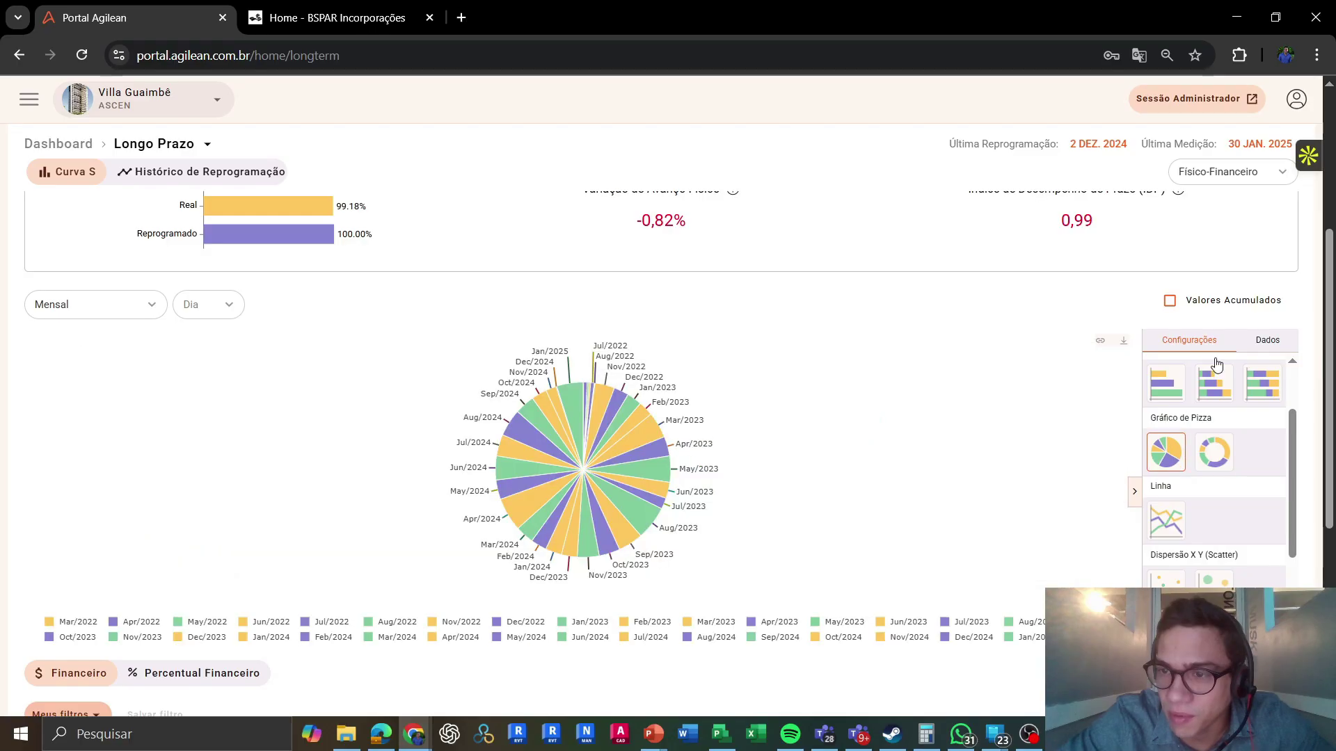
- Categorise the chart data by Macro Etapa and display it as a grouped column chart
{"action": "left_click", "coordinate": [1267, 340]}
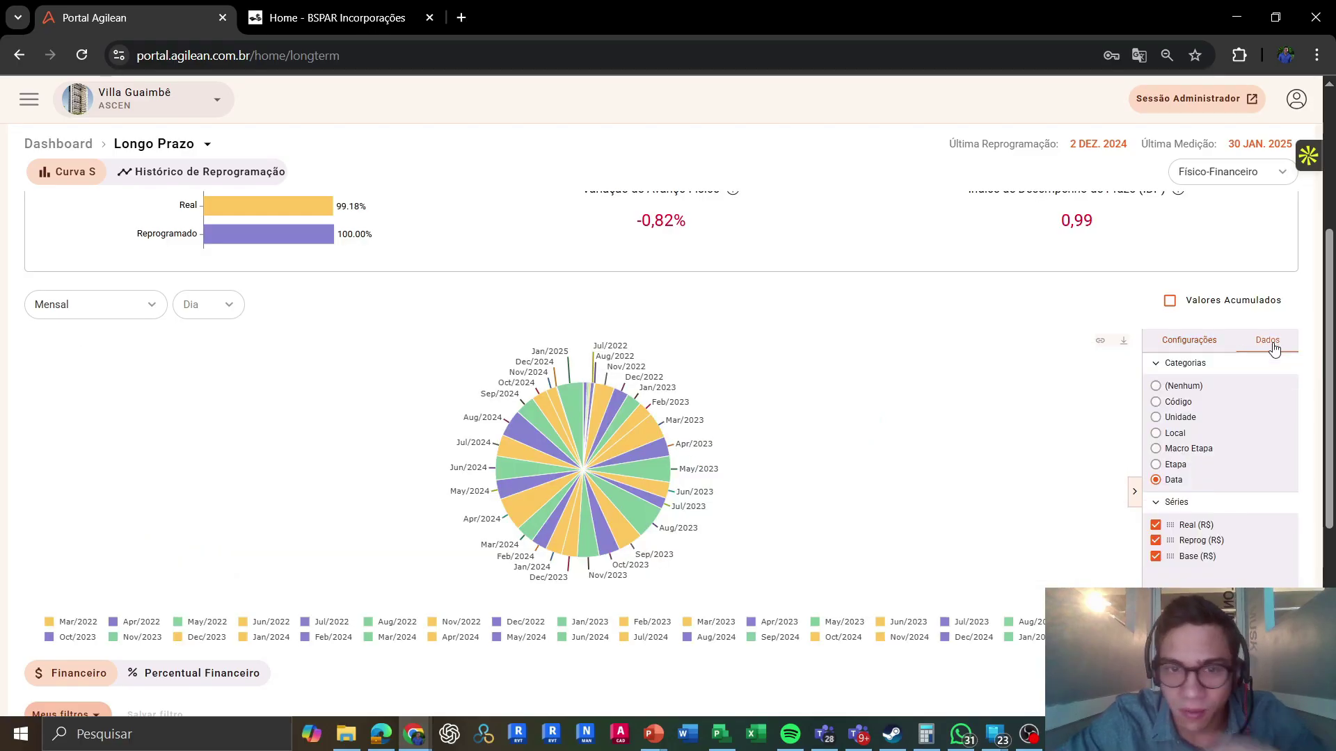
{"action": "left_click", "coordinate": [1171, 450]}
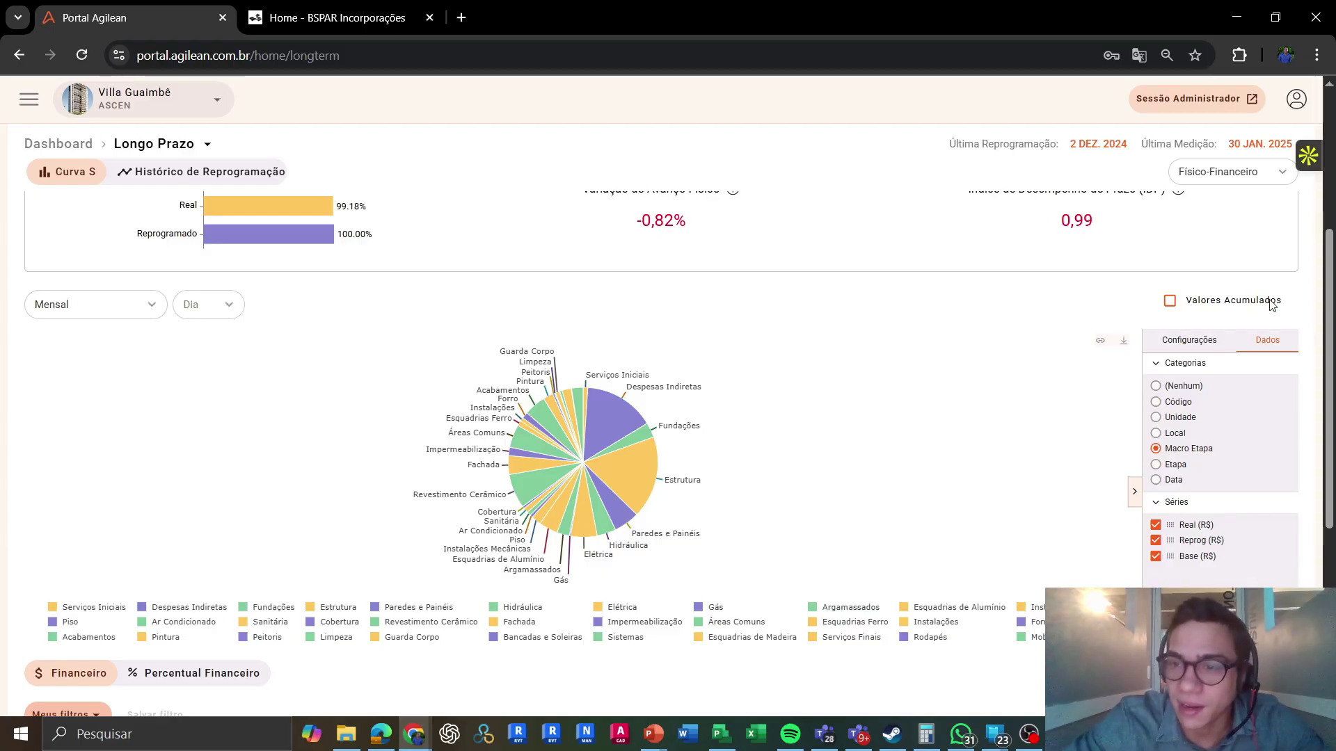
{"action": "left_click", "coordinate": [1183, 340]}
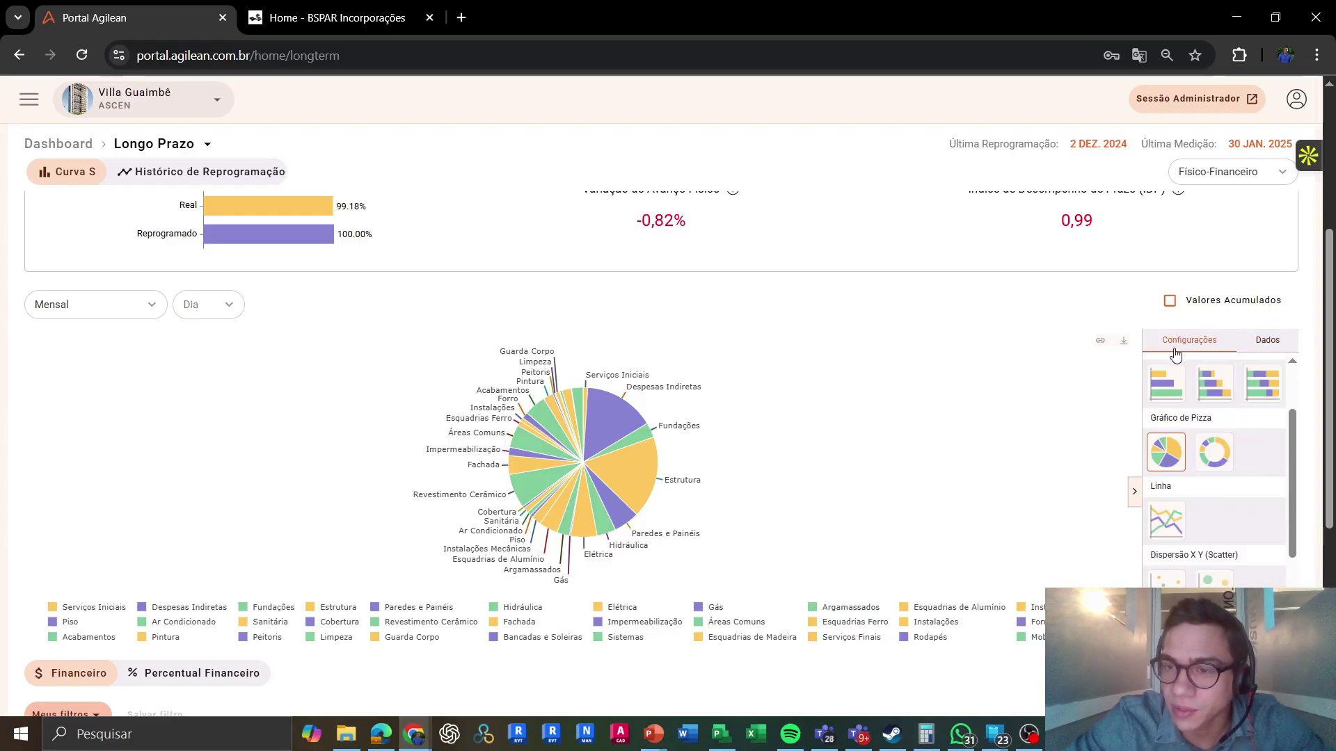
{"action": "scroll", "coordinate": [1171, 394], "scroll_direction": "up", "scroll_amount": 1}
{"action": "left_click", "coordinate": [1167, 404]}
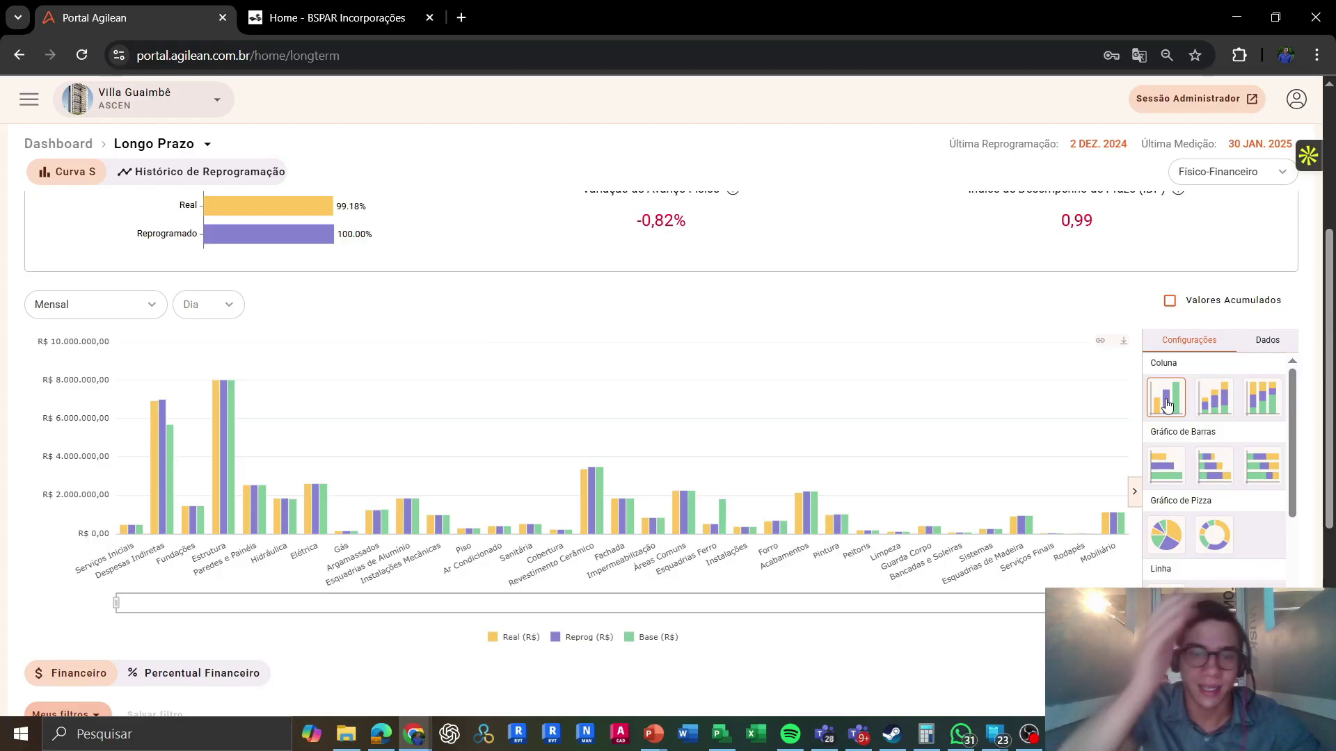
- Review the chart's category and series options, and compare the Real, Reprog and Base bars across the Macro Etapa categories
{"action": "scroll", "coordinate": [721, 440], "scroll_direction": "down", "scroll_amount": 2}
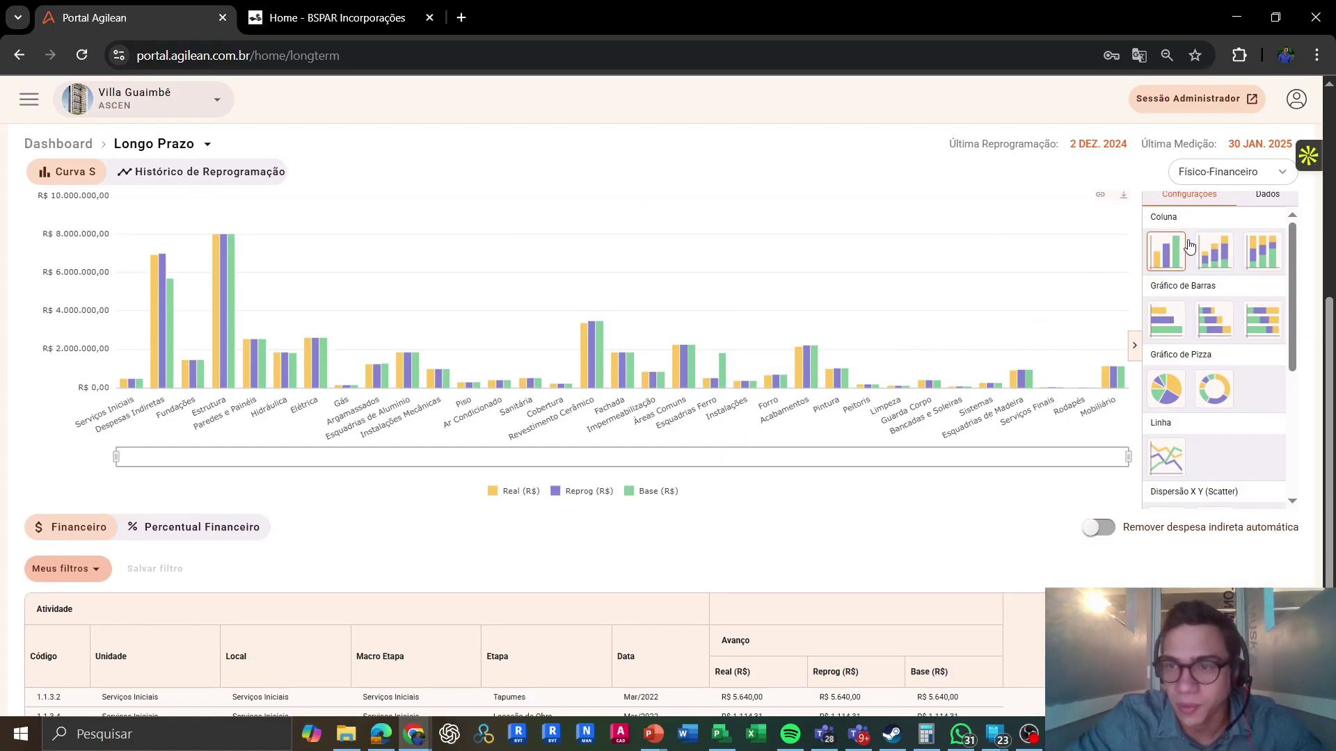
{"action": "left_click", "coordinate": [1276, 198]}
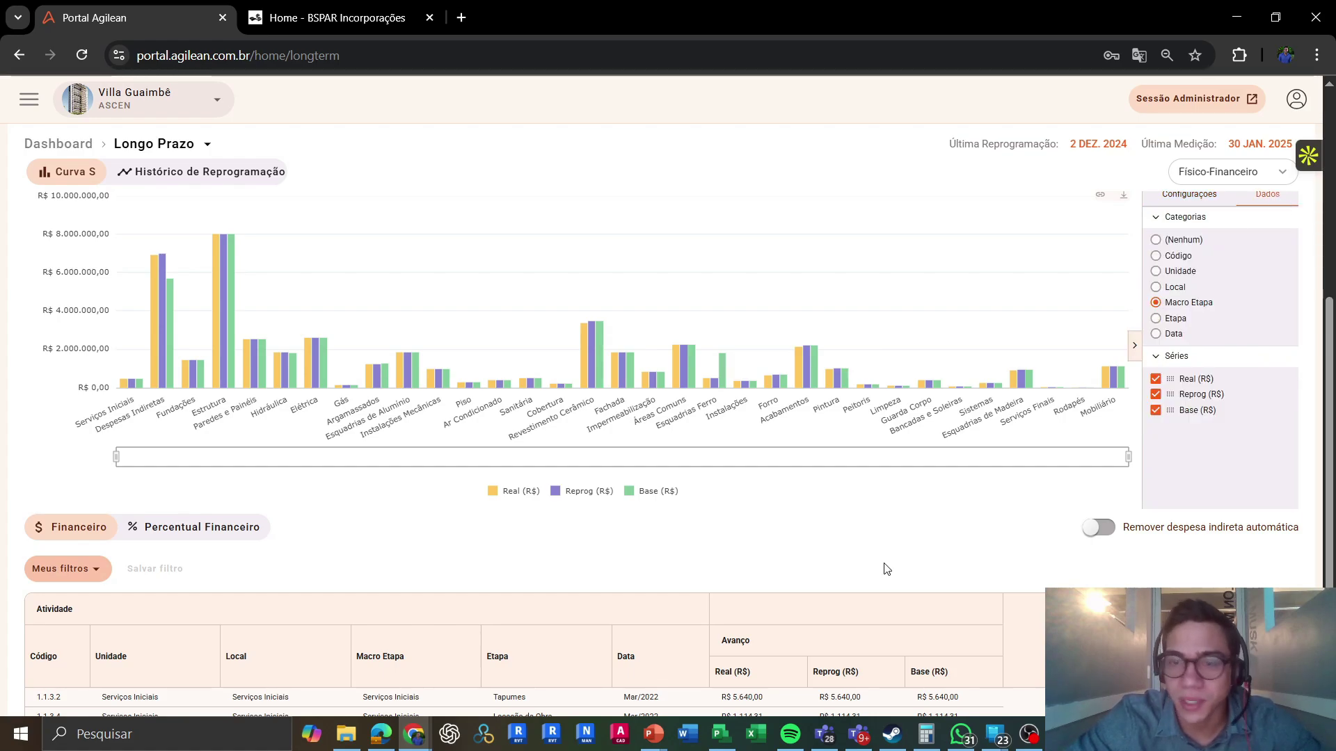
{"action": "scroll", "coordinate": [885, 568], "scroll_direction": "up", "scroll_amount": 1}
{"action": "mouse_move", "coordinate": [230, 317]}
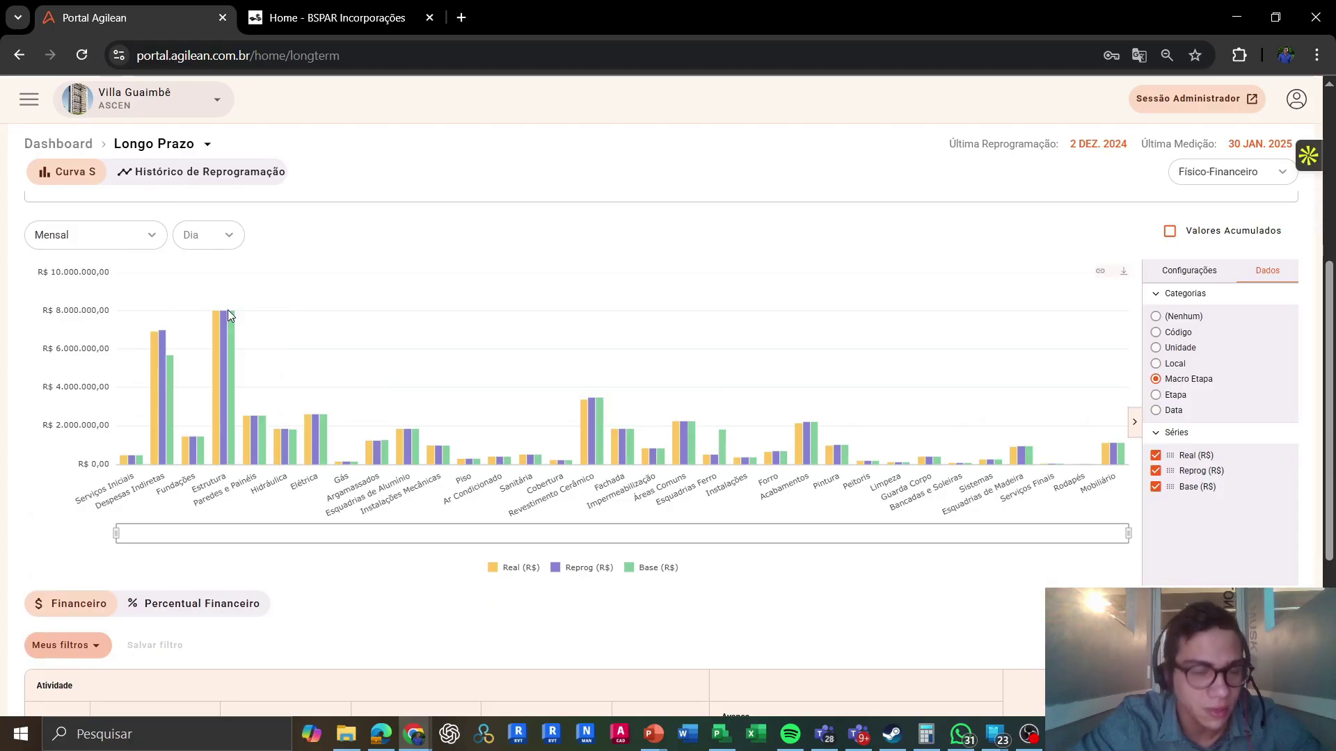
{"action": "mouse_move", "coordinate": [161, 363]}
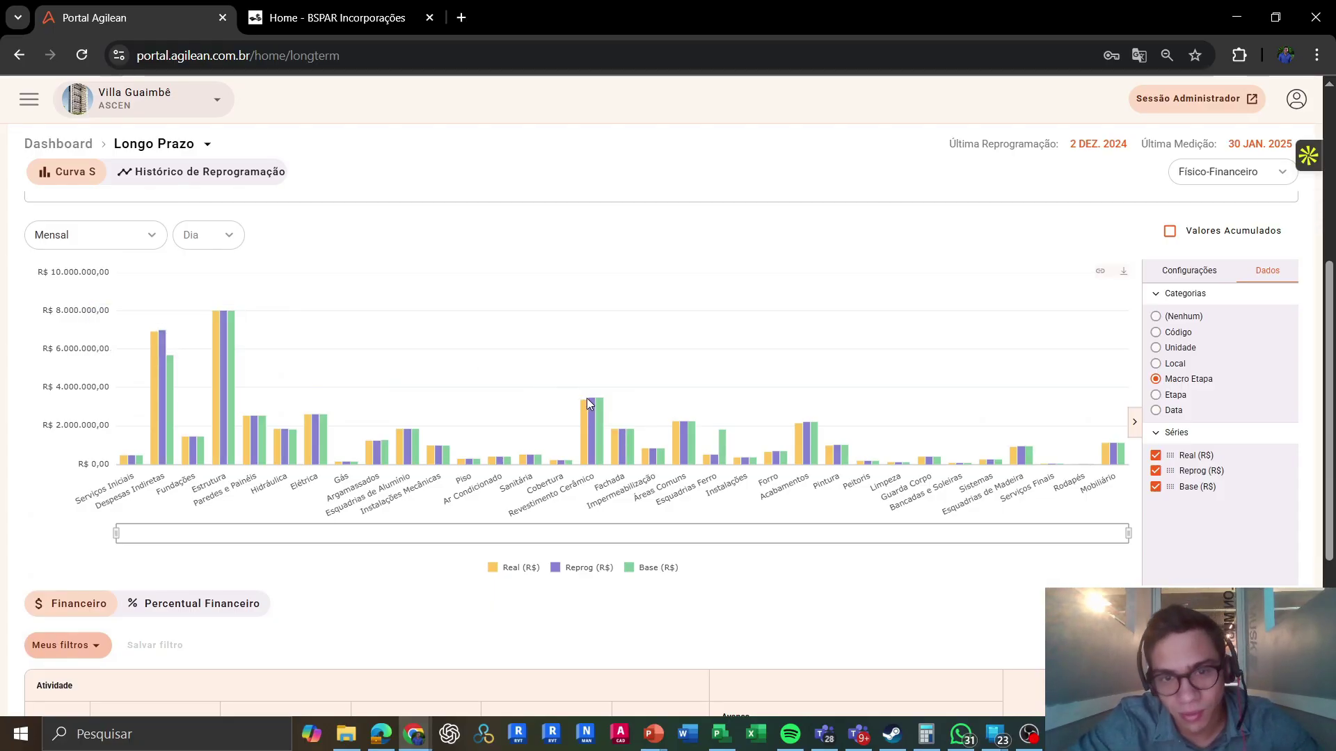
{"action": "mouse_move", "coordinate": [594, 409]}
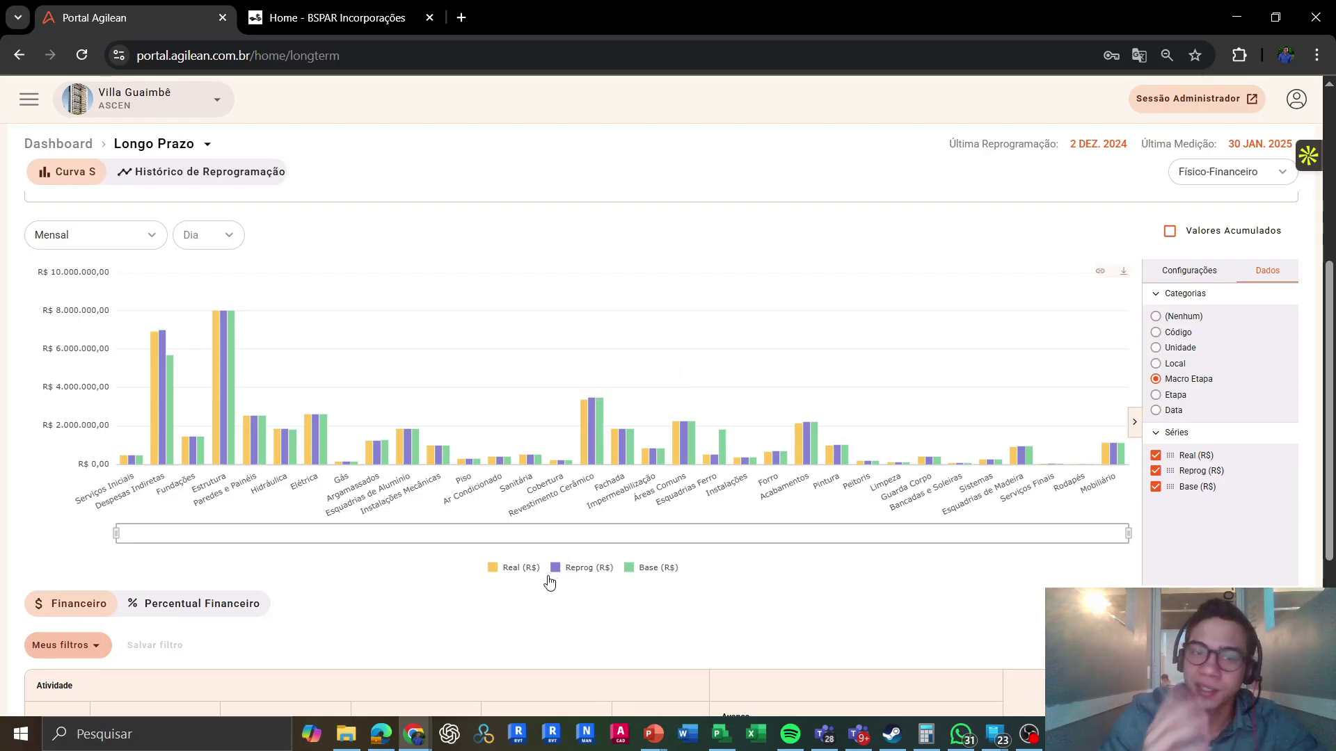
- Examine the activity table's Real, Reprog and Base financial progress by stage and month
{"action": "scroll", "coordinate": [550, 581], "scroll_direction": "down", "scroll_amount": 4}
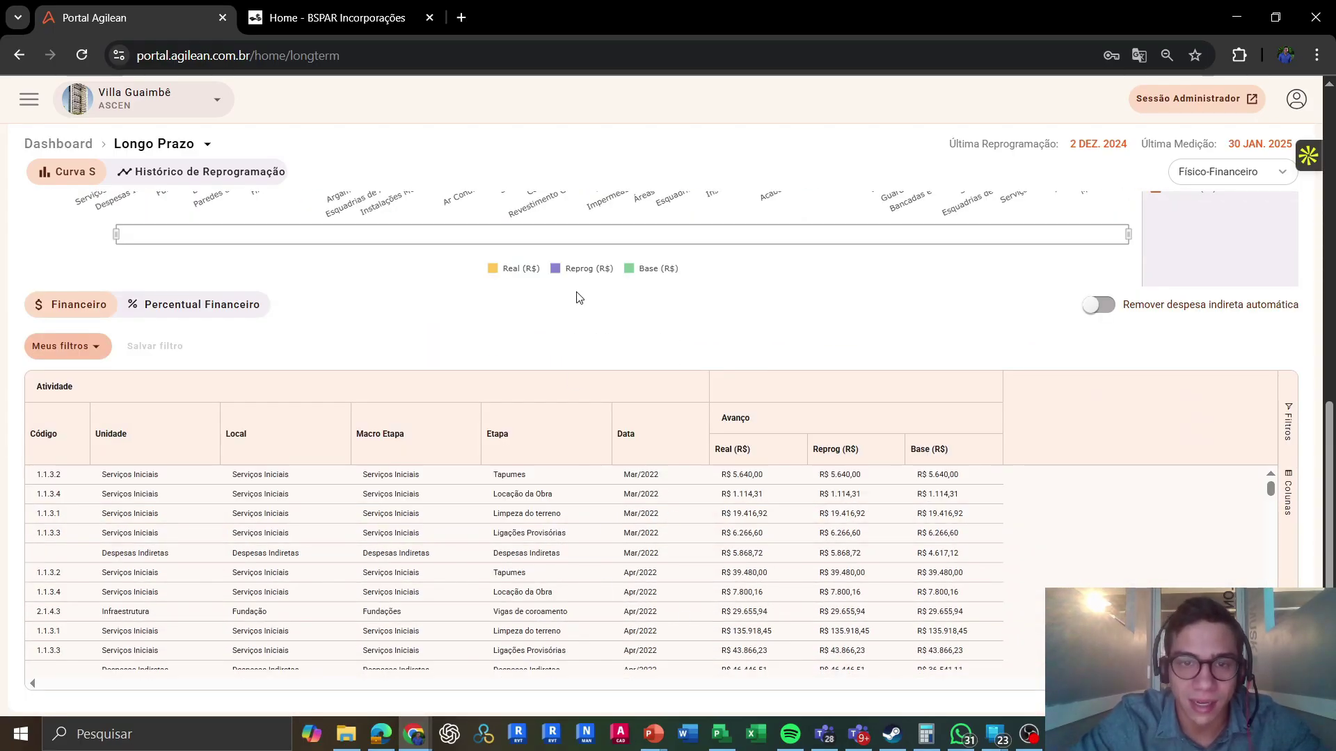
{"action": "scroll", "coordinate": [576, 298], "scroll_direction": "up", "scroll_amount": 5}
{"action": "scroll", "coordinate": [576, 298], "scroll_direction": "down", "scroll_amount": 5}
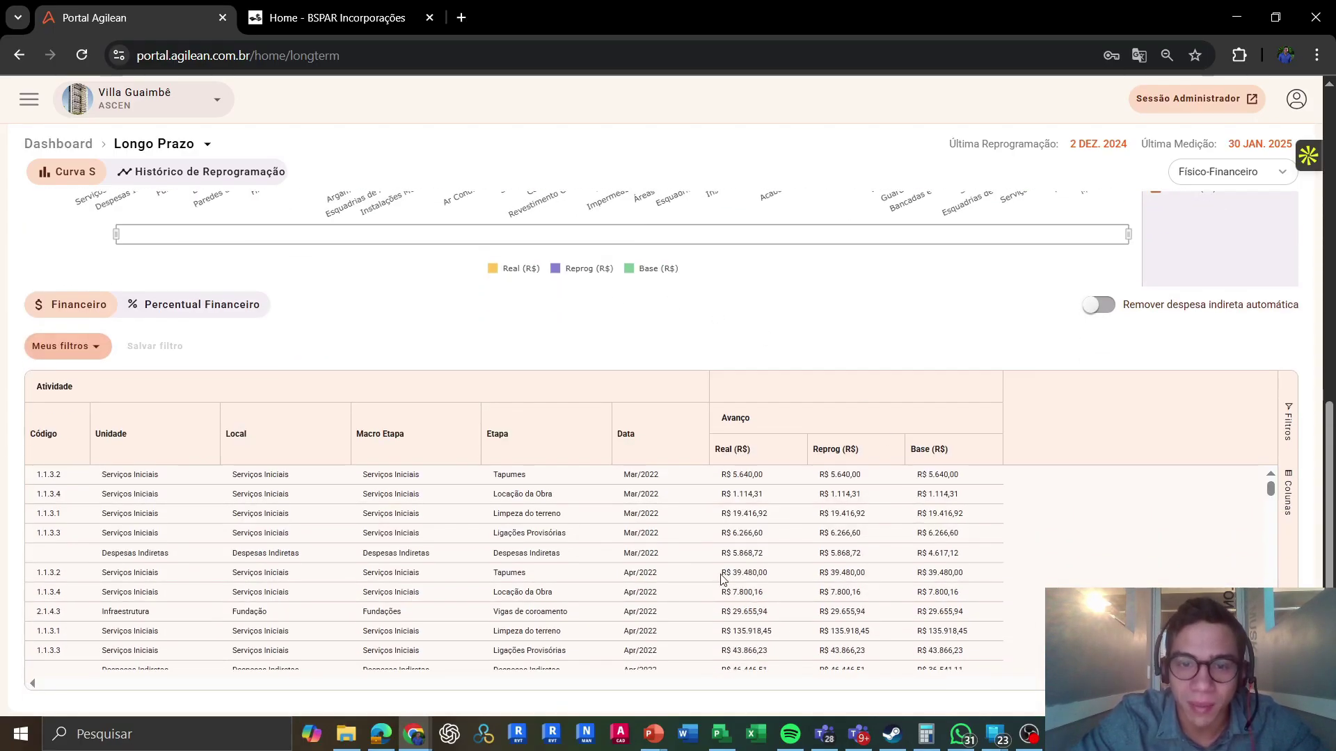
{"action": "scroll", "coordinate": [643, 610], "scroll_direction": "down", "scroll_amount": 4}
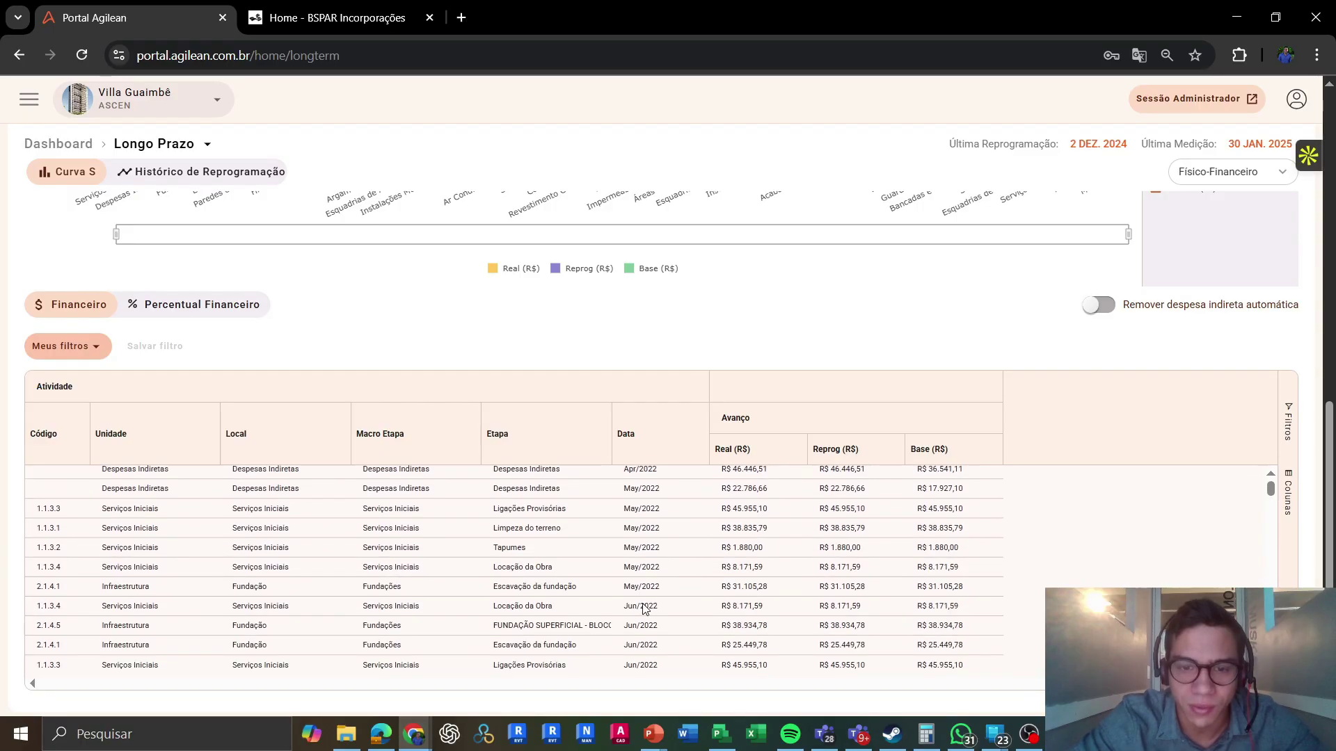
{"action": "scroll", "coordinate": [644, 610], "scroll_direction": "up", "scroll_amount": 4}
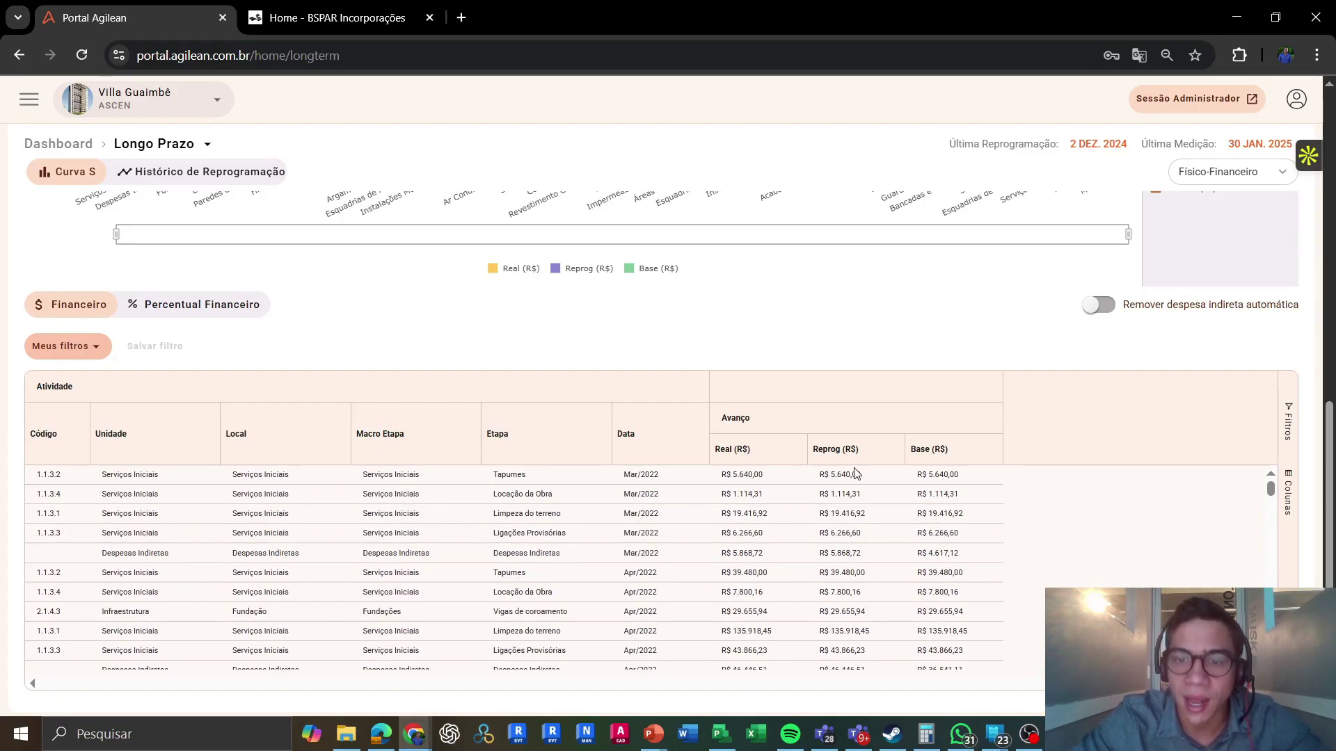
- Switch the long-term dashboard from Físico-Financeiro to Físico and review the table's Contribuição and Avanço columns
{"action": "scroll", "coordinate": [910, 351], "scroll_direction": "up", "scroll_amount": 5}
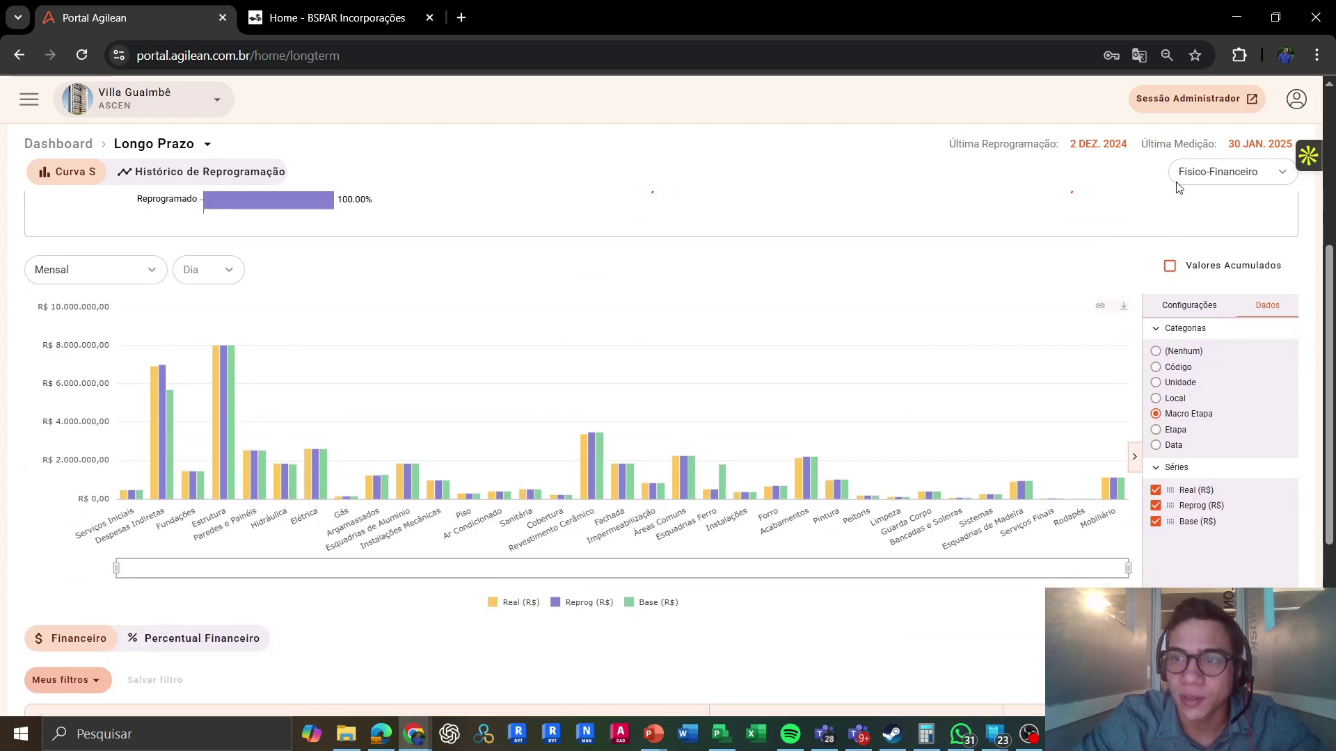
{"action": "left_click", "coordinate": [1209, 172]}
{"action": "left_click", "coordinate": [1198, 209]}
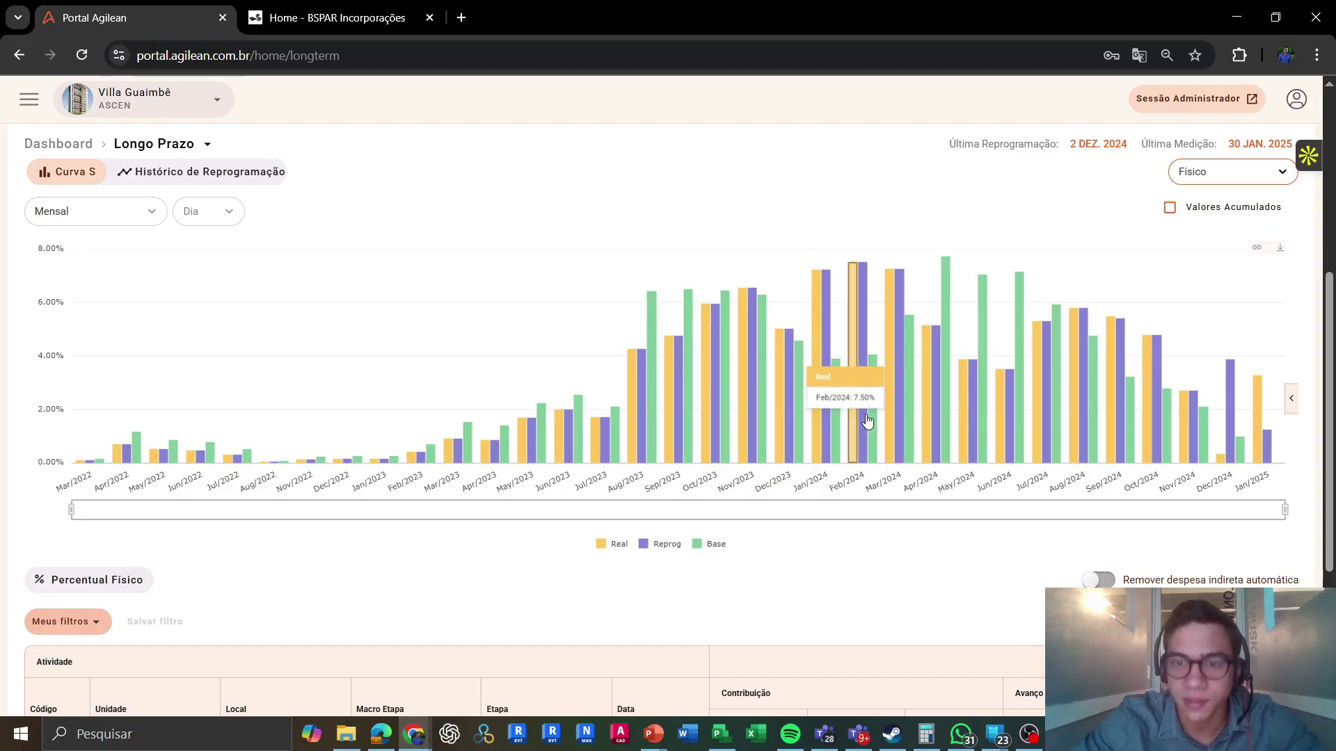
{"action": "scroll", "coordinate": [904, 414], "scroll_direction": "down", "scroll_amount": 4}
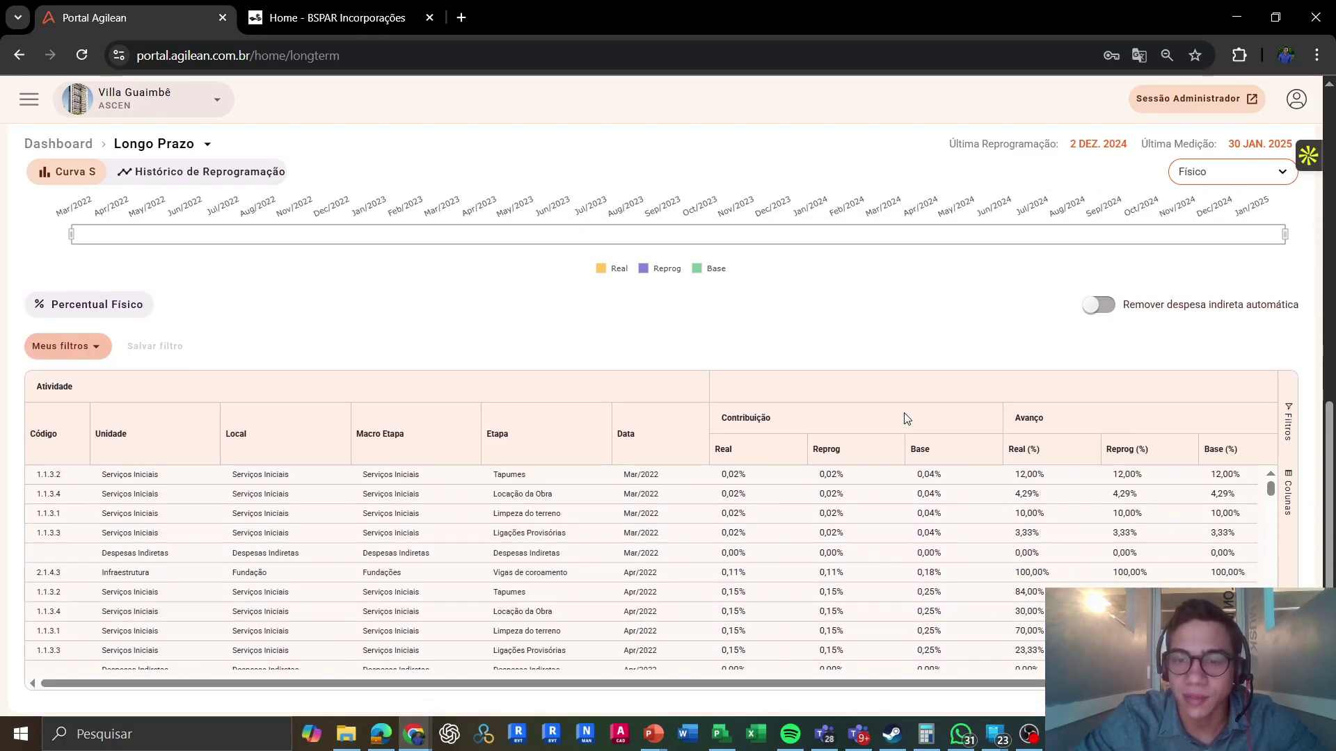
{"action": "left_click_drag", "start_coordinate": [916, 689], "coordinate": [1039, 681]}
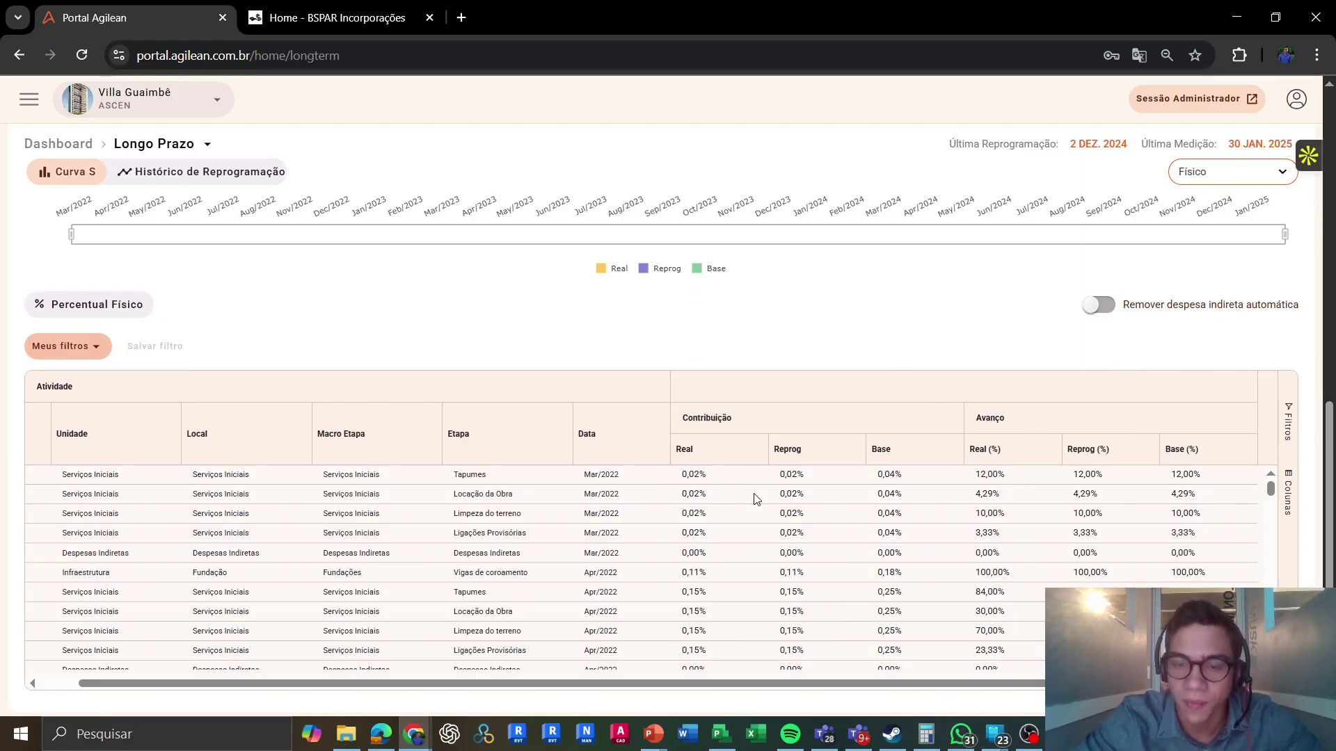
{"action": "scroll", "coordinate": [705, 591], "scroll_direction": "up", "scroll_amount": 4}
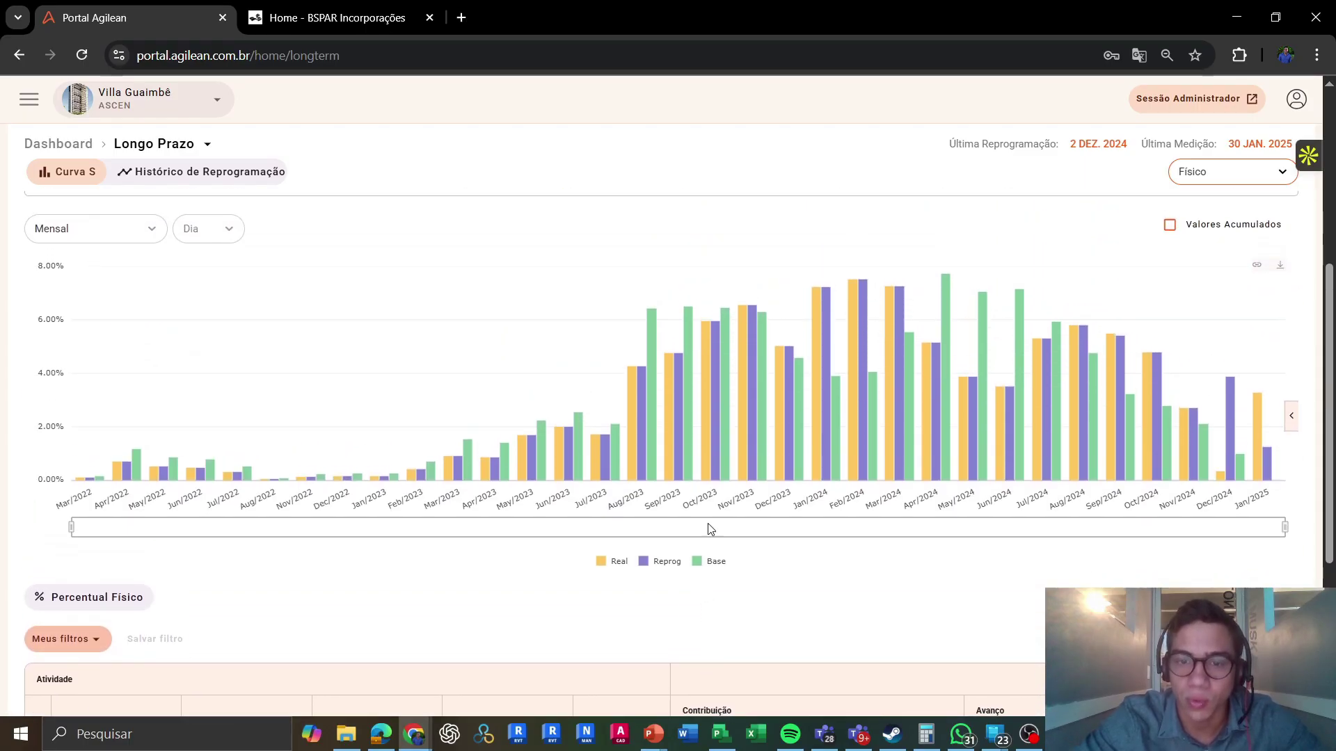
- Filter the physical chart and table to Oct/2023 and examine that month's activities and contributions
{"action": "left_click", "coordinate": [731, 426]}
{"action": "scroll", "coordinate": [730, 426], "scroll_direction": "down", "scroll_amount": 4}
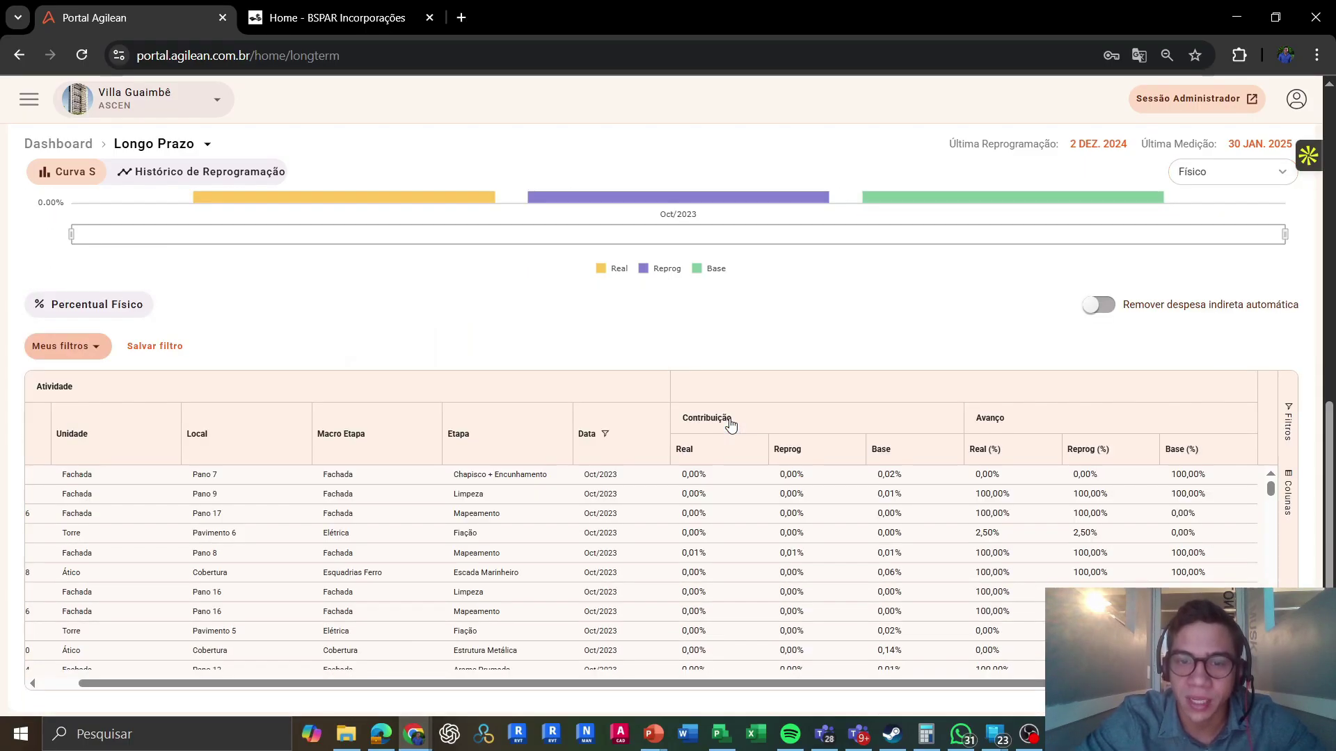
{"action": "scroll", "coordinate": [691, 591], "scroll_direction": "down", "scroll_amount": 3}
{"action": "scroll", "coordinate": [692, 591], "scroll_direction": "down", "scroll_amount": 5}
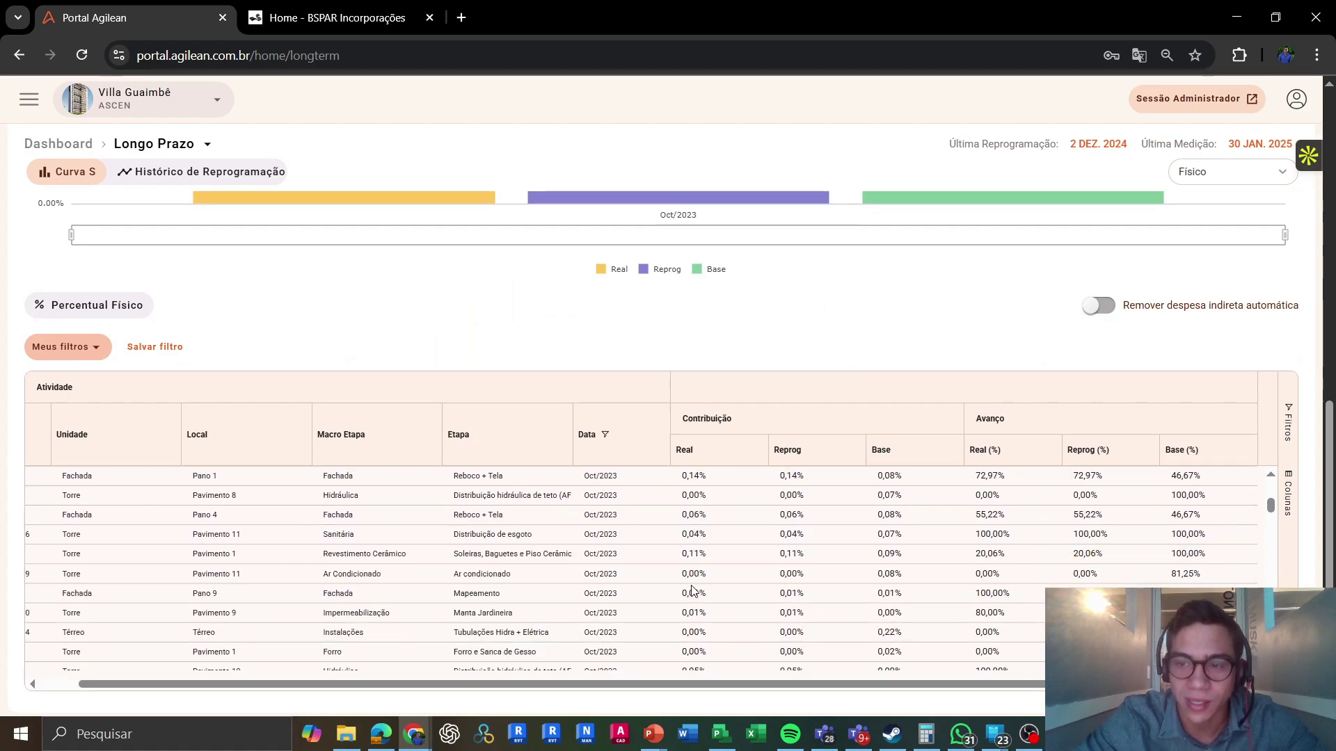
{"action": "scroll", "coordinate": [691, 590], "scroll_direction": "up", "scroll_amount": 6}
{"action": "scroll", "coordinate": [1030, 509], "scroll_direction": "up", "scroll_amount": 2}
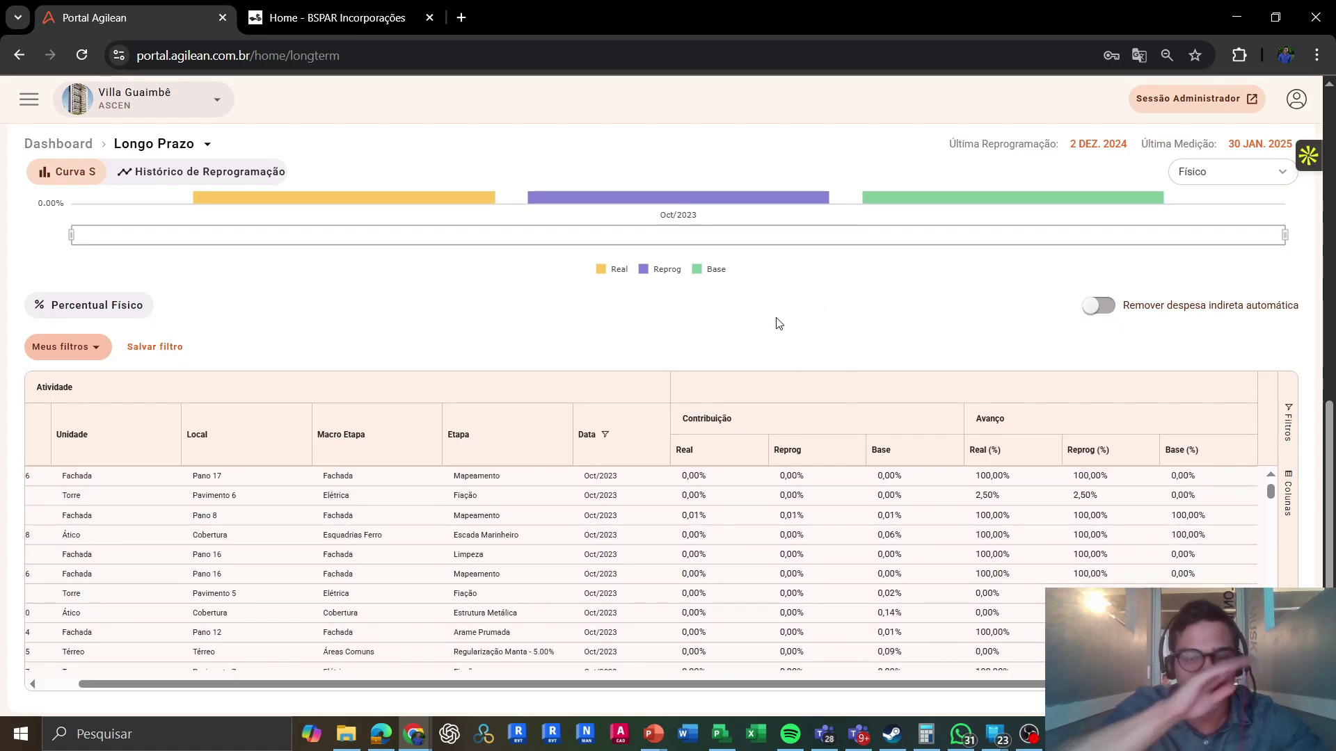
{"action": "scroll", "coordinate": [751, 438], "scroll_direction": "up", "scroll_amount": 5}
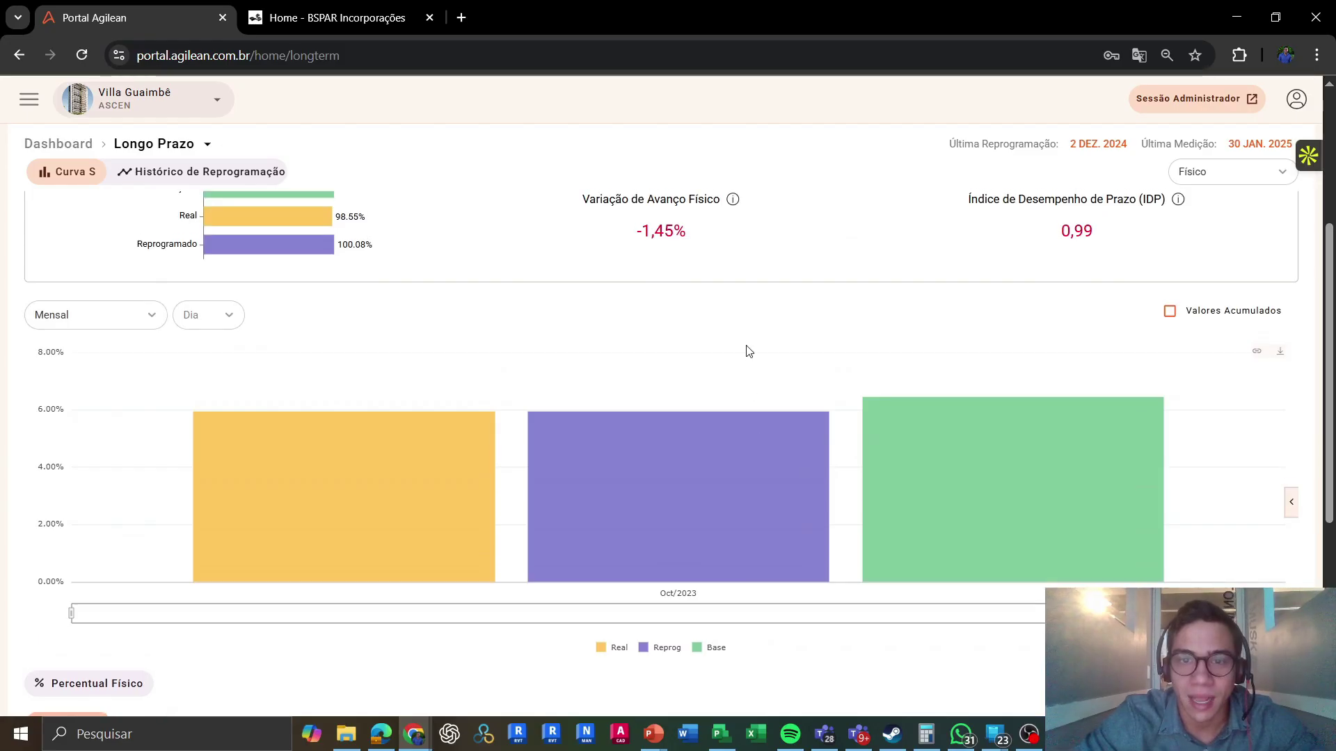
- Open the Curto Prazo dashboard and apply a custom period from 2 to 31 December 2024
{"action": "left_click", "coordinate": [28, 102]}
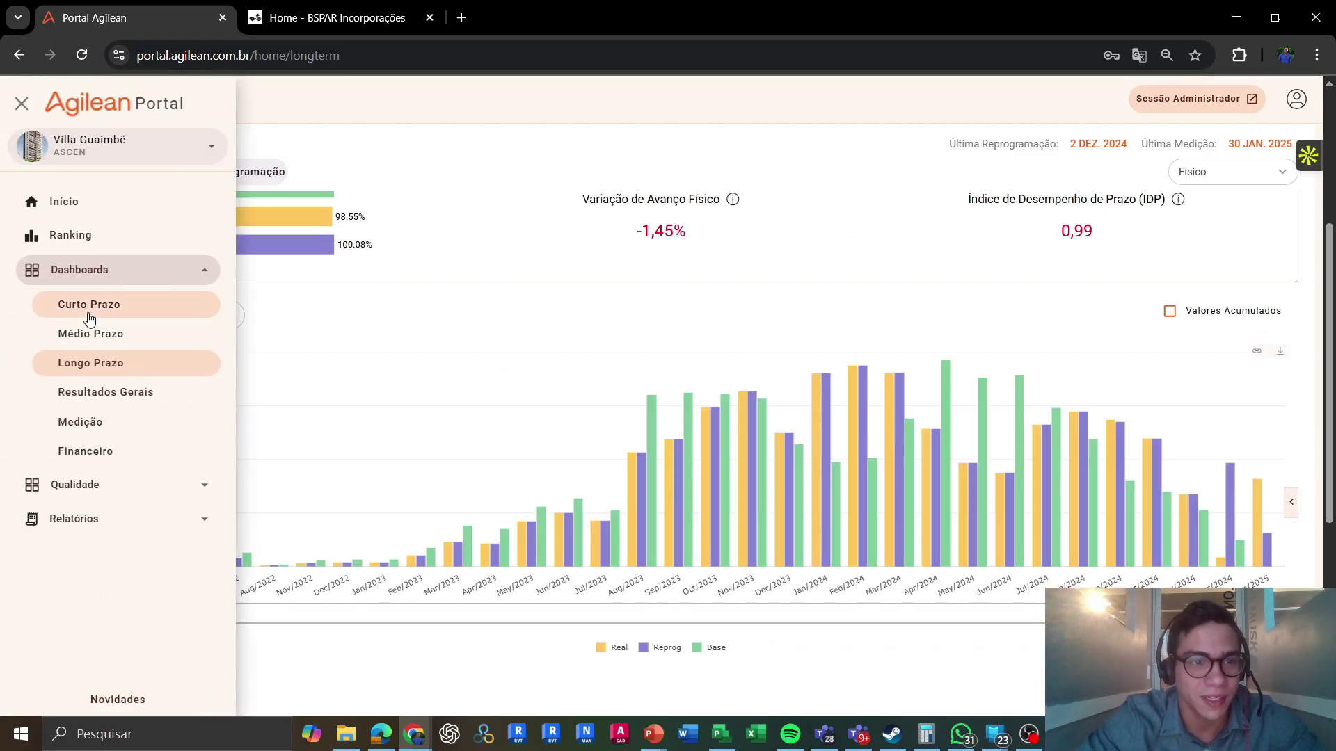
{"action": "left_click", "coordinate": [87, 313]}
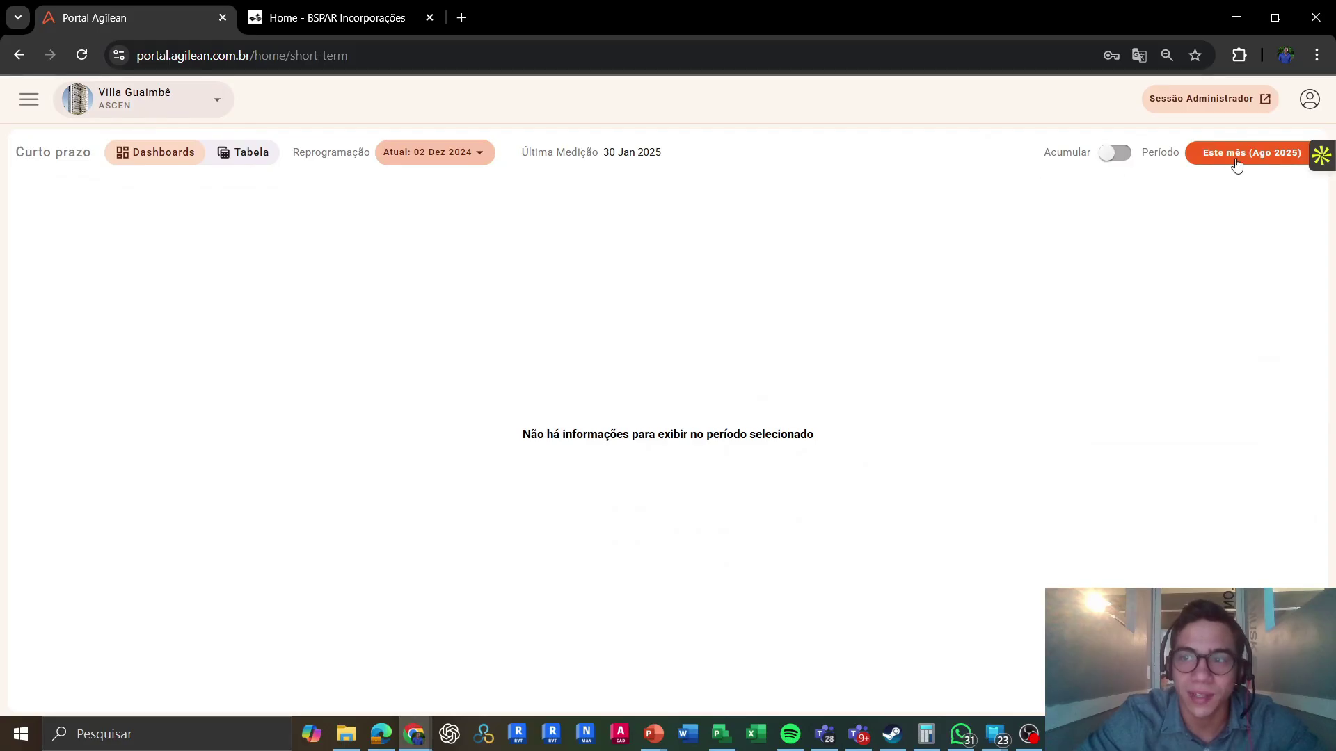
{"action": "left_click", "coordinate": [1237, 159]}
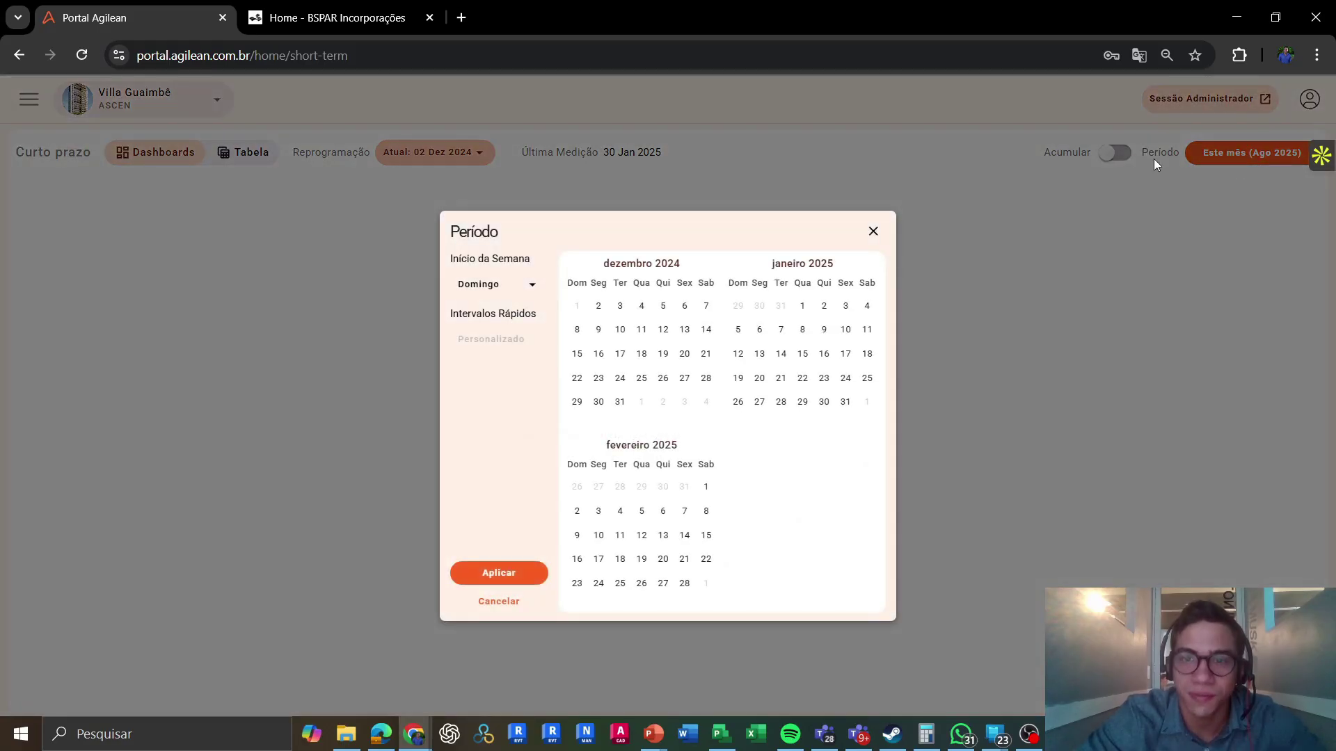
{"action": "left_click", "coordinate": [599, 311]}
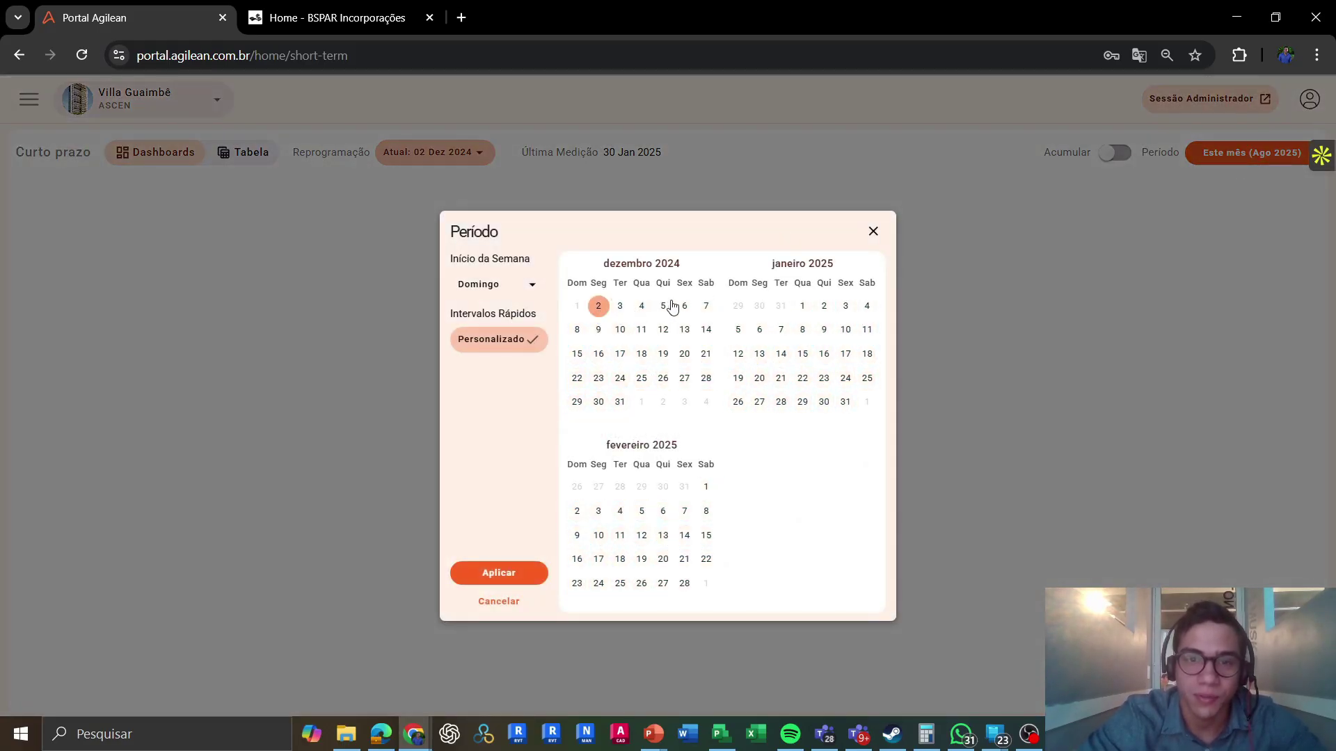
{"action": "left_click", "coordinate": [684, 306]}
{"action": "left_click", "coordinate": [686, 332]}
{"action": "left_click", "coordinate": [684, 355]}
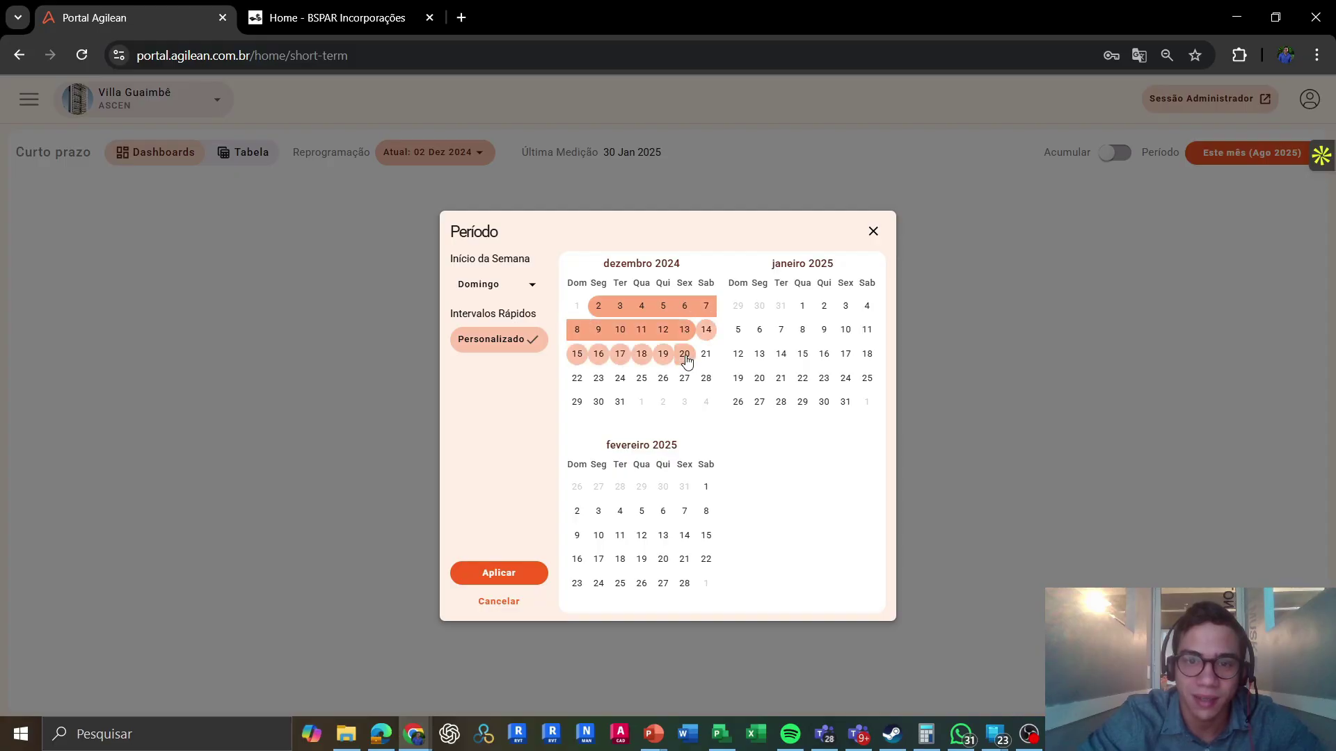
{"action": "left_click", "coordinate": [618, 410]}
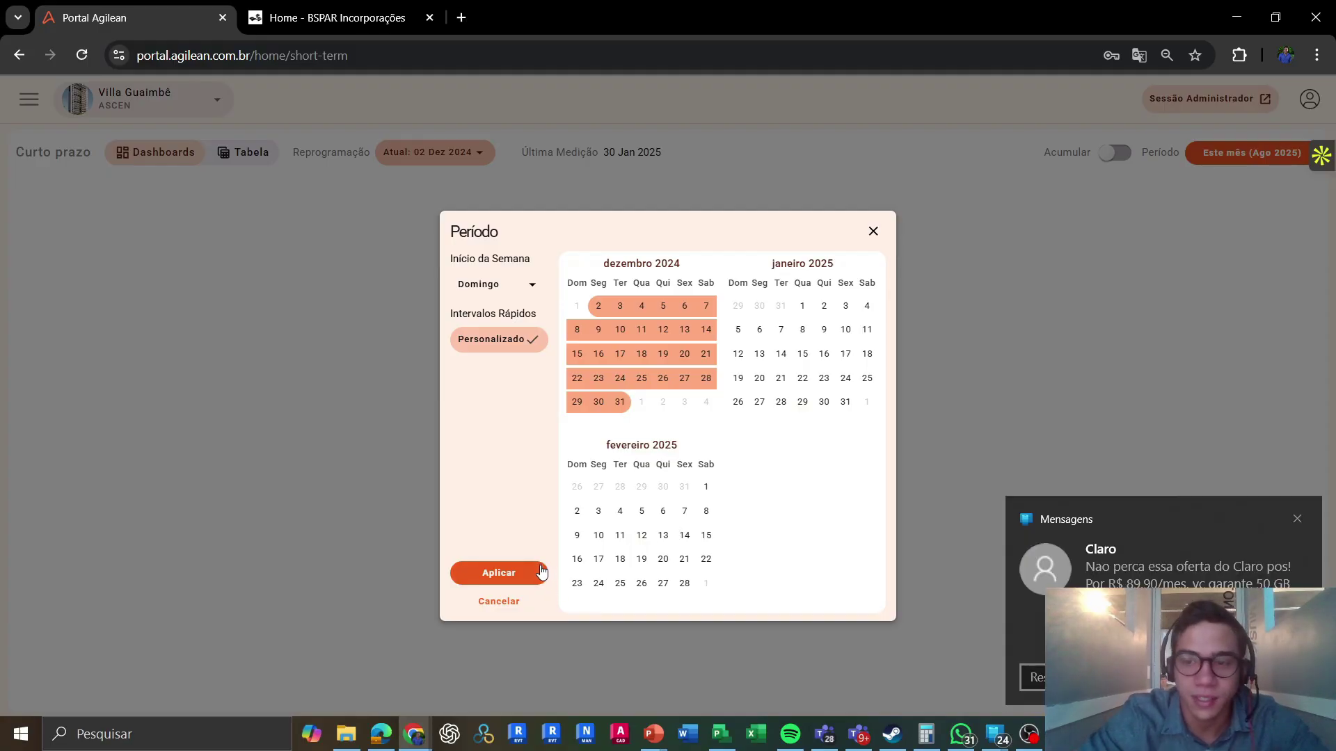
{"action": "left_click", "coordinate": [541, 572]}
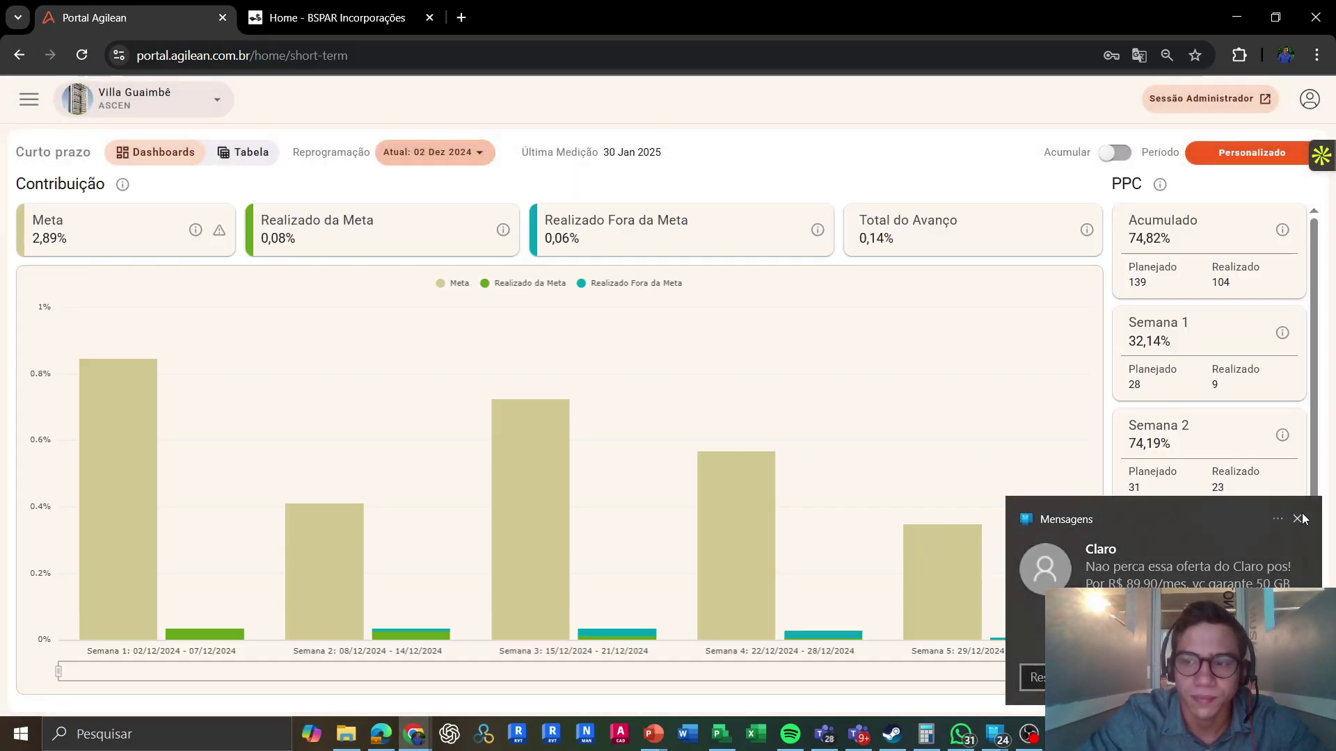
- Dismiss the message notification and review the Meta contribution with the accumulated and weekly PPC figures
{"action": "left_click", "coordinate": [1297, 520]}
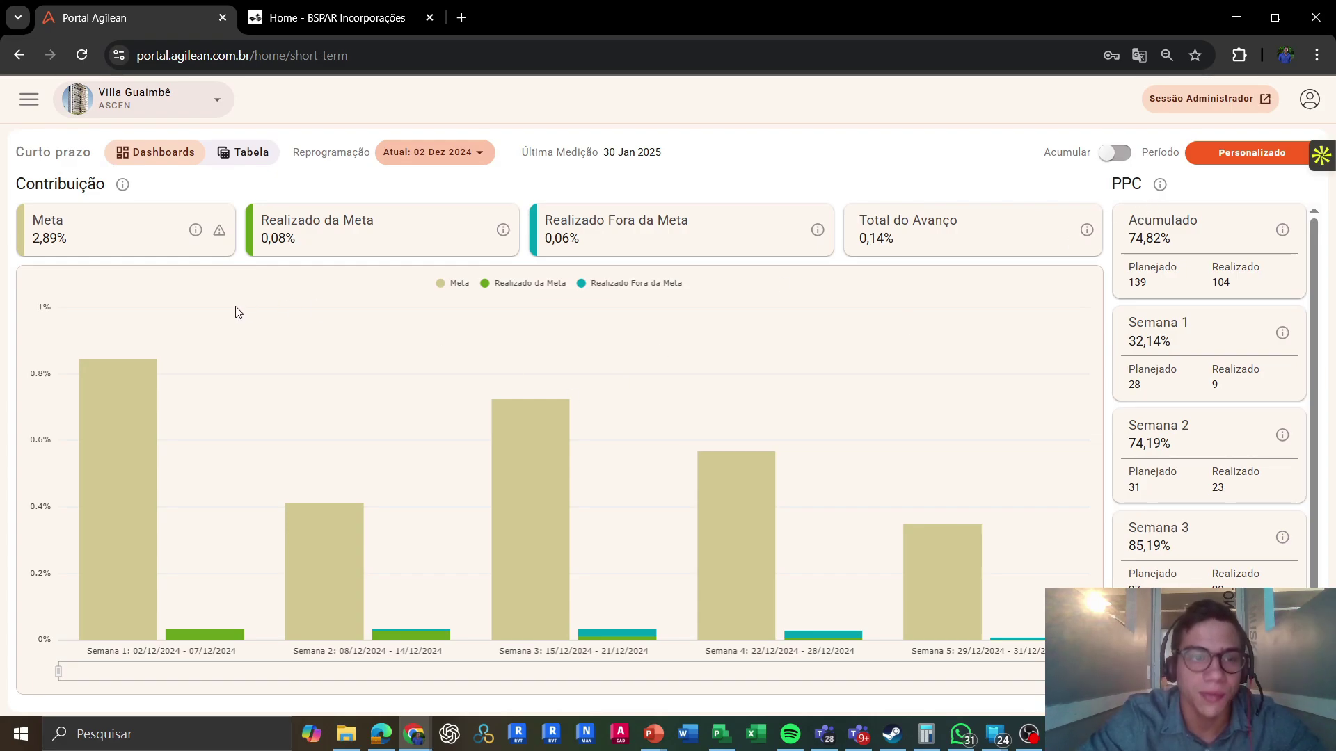
{"action": "left_click_drag", "start_coordinate": [66, 237], "coordinate": [25, 242]}
{"action": "left_click_drag", "start_coordinate": [1177, 239], "coordinate": [1112, 234]}
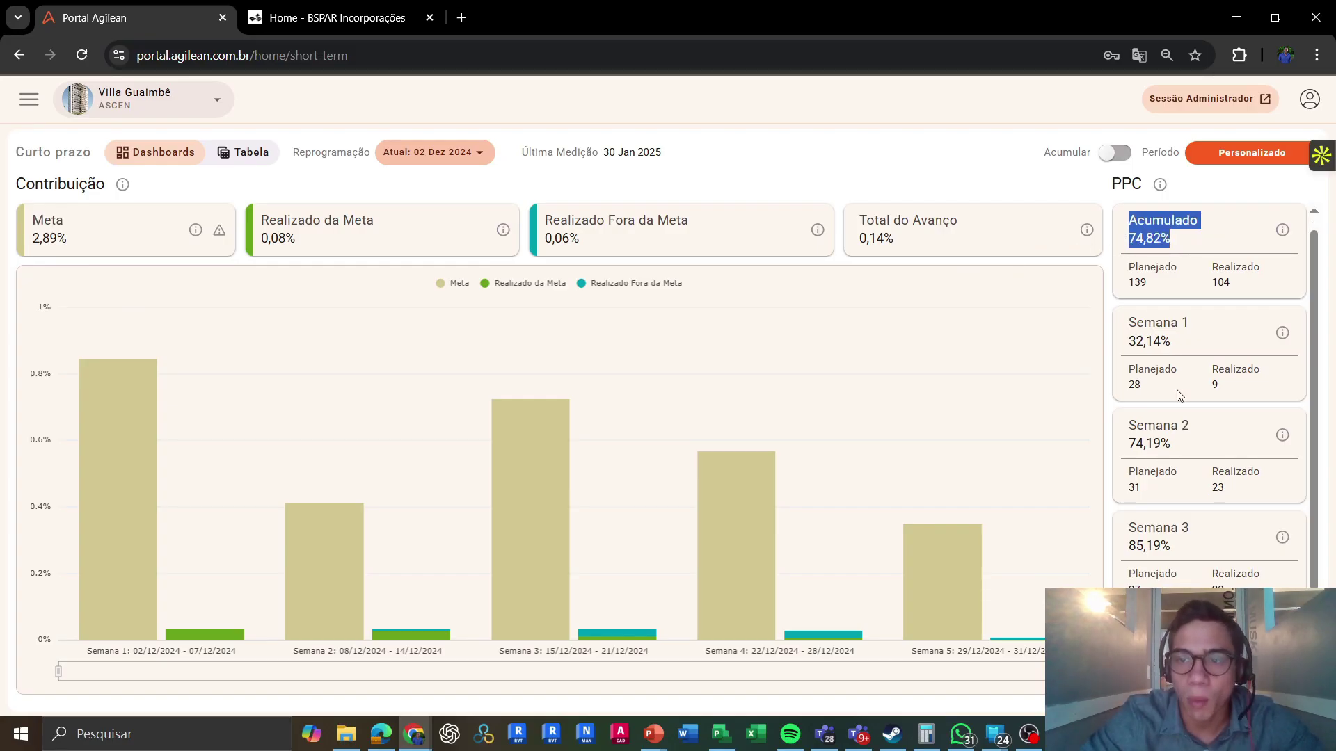
{"action": "scroll", "coordinate": [1178, 395], "scroll_direction": "down", "scroll_amount": 2}
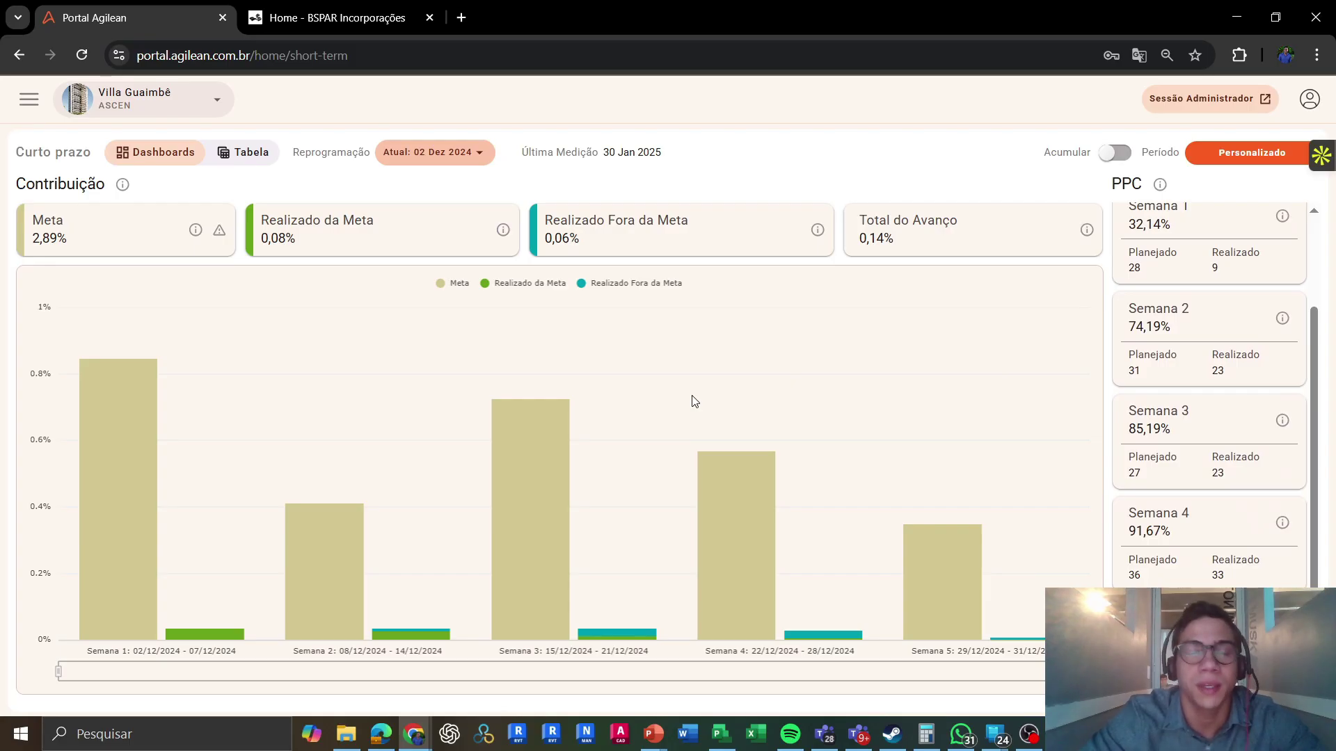
- Compare the weekly Meta bars with the Realizado da Meta and Realizado Fora da Meta contributions
{"action": "mouse_move", "coordinate": [108, 453]}
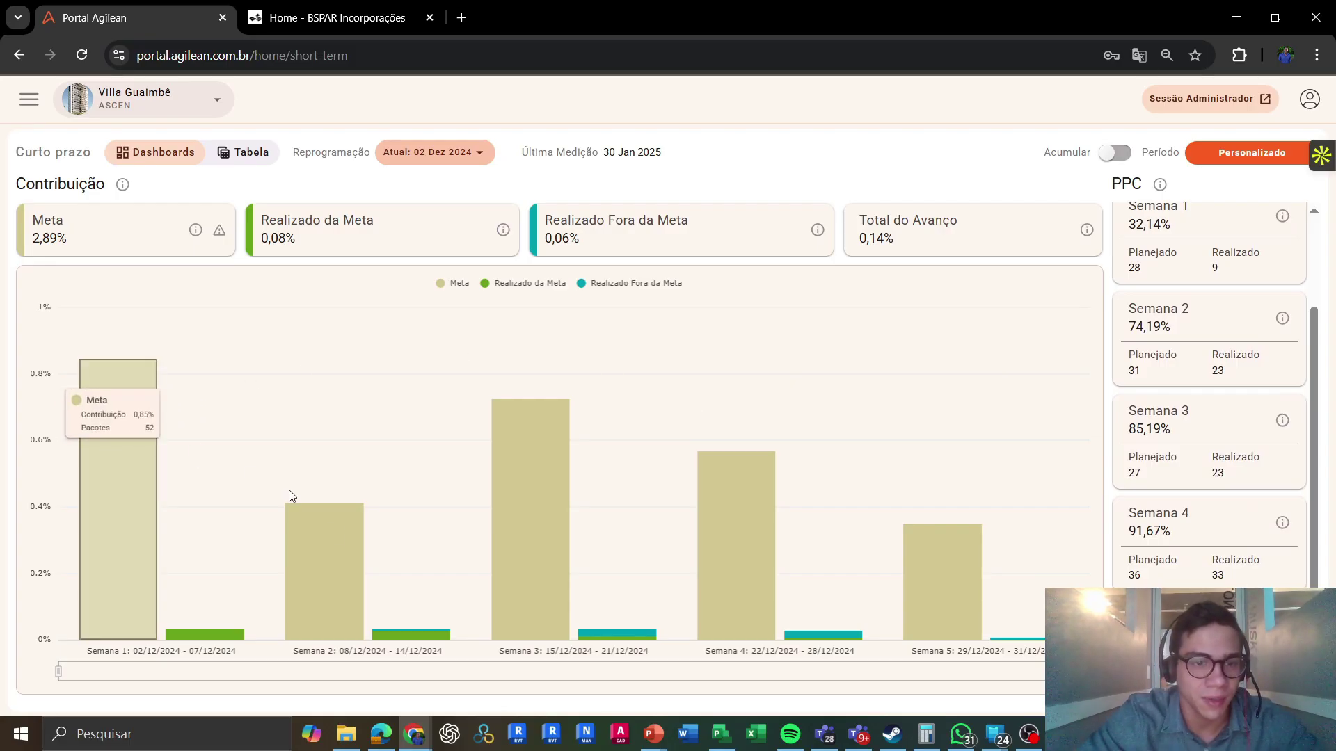
{"action": "mouse_move", "coordinate": [759, 523]}
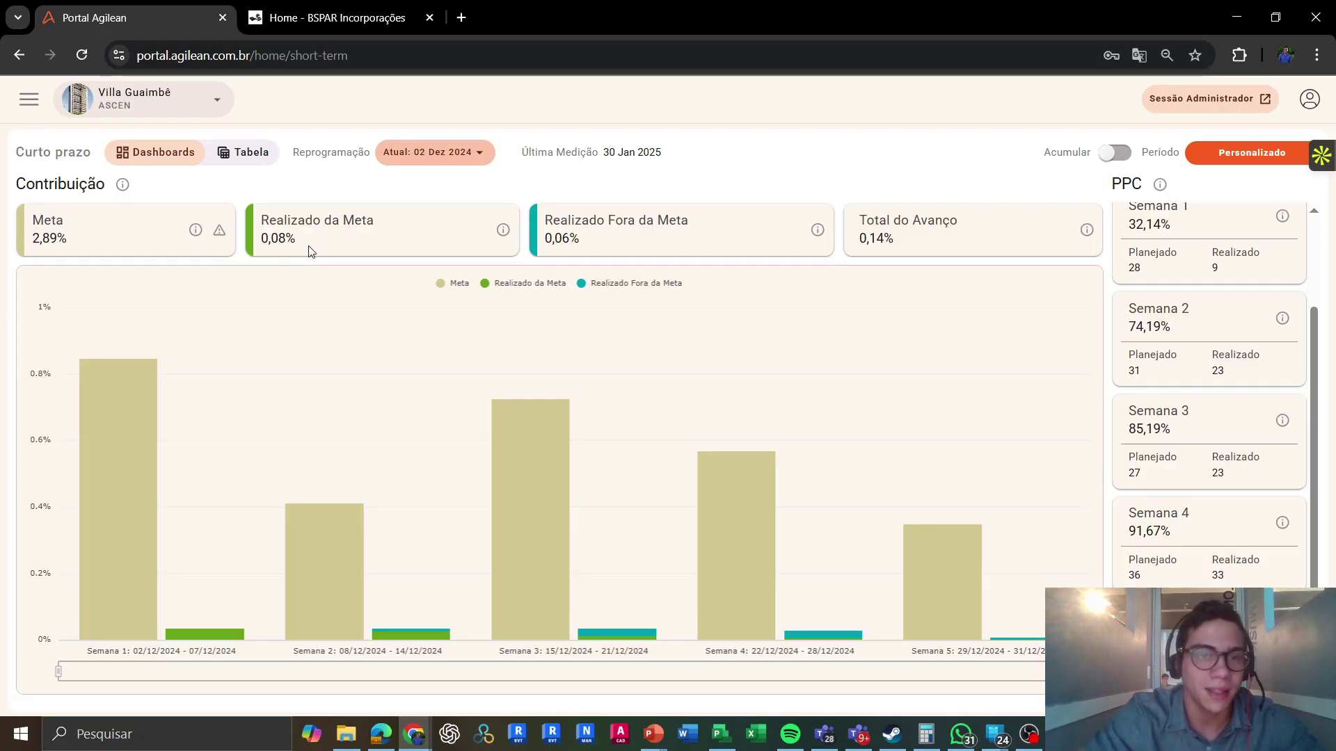
{"action": "left_click_drag", "start_coordinate": [300, 240], "coordinate": [257, 239]}
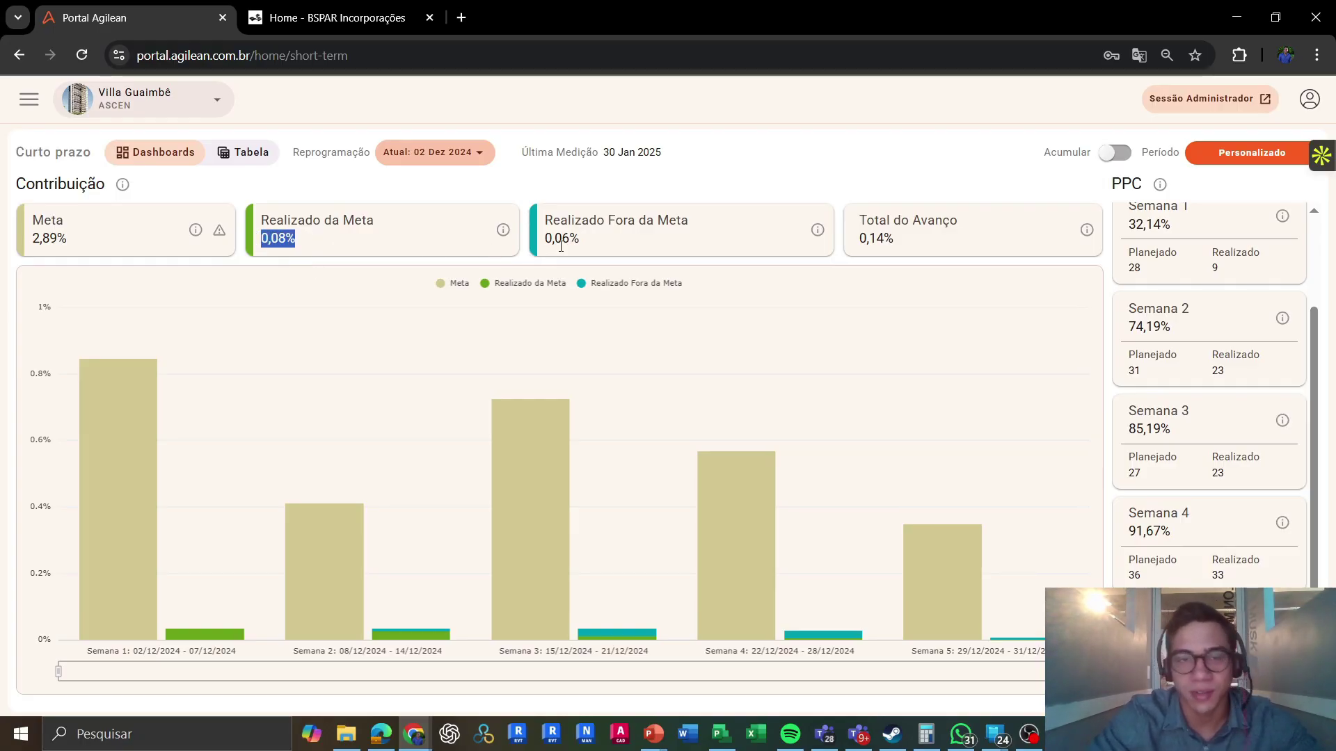
{"action": "left_click_drag", "start_coordinate": [570, 239], "coordinate": [543, 239]}
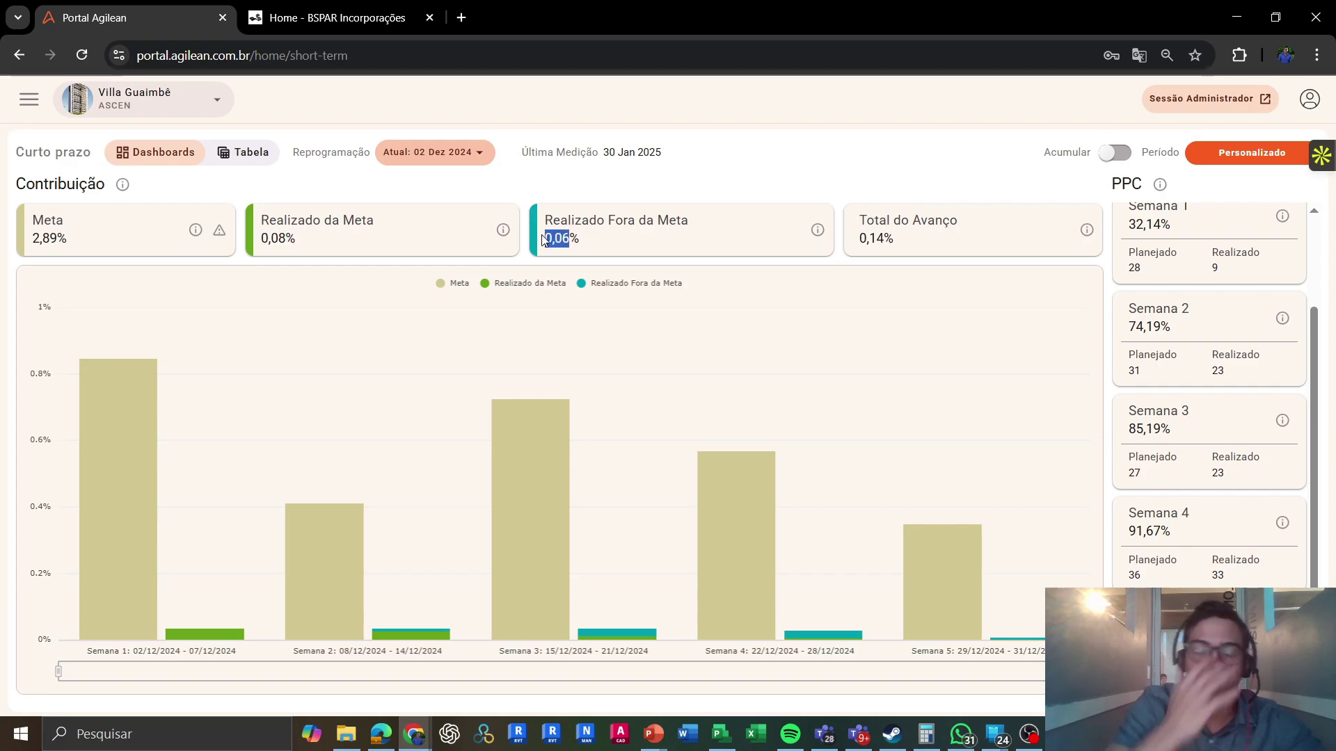
{"action": "left_click", "coordinate": [603, 246]}
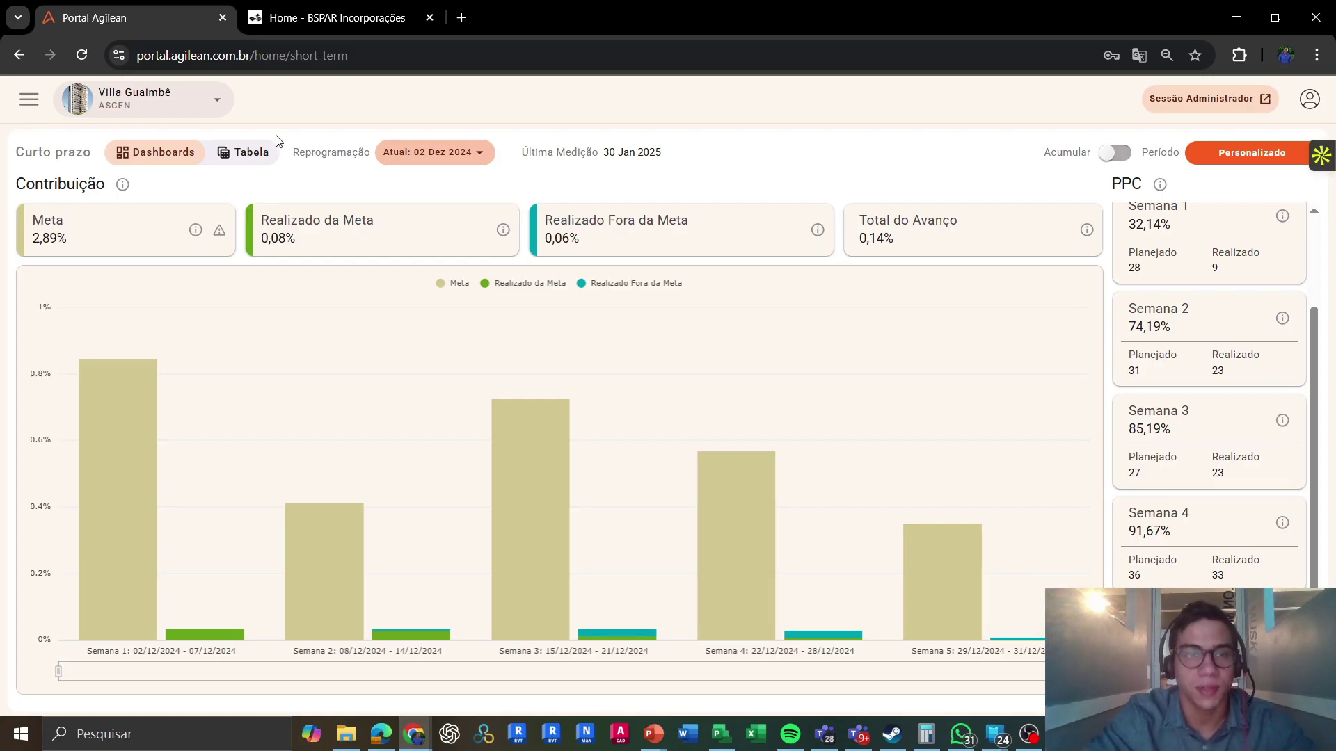
- Show the short-term data as a table and examine its activity, period, and planned and real contribution columns
{"action": "left_click", "coordinate": [248, 159]}
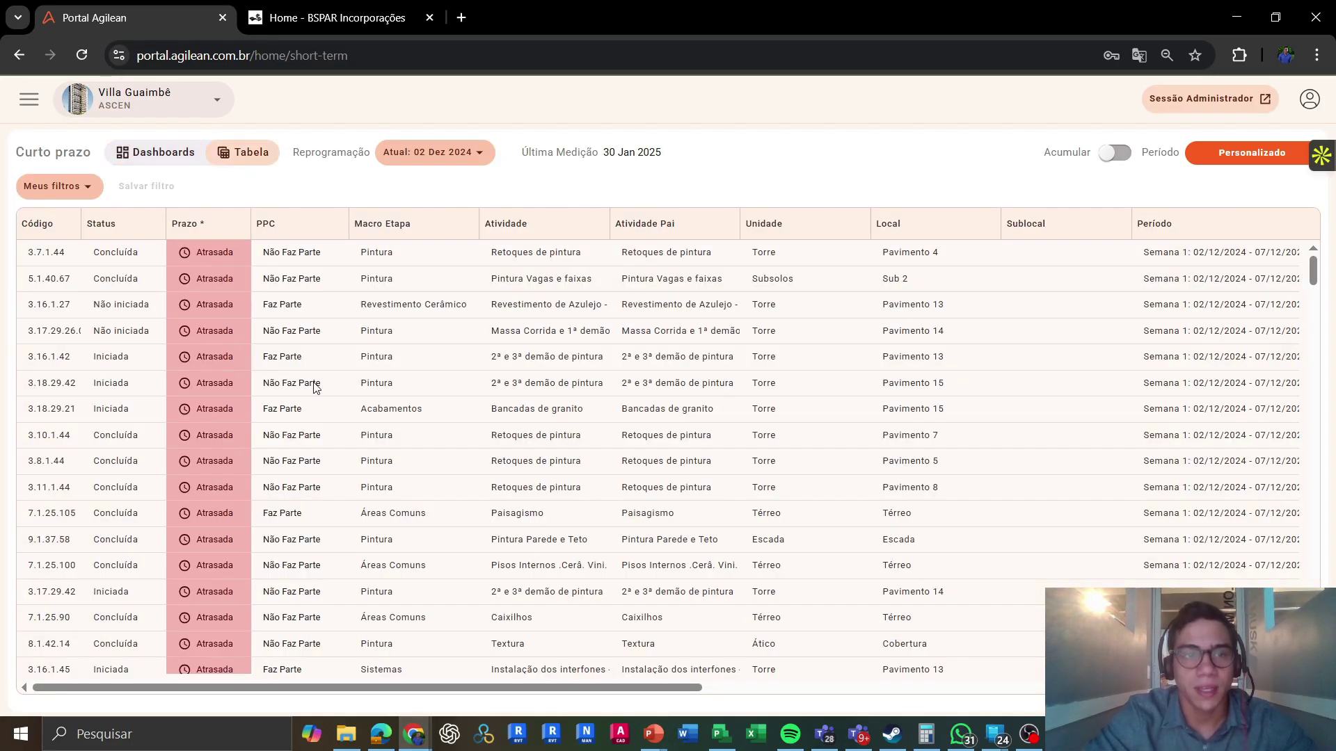
{"action": "scroll", "coordinate": [346, 452], "scroll_direction": "right", "scroll_amount": 2}
{"action": "scroll", "coordinate": [346, 452], "scroll_direction": "right", "scroll_amount": 6}
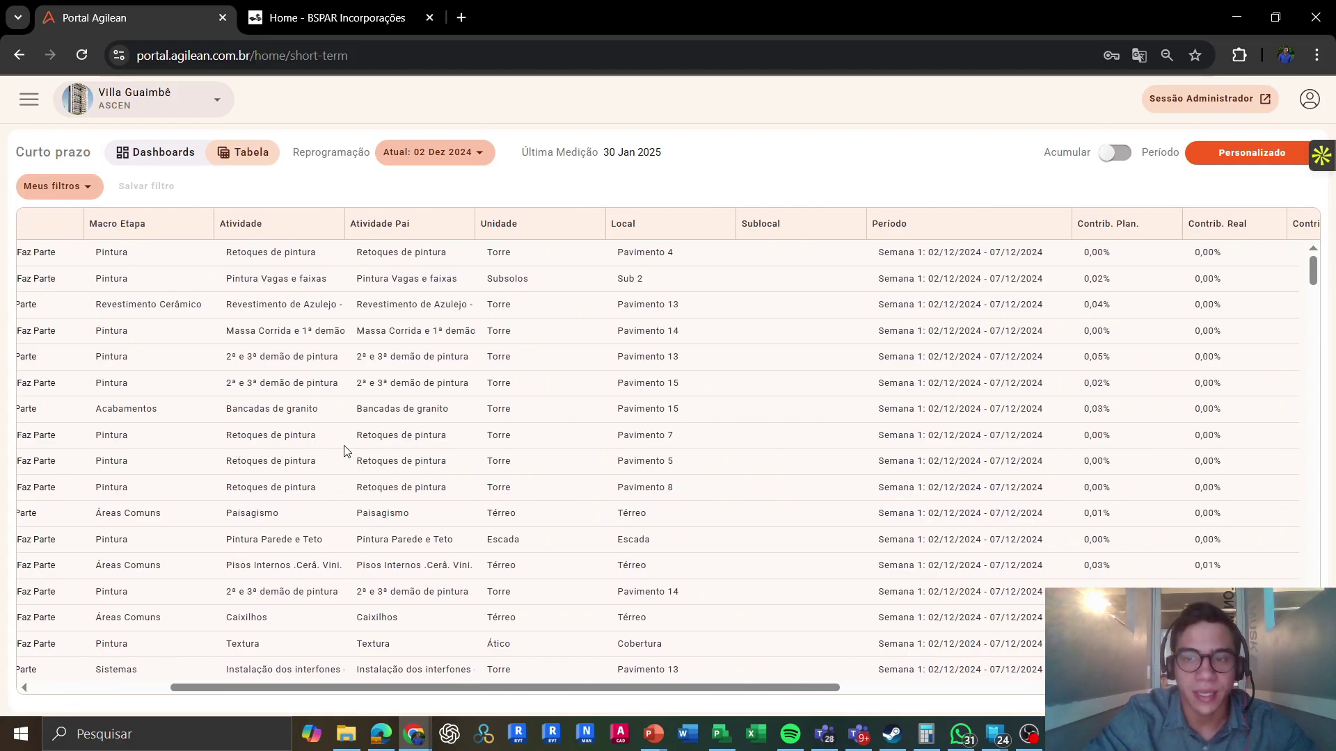
- Apply the saved "Filtro Reunião de curto prazo" filter to the short-term table
{"action": "scroll", "coordinate": [346, 453], "scroll_direction": "right", "scroll_amount": 1}
{"action": "scroll", "coordinate": [346, 452], "scroll_direction": "left", "scroll_amount": 10}
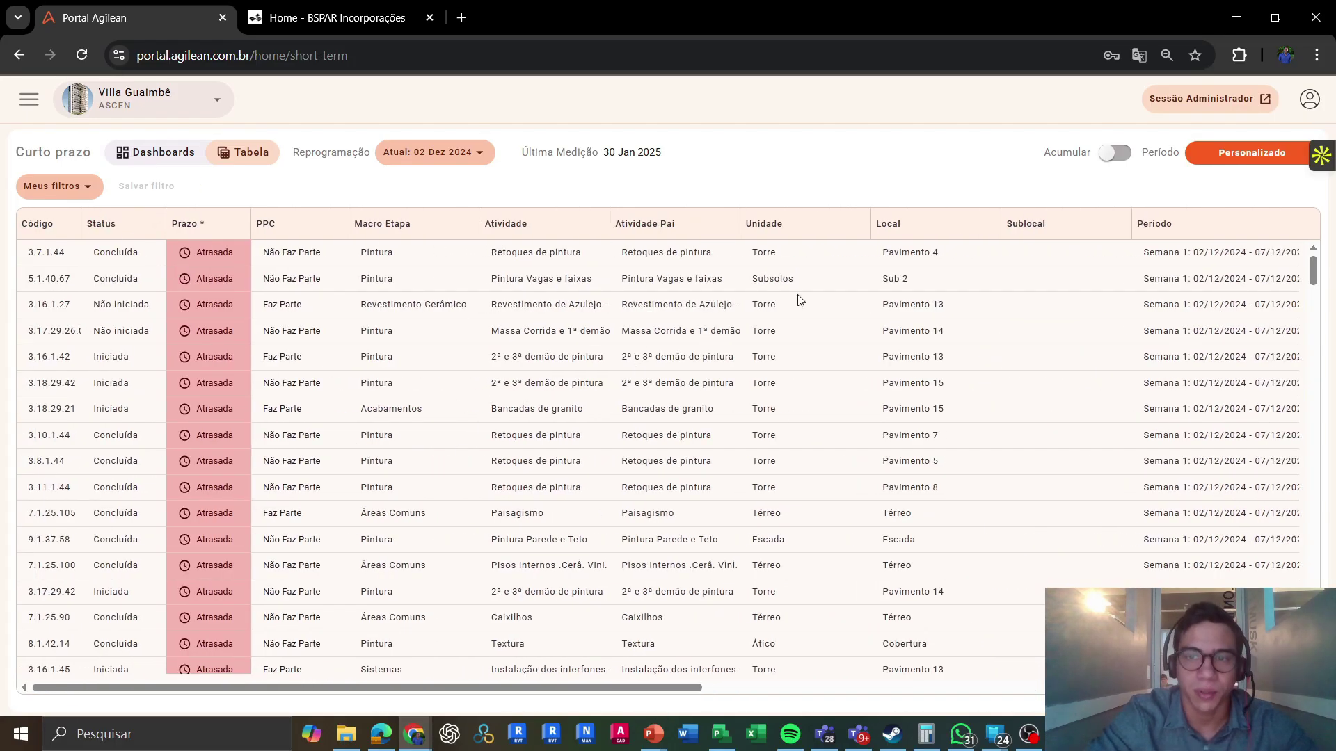
{"action": "left_click", "coordinate": [100, 196]}
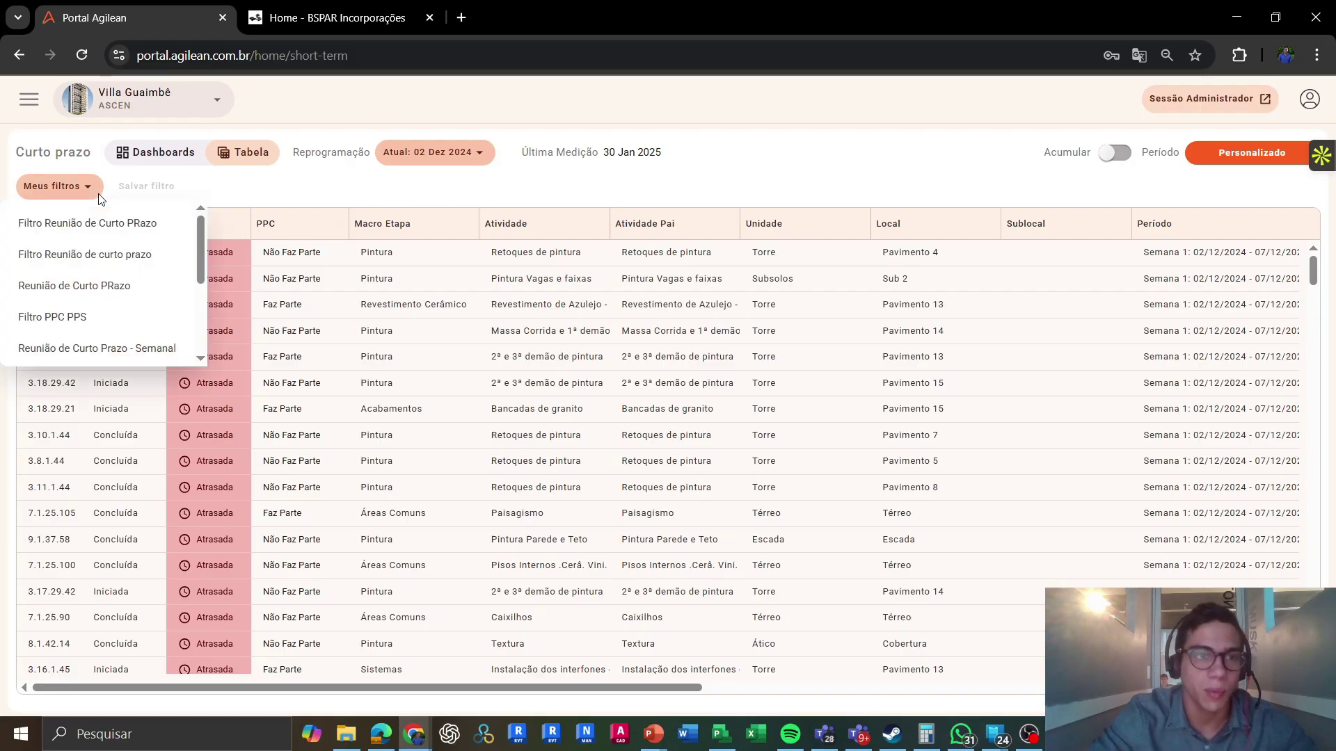
{"action": "left_click", "coordinate": [80, 255]}
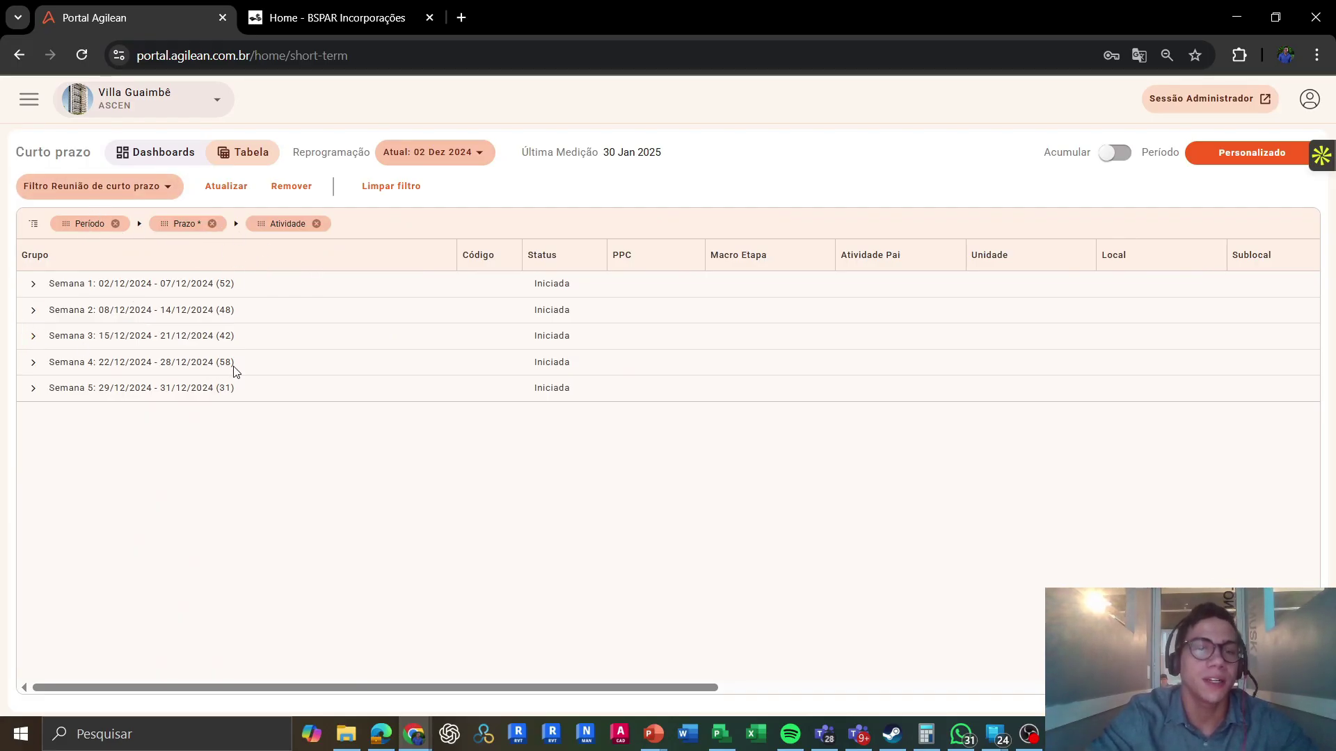
- Expand Semana 3 (15/12/2024 - 21/12/2024) down through its Atrasada group to the Retoques de pintura activities
{"action": "left_click", "coordinate": [34, 338]}
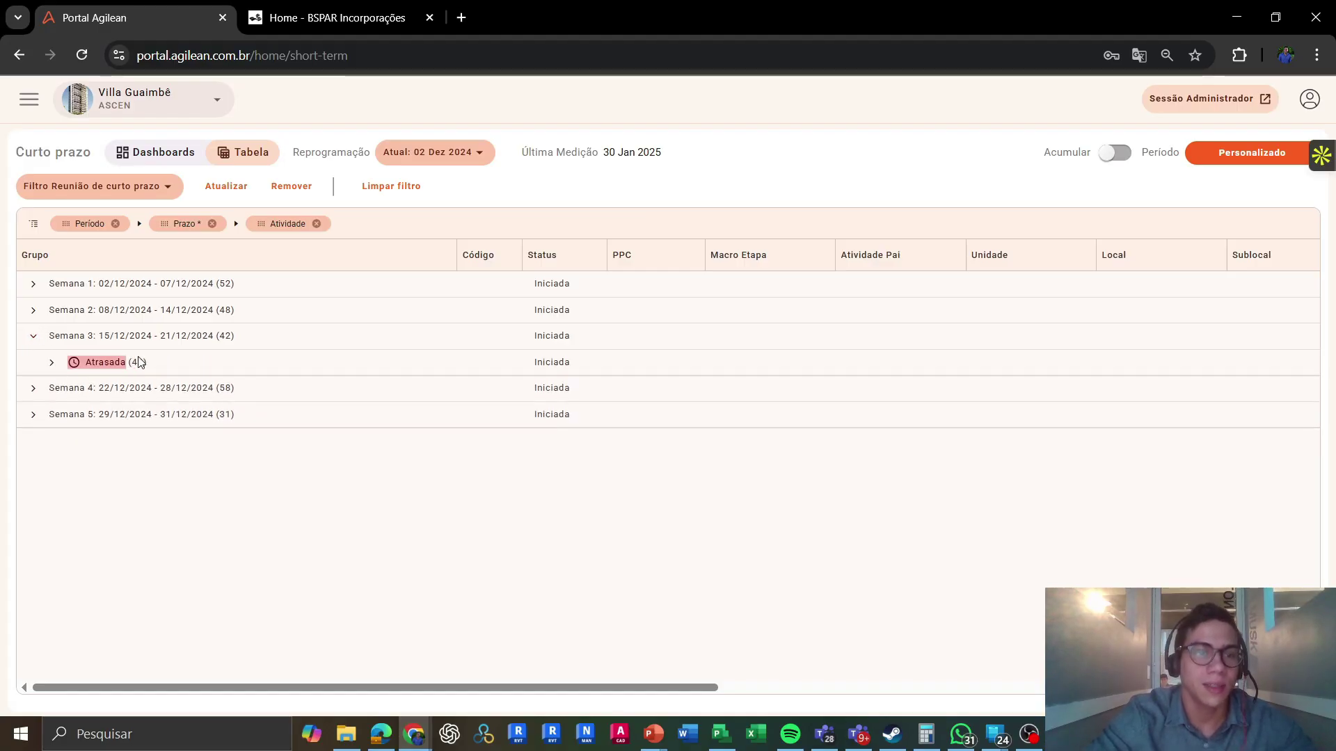
{"action": "left_click", "coordinate": [52, 362]}
{"action": "scroll", "coordinate": [66, 374], "scroll_direction": "down", "scroll_amount": 1}
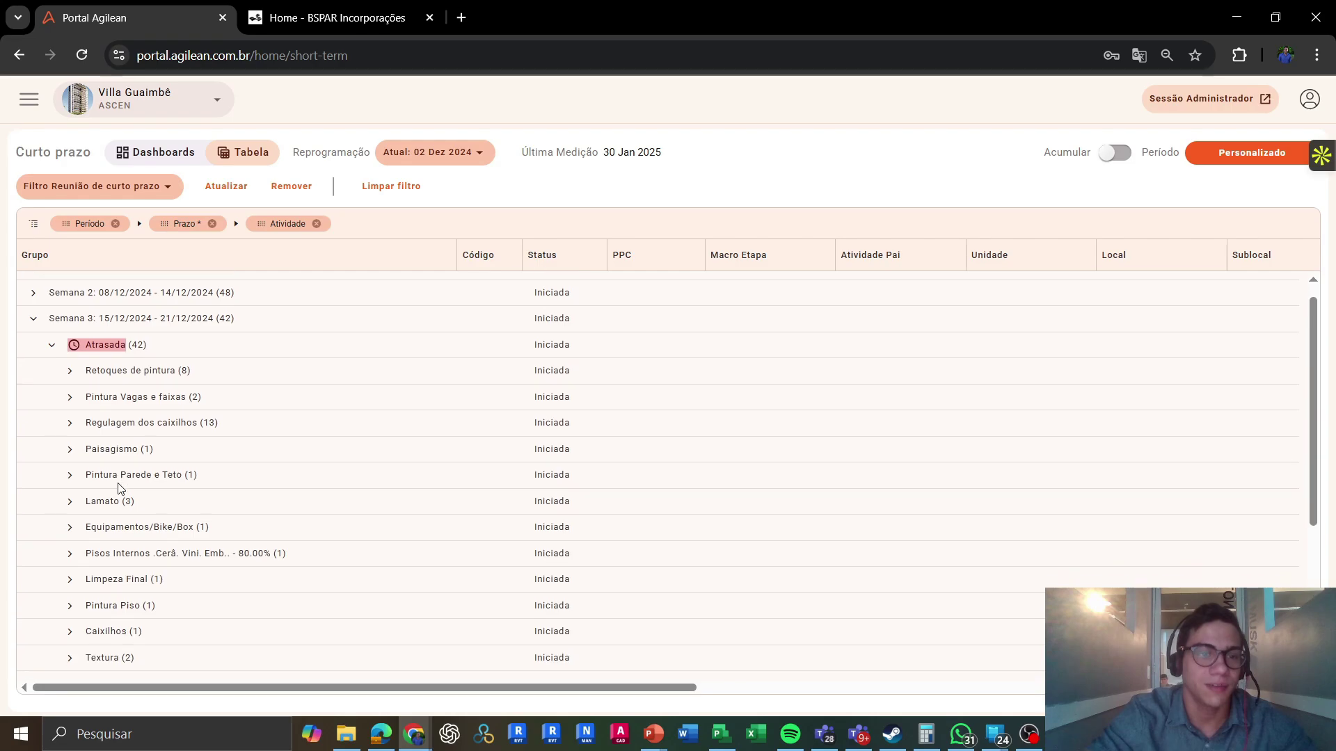
{"action": "left_click", "coordinate": [69, 370]}
- Examine the contribution, physical progress, and planned and real date columns for the Retoques de pintura activities
{"action": "scroll", "coordinate": [703, 466], "scroll_direction": "right", "scroll_amount": 3}
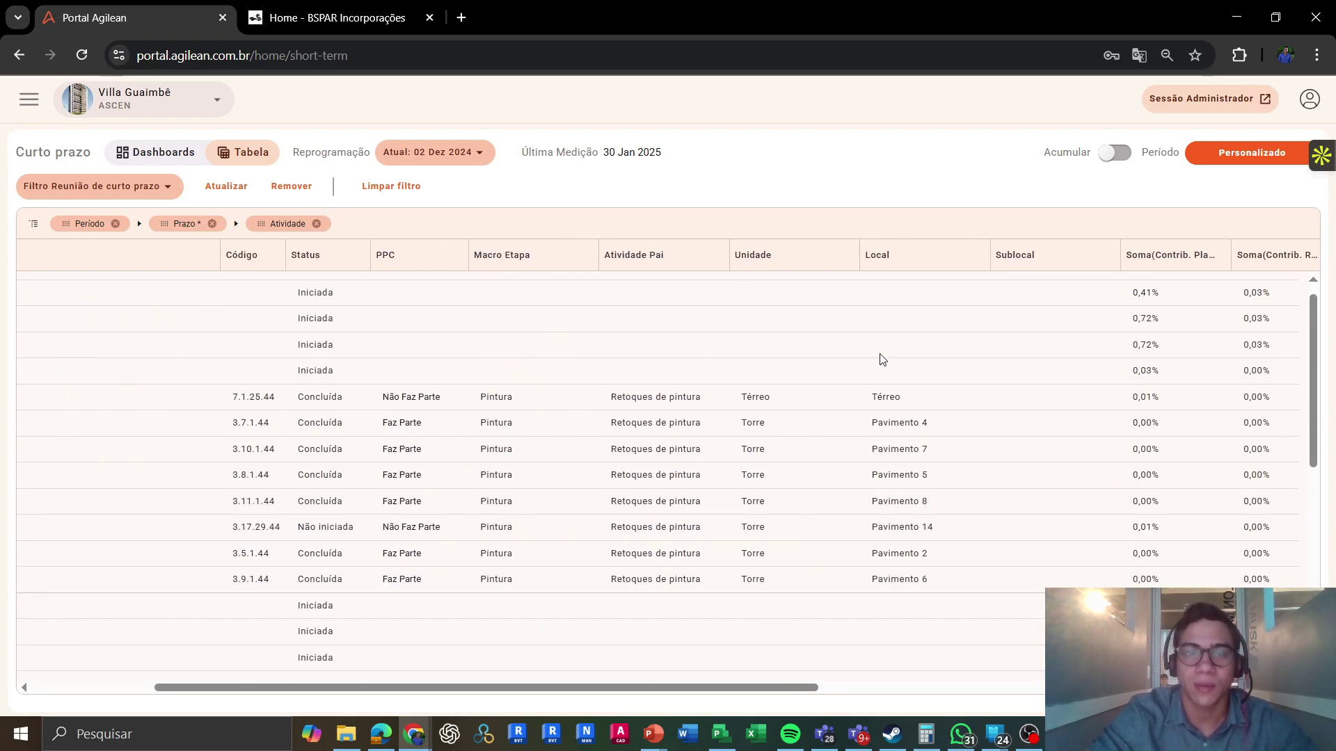
{"action": "scroll", "coordinate": [1023, 507], "scroll_direction": "right", "scroll_amount": 3}
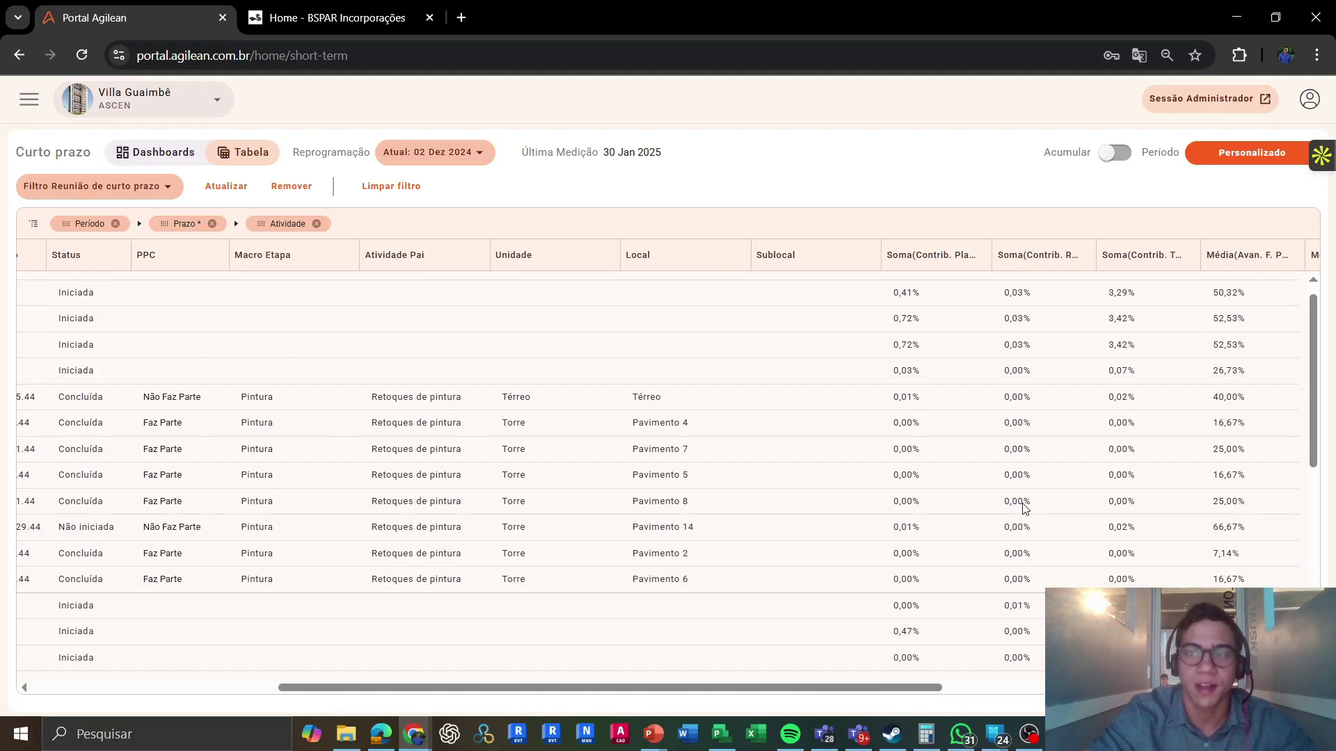
{"action": "scroll", "coordinate": [1023, 507], "scroll_direction": "right", "scroll_amount": 5}
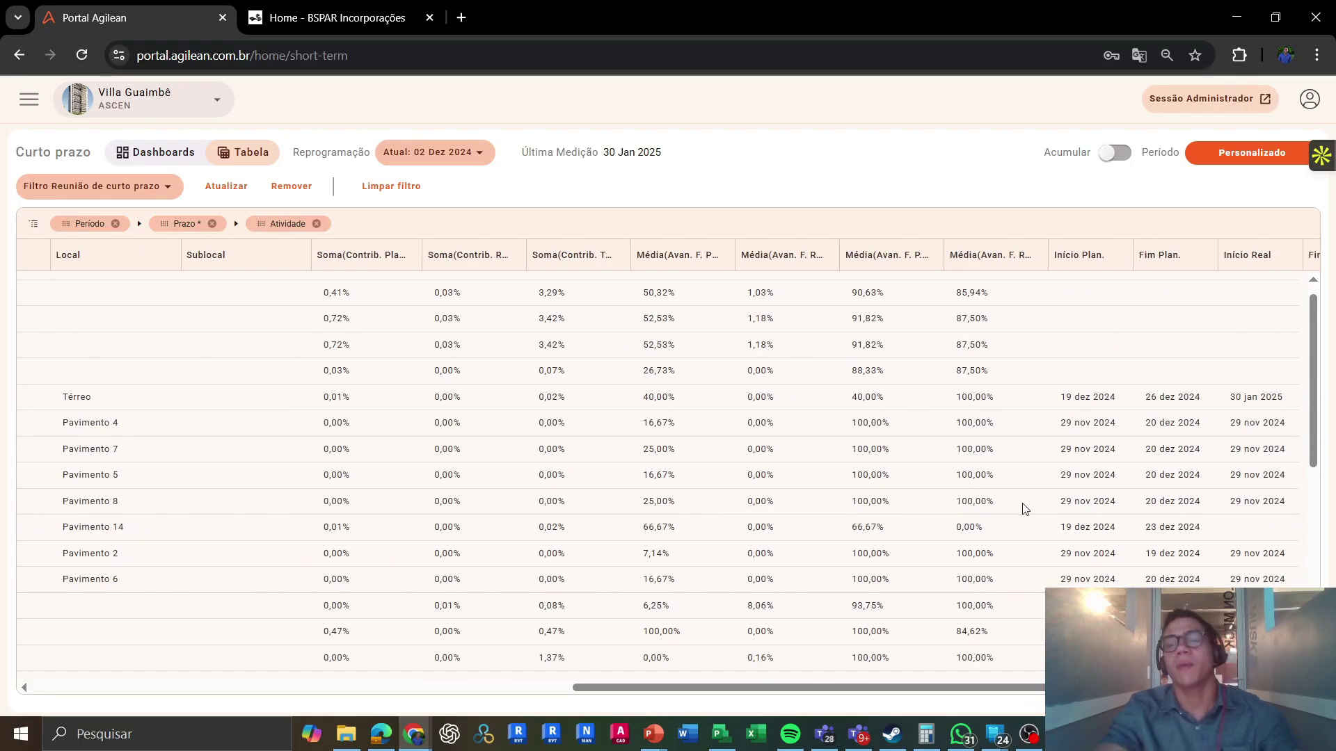
{"action": "scroll", "coordinate": [1023, 507], "scroll_direction": "right", "scroll_amount": 1}
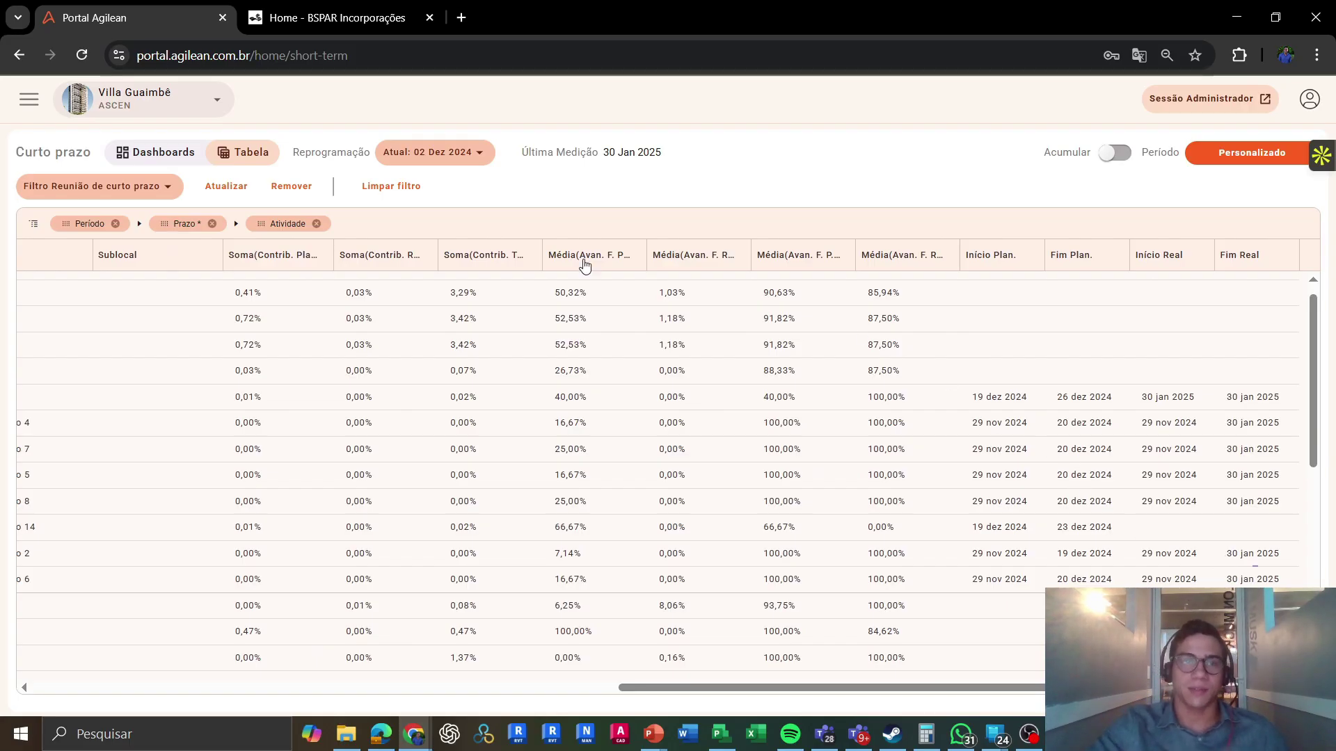
{"action": "scroll", "coordinate": [334, 435], "scroll_direction": "left", "scroll_amount": 3}
{"action": "scroll", "coordinate": [334, 435], "scroll_direction": "left", "scroll_amount": 10}
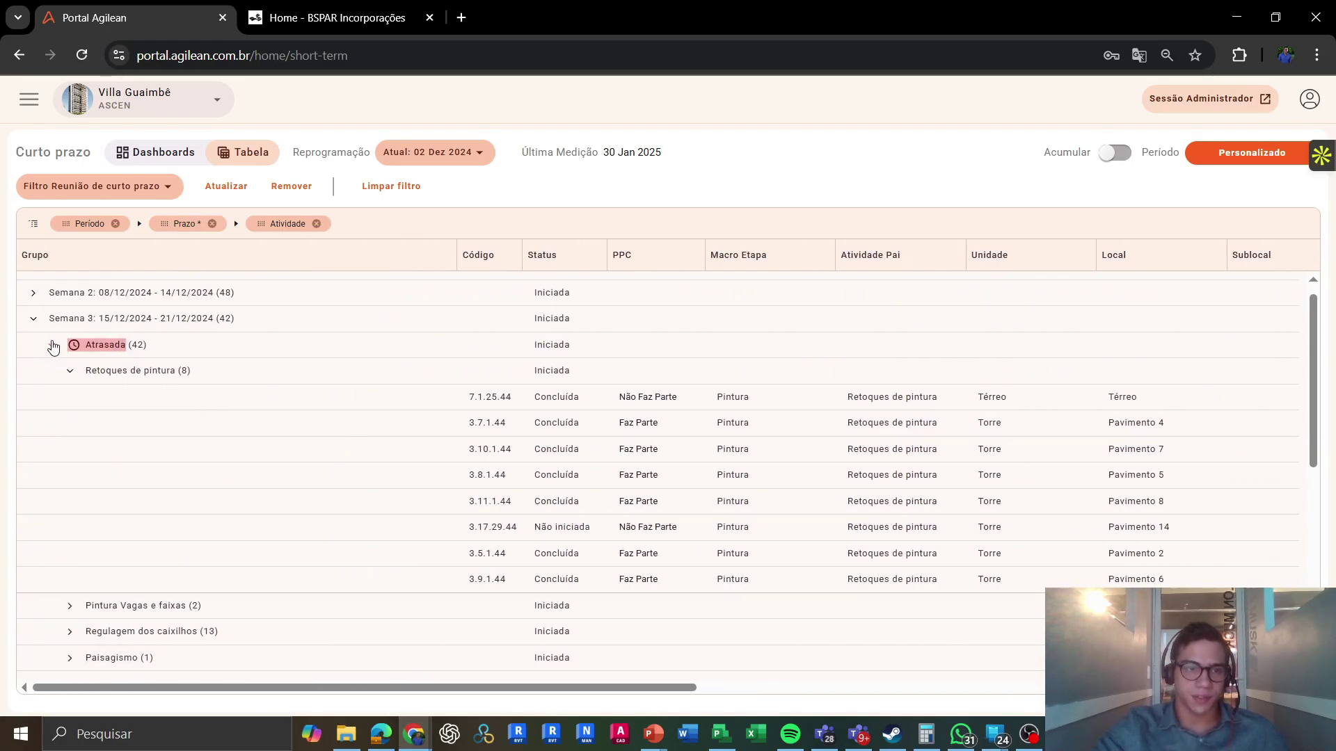
- View the table's CSV and Excel export options without exporting, and close the BSPAR Incorporações browser tab
{"action": "right_click", "coordinate": [463, 401]}
{"action": "mouse_move", "coordinate": [549, 538]}
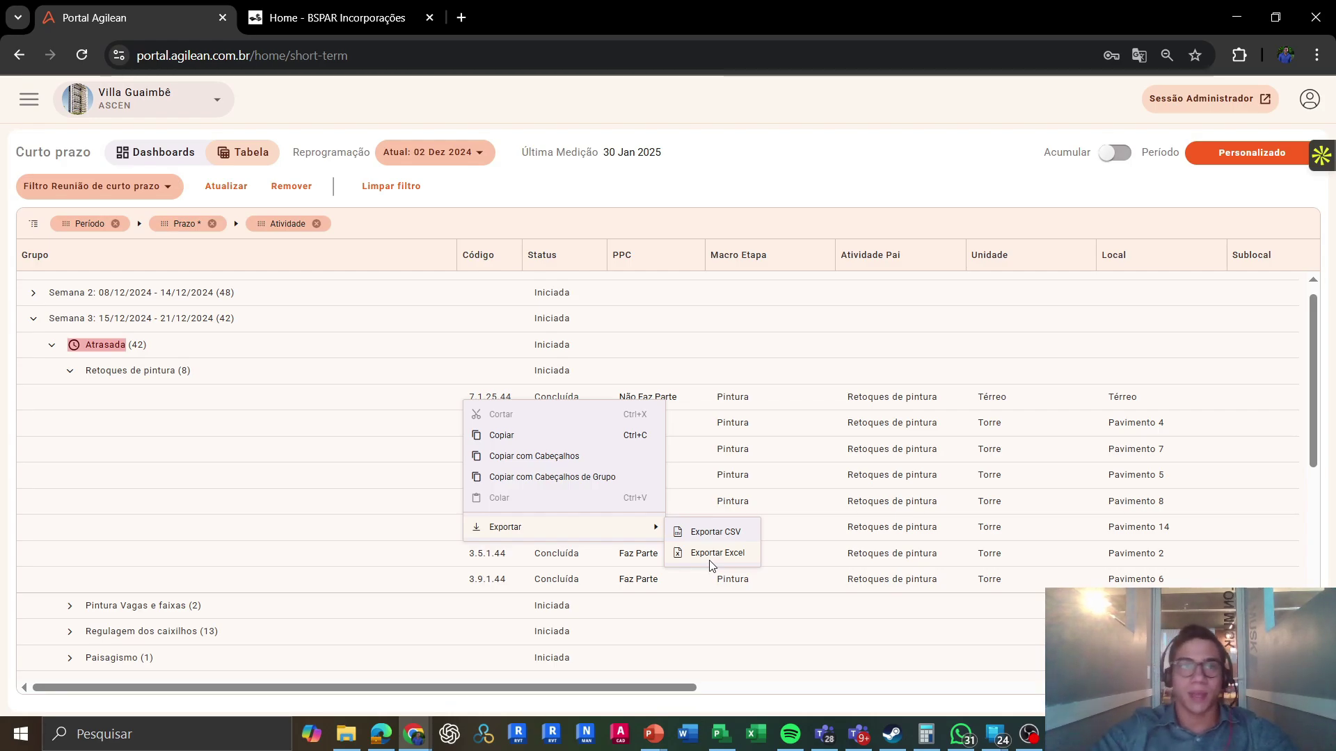
{"action": "left_click", "coordinate": [430, 18]}
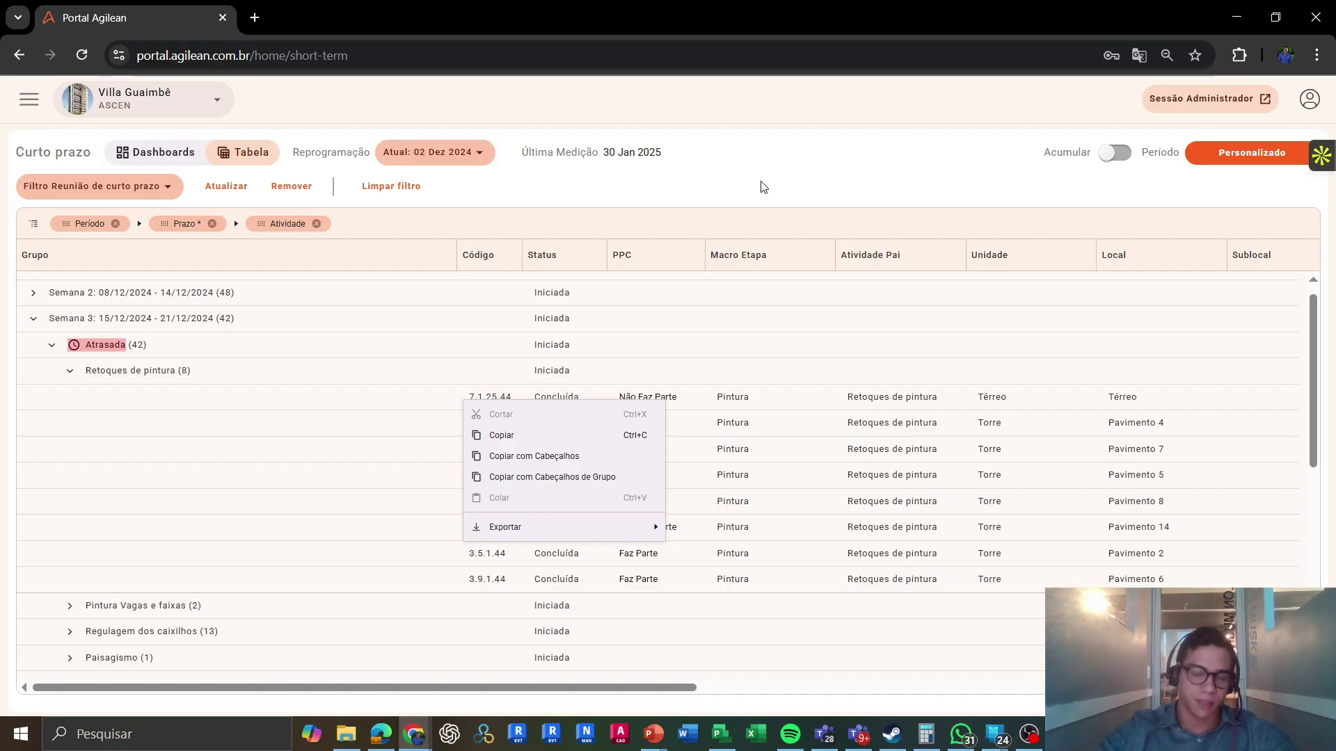
{"action": "left_click", "coordinate": [715, 168]}
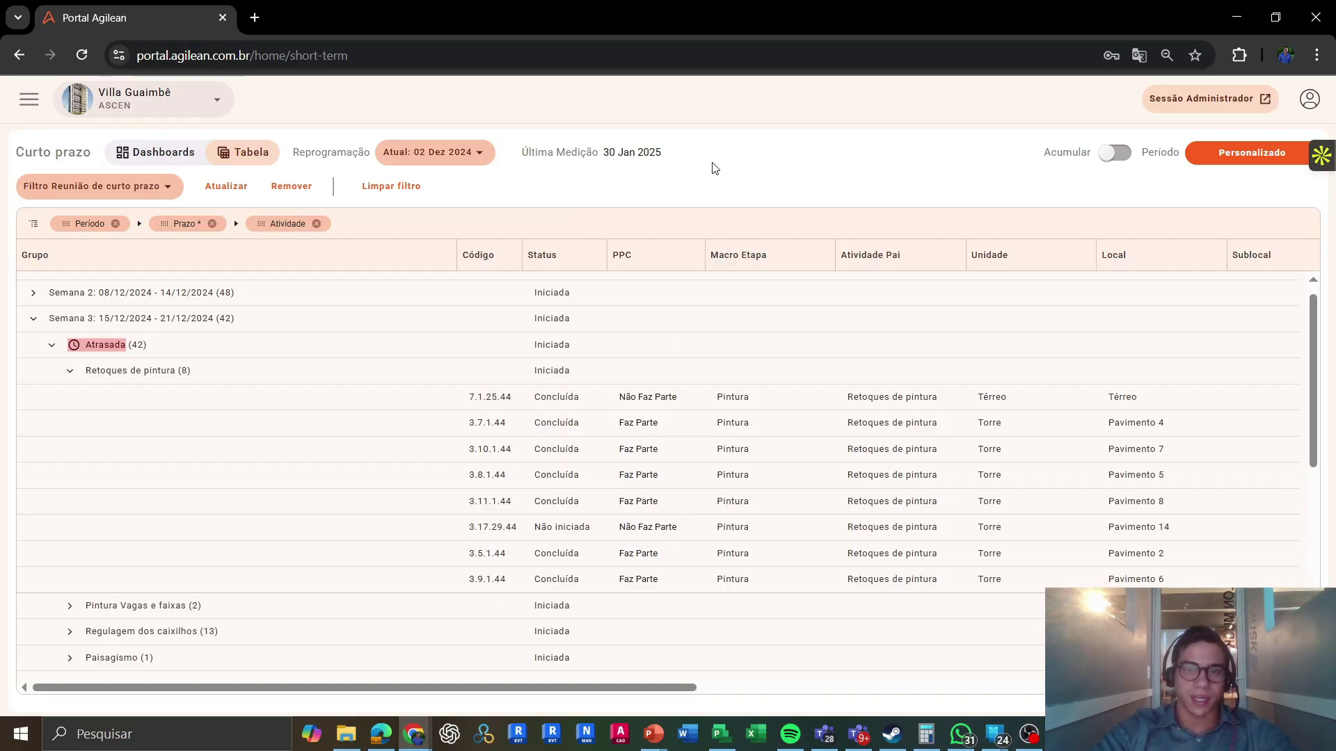
- Open the Médio Prazo dashboard and review its restriction indicators and the chart by restriction type
{"action": "left_click", "coordinate": [38, 104]}
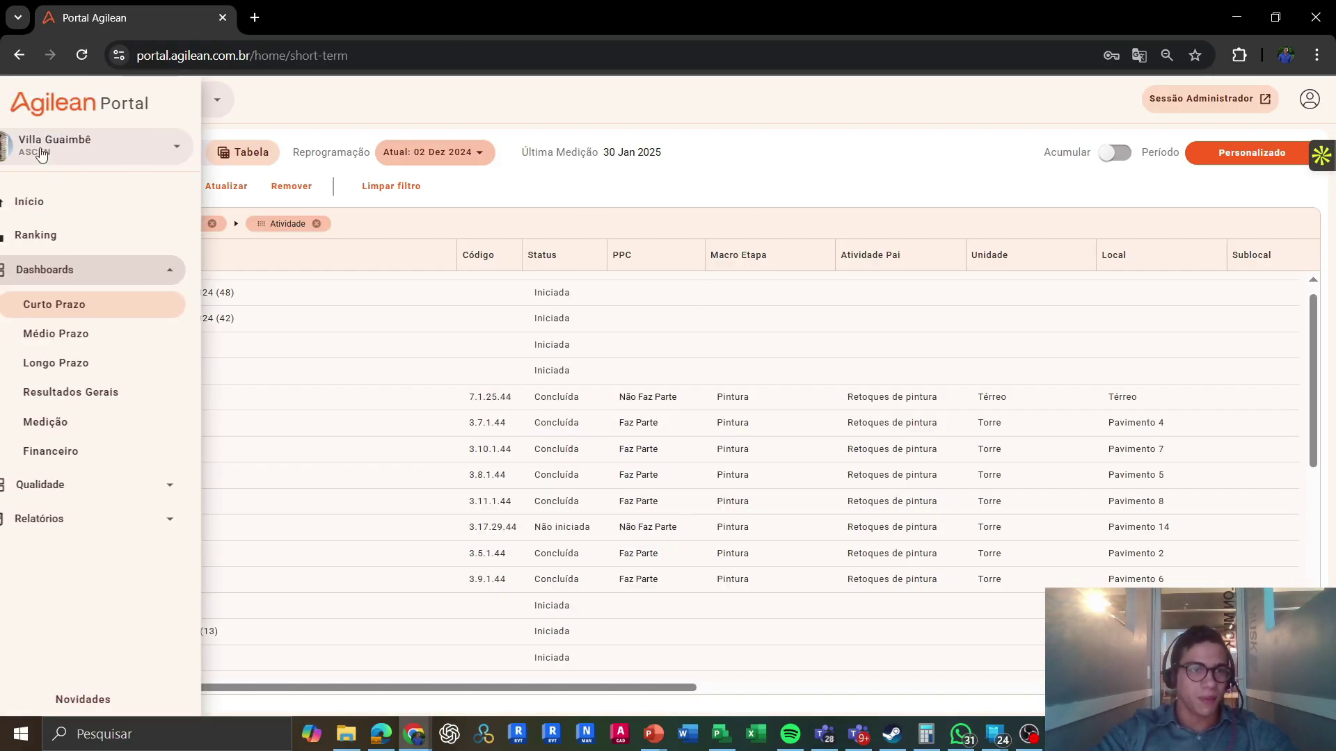
{"action": "left_click", "coordinate": [90, 339]}
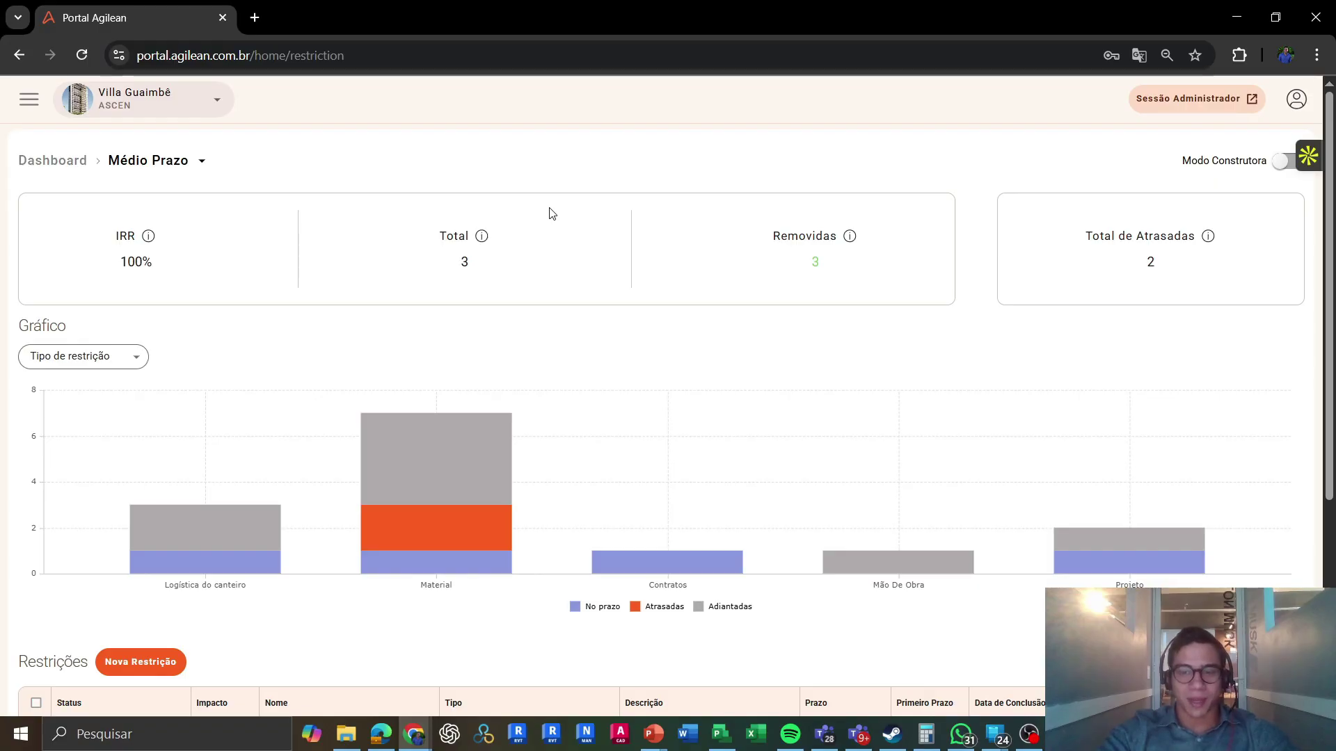
{"action": "scroll", "coordinate": [552, 213], "scroll_direction": "down", "scroll_amount": 3}
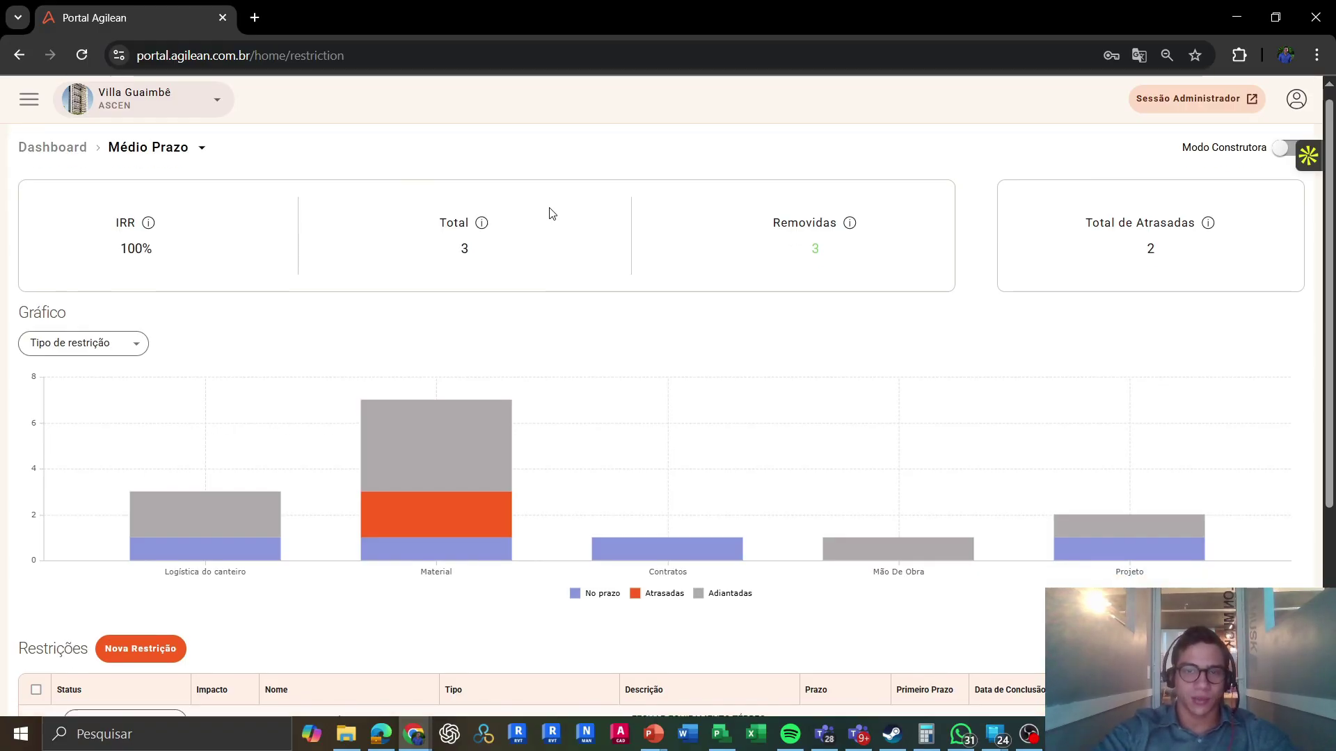
{"action": "scroll", "coordinate": [552, 213], "scroll_direction": "up", "scroll_amount": 3}
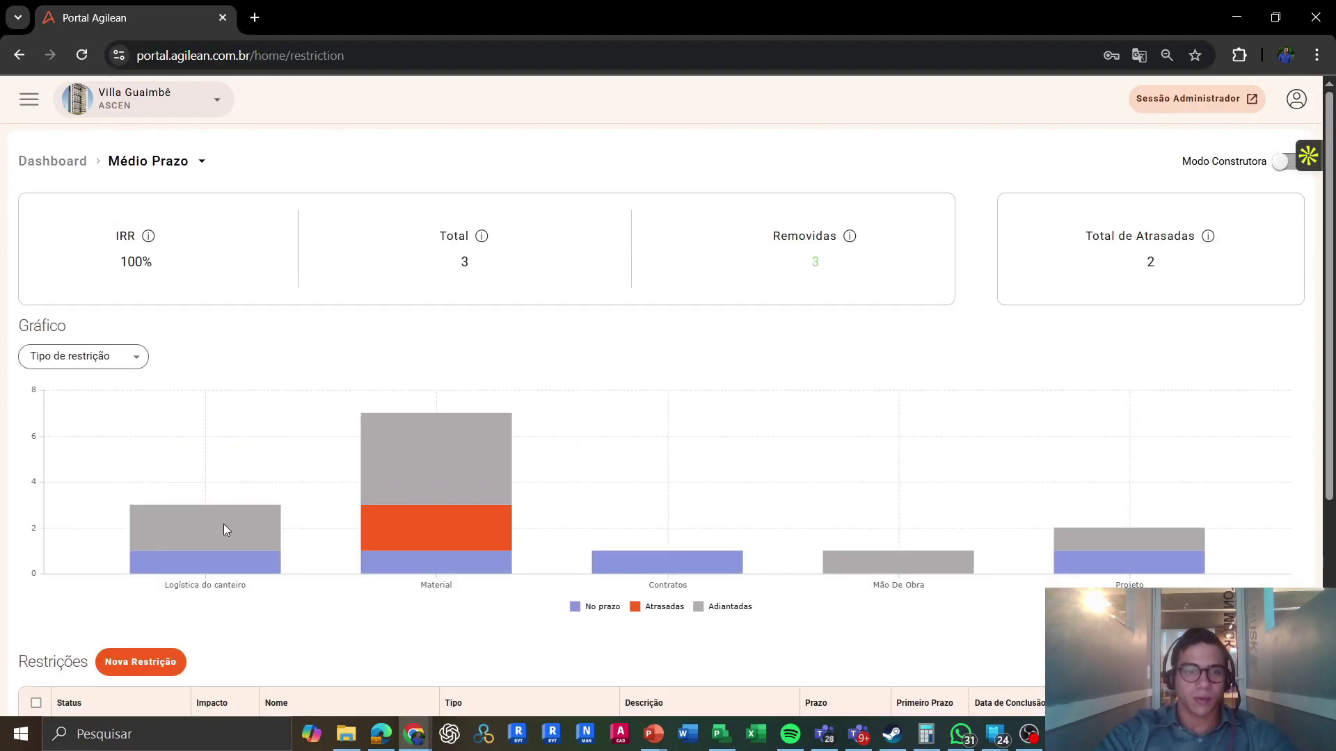
- Open the Nova Restrição form and inspect the activity linking options without saving a selection
{"action": "left_click", "coordinate": [143, 664]}
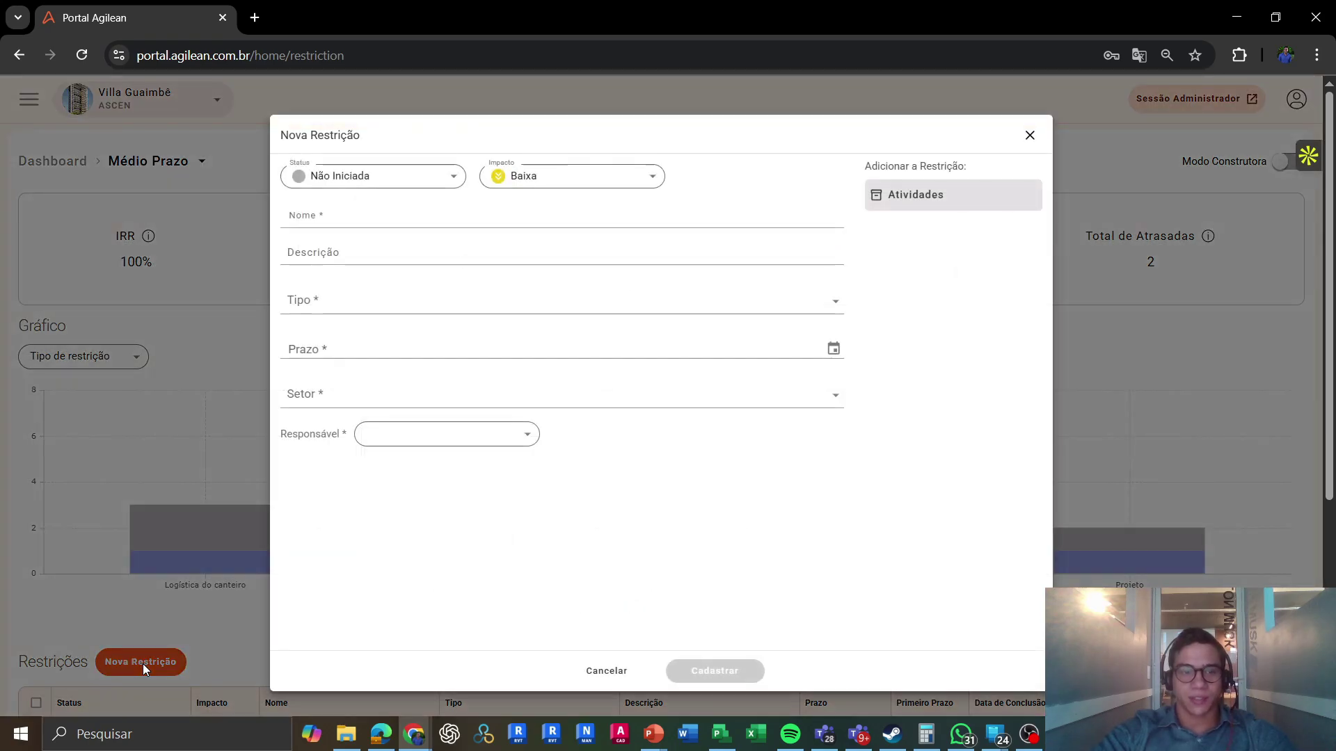
{"action": "left_click", "coordinate": [947, 195]}
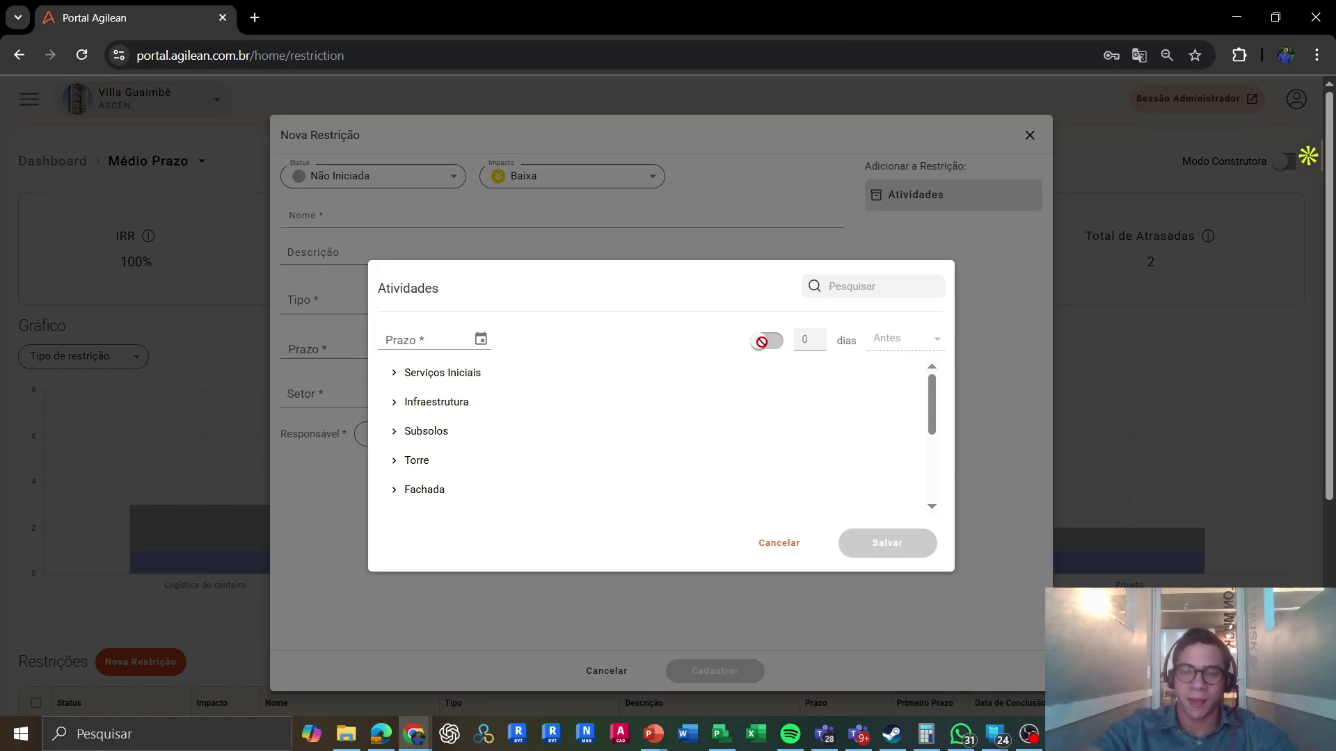
{"action": "left_click", "coordinate": [778, 544]}
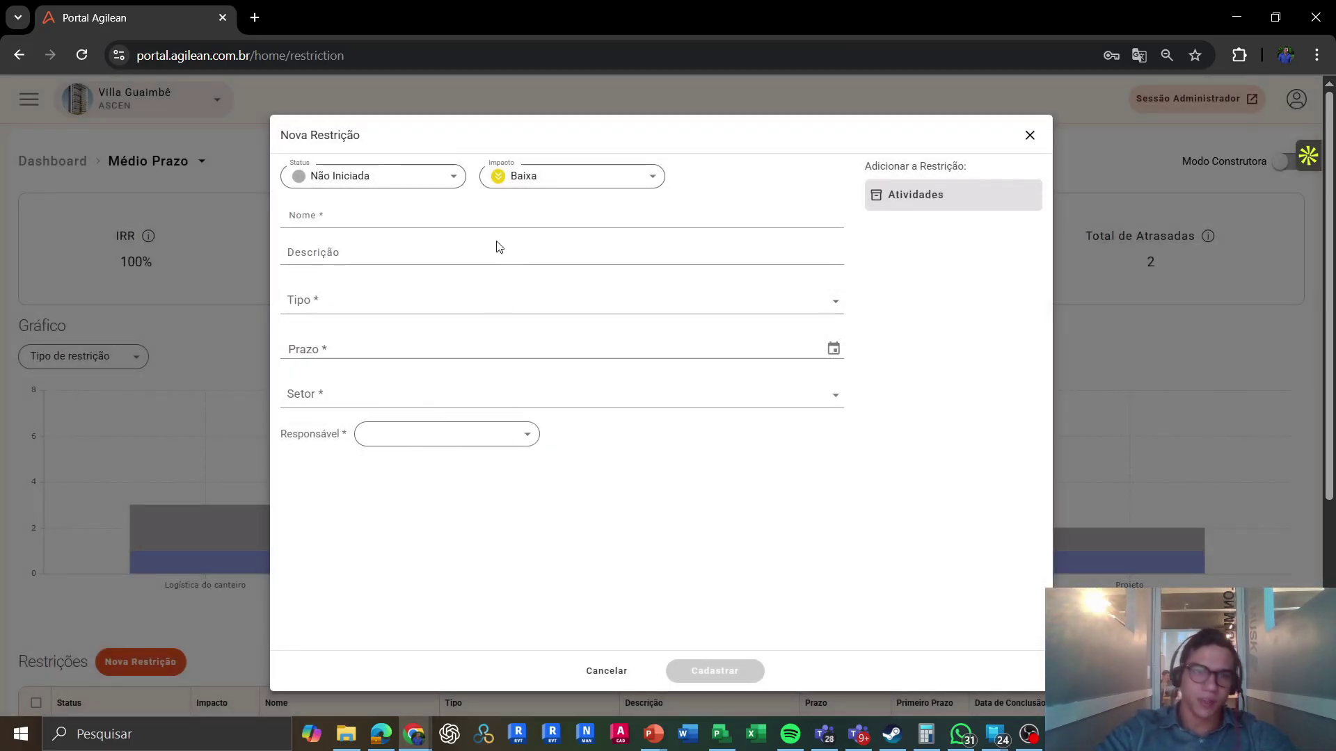
- Look through the available Tipo and Setor options for the new restriction without choosing any
{"action": "left_click", "coordinate": [464, 313]}
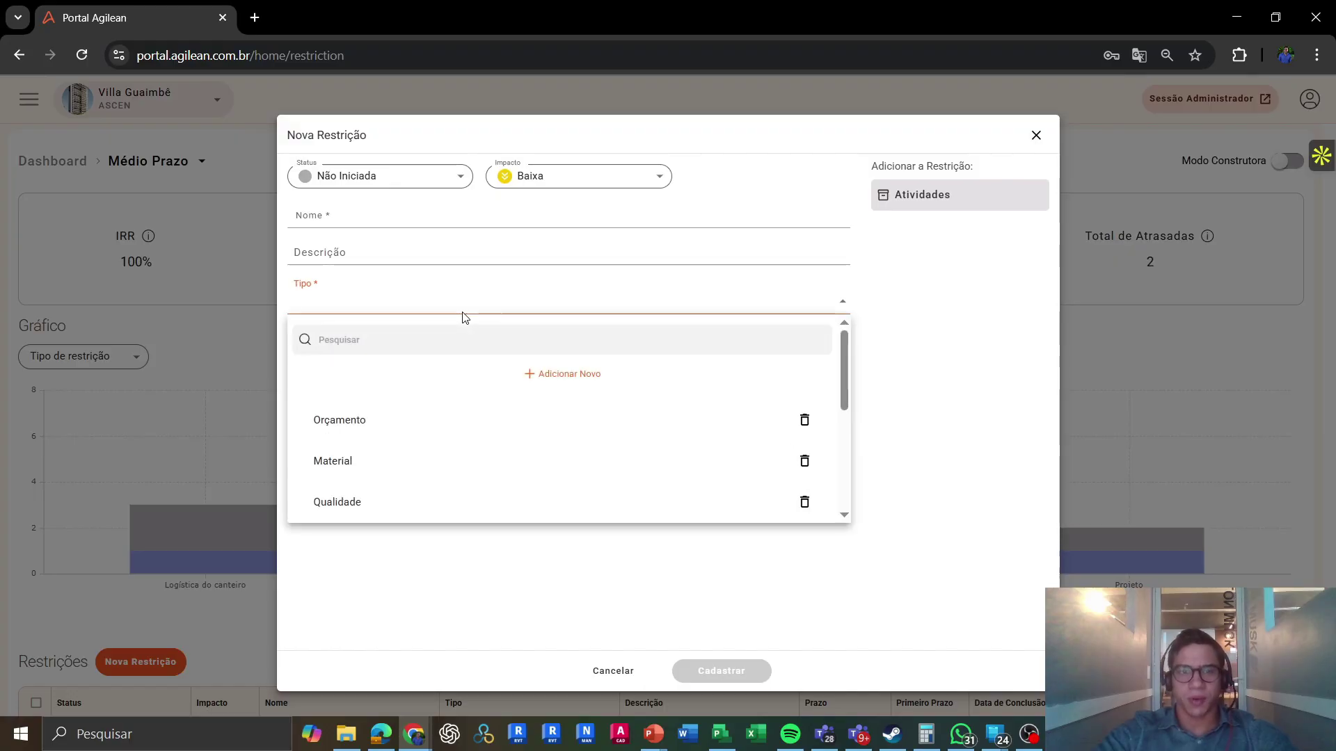
{"action": "scroll", "coordinate": [447, 455], "scroll_direction": "down", "scroll_amount": 3}
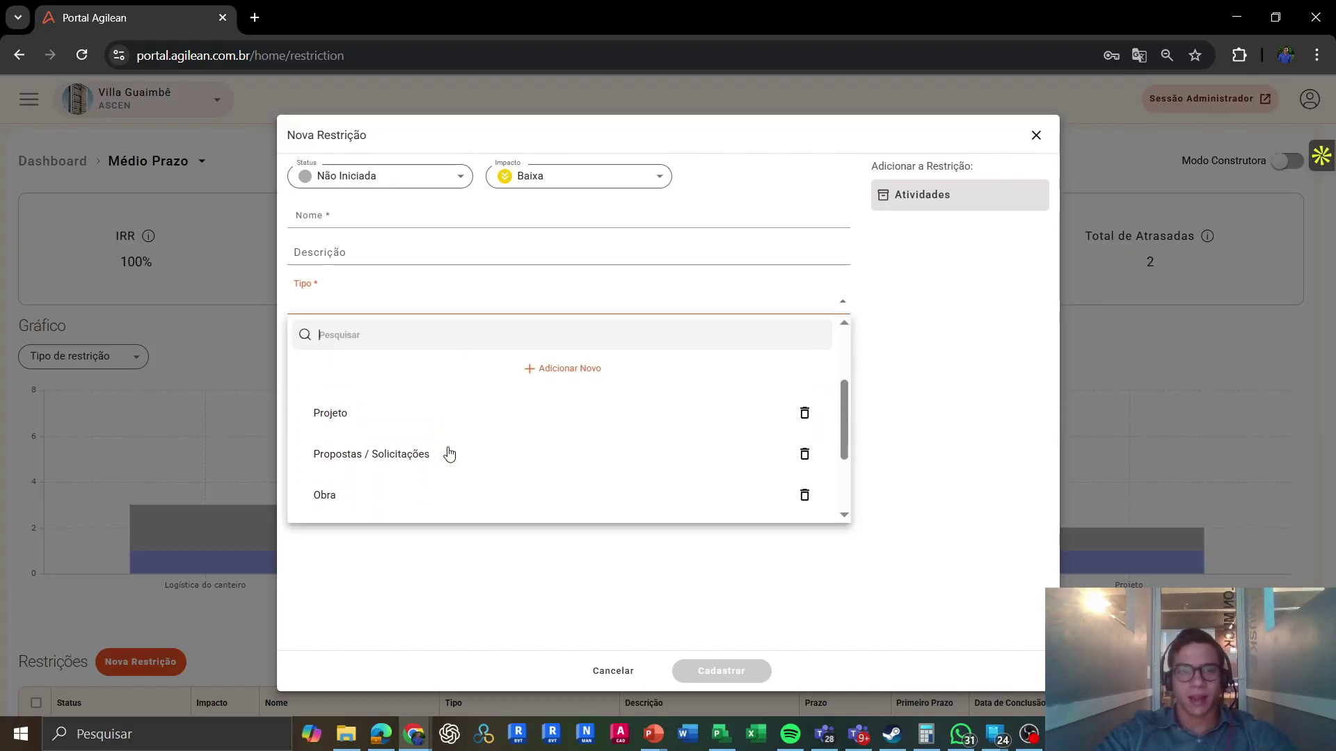
{"action": "left_click", "coordinate": [446, 575]}
{"action": "left_click", "coordinate": [459, 393]}
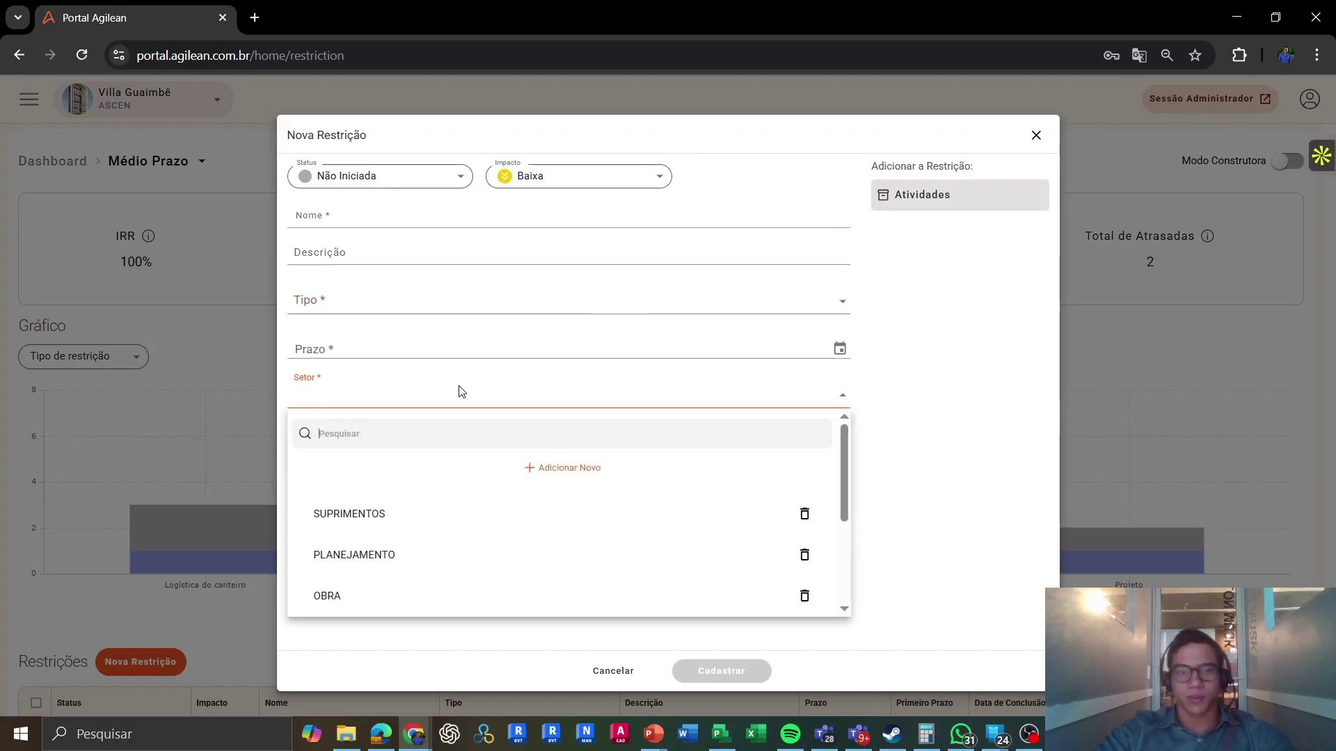
{"action": "scroll", "coordinate": [463, 561], "scroll_direction": "down", "scroll_amount": 3}
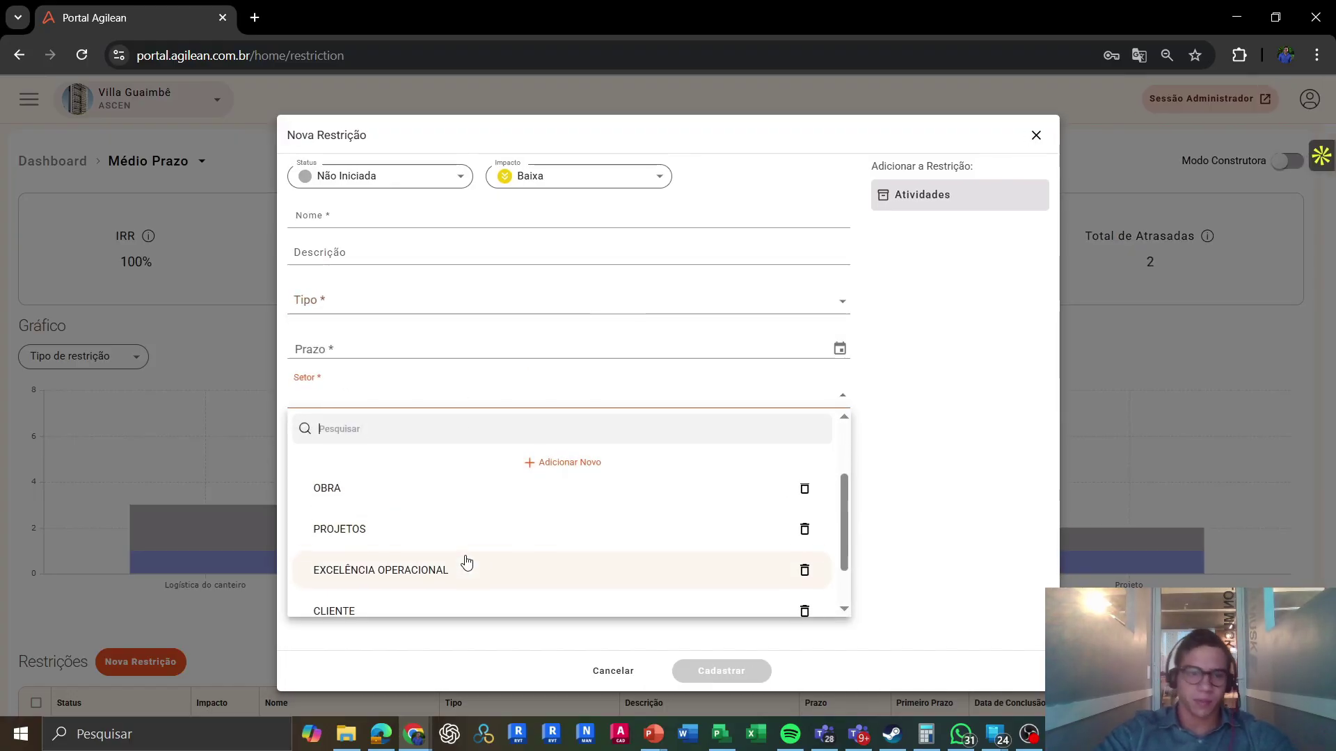
{"action": "left_click", "coordinate": [927, 522]}
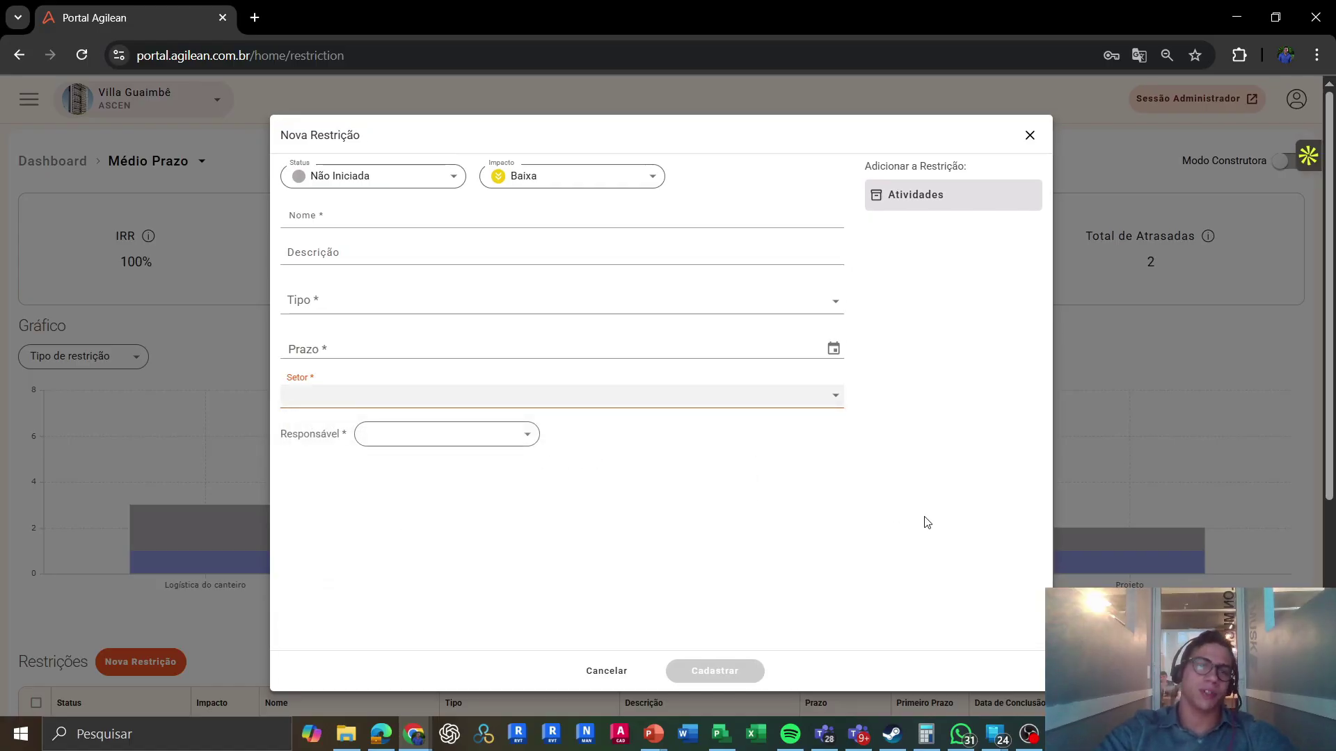
- View the Novo Responsável fields for the restriction, cancel them, and close the Nova Restrição form unsaved
{"action": "left_click", "coordinate": [526, 437]}
{"action": "left_click", "coordinate": [519, 478]}
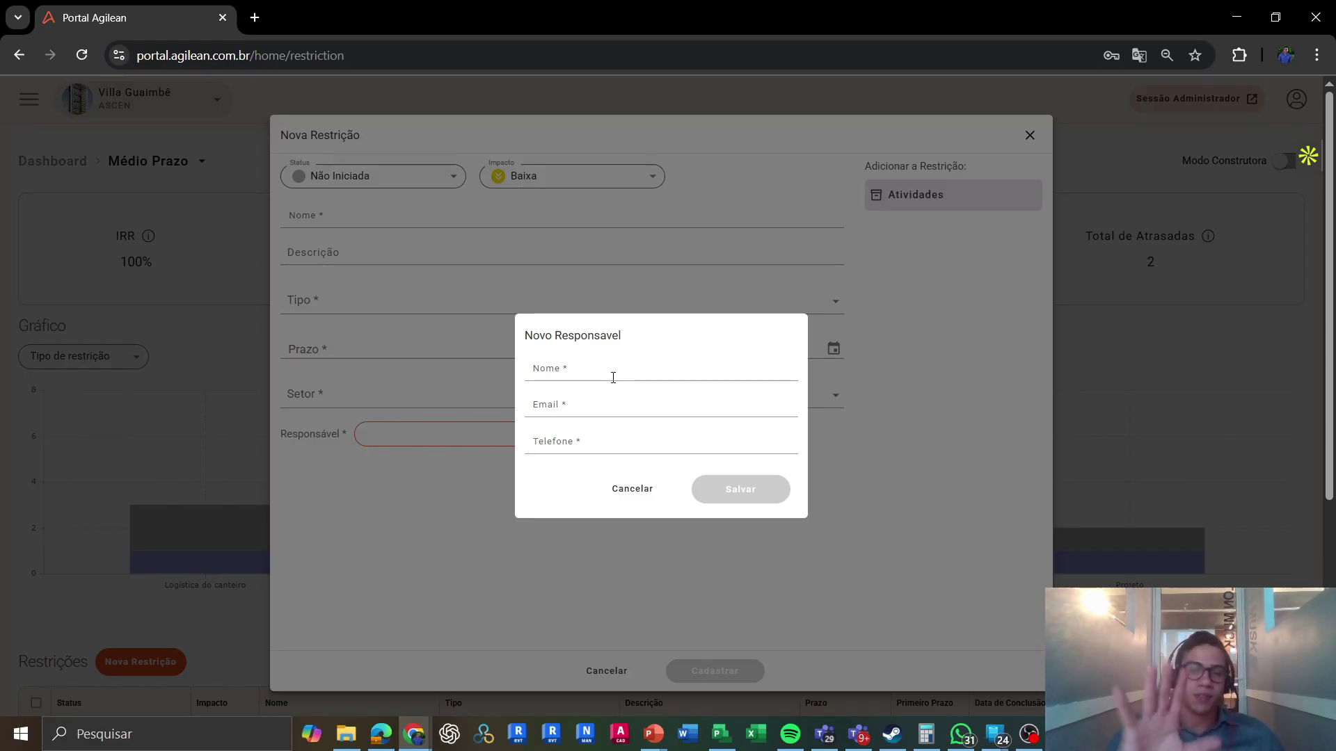
{"action": "left_click", "coordinate": [631, 489]}
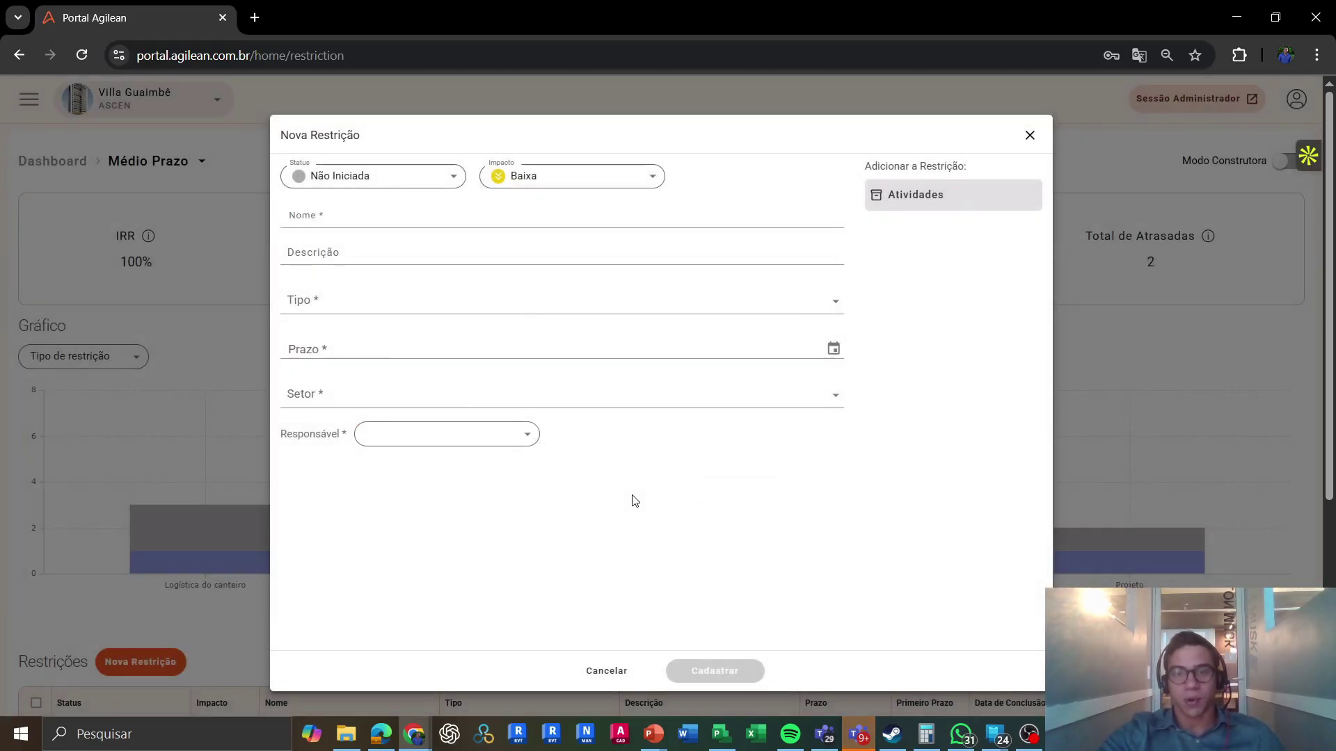
{"action": "left_click", "coordinate": [1030, 135]}
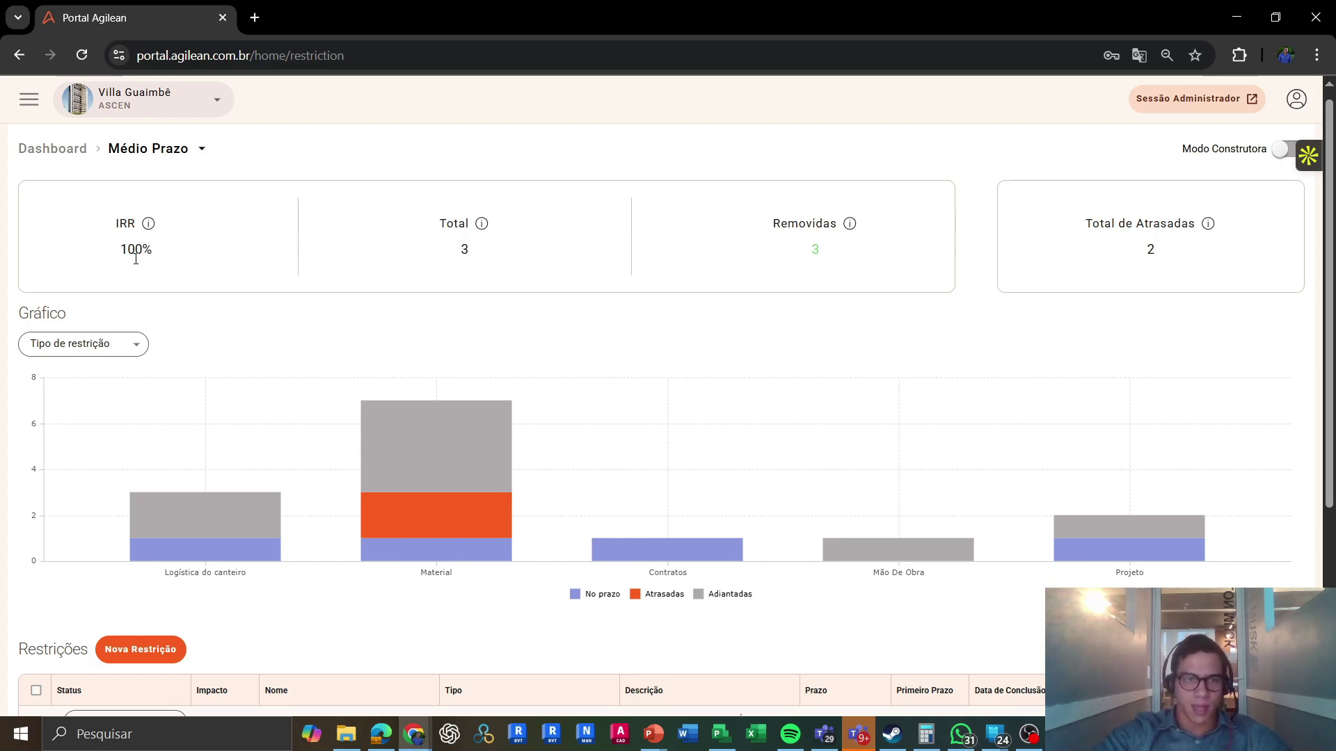
- Hide the No prazo and Adiantadas series in the restriction chart and group it by Responsável
{"action": "left_click", "coordinate": [118, 361]}
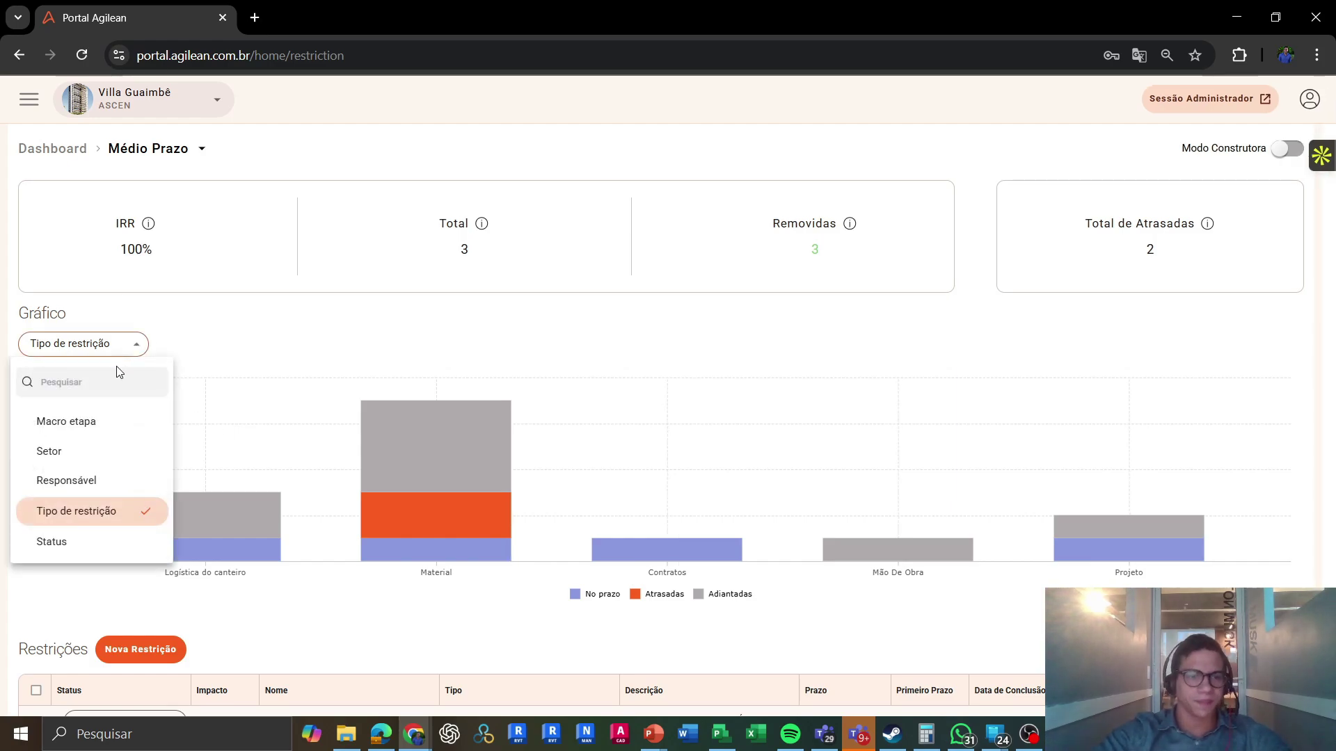
{"action": "left_click", "coordinate": [357, 346]}
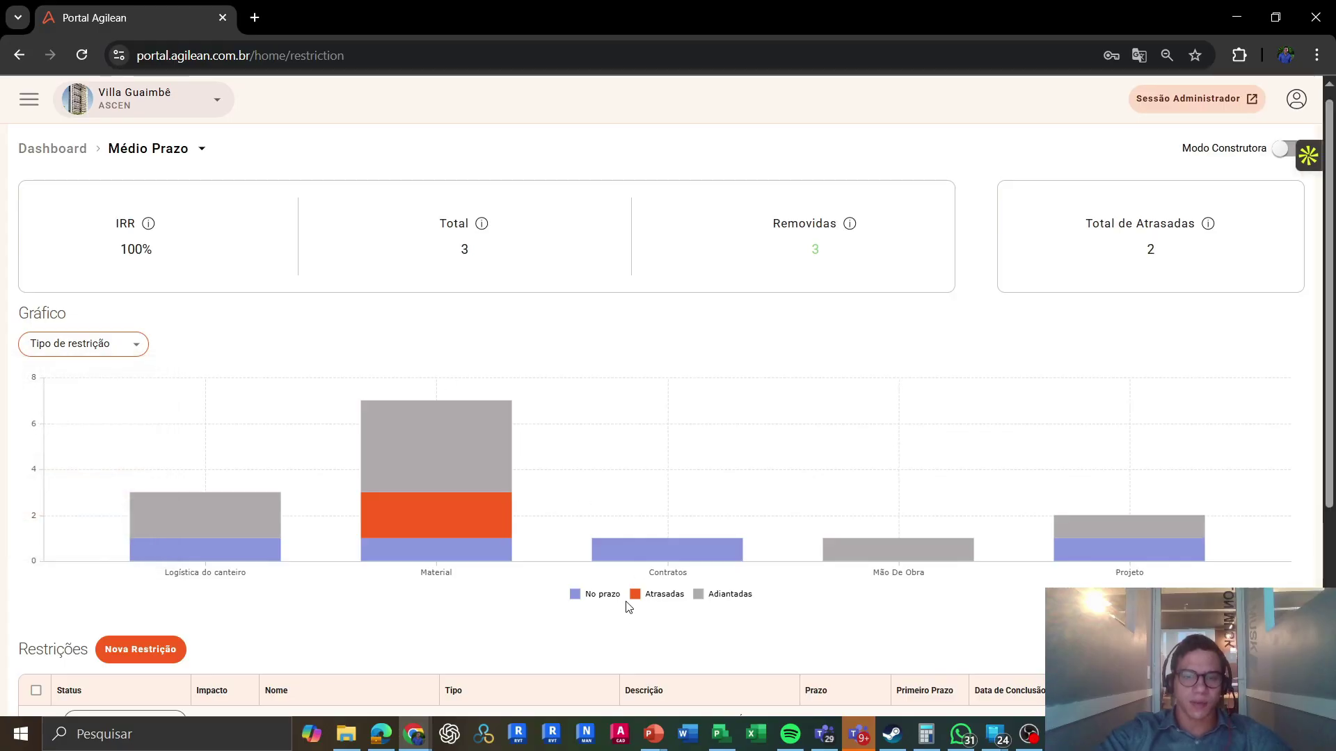
{"action": "left_click", "coordinate": [604, 596]}
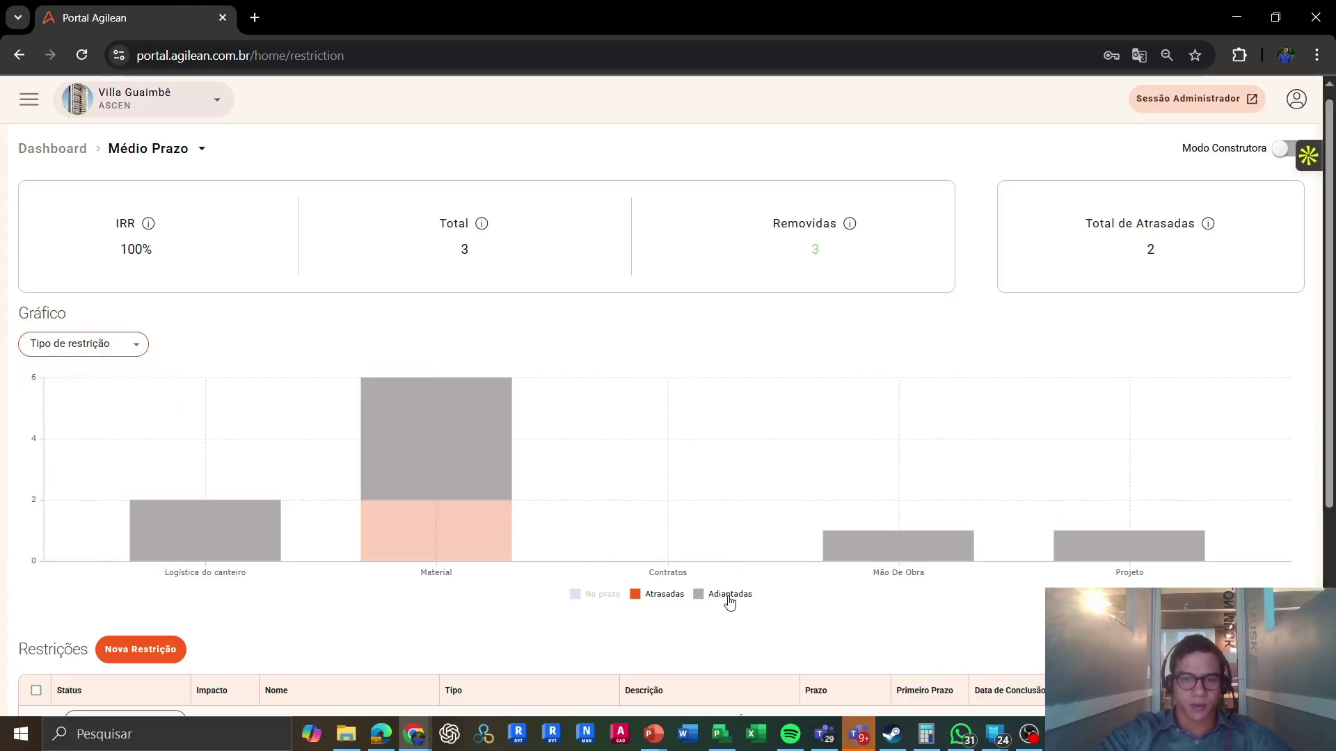
{"action": "left_click", "coordinate": [727, 597]}
{"action": "left_click", "coordinate": [102, 349]}
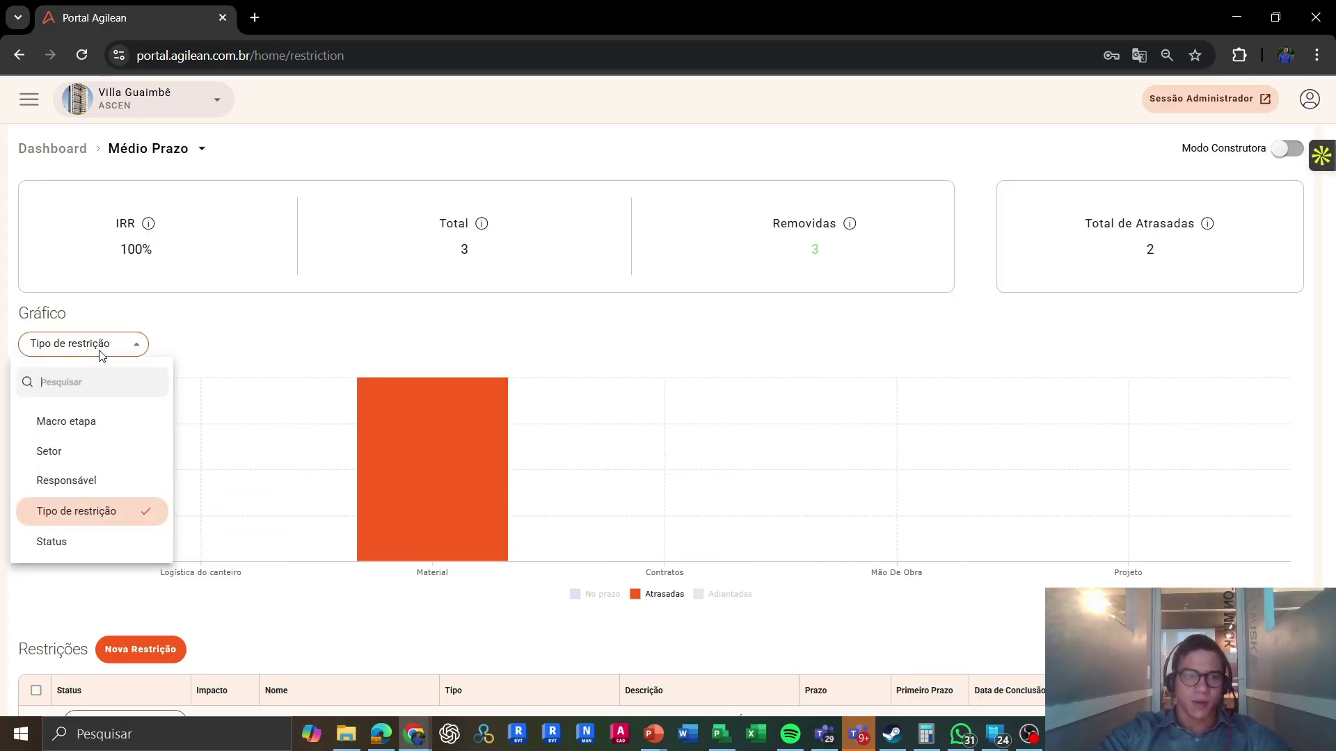
{"action": "left_click", "coordinate": [91, 485]}
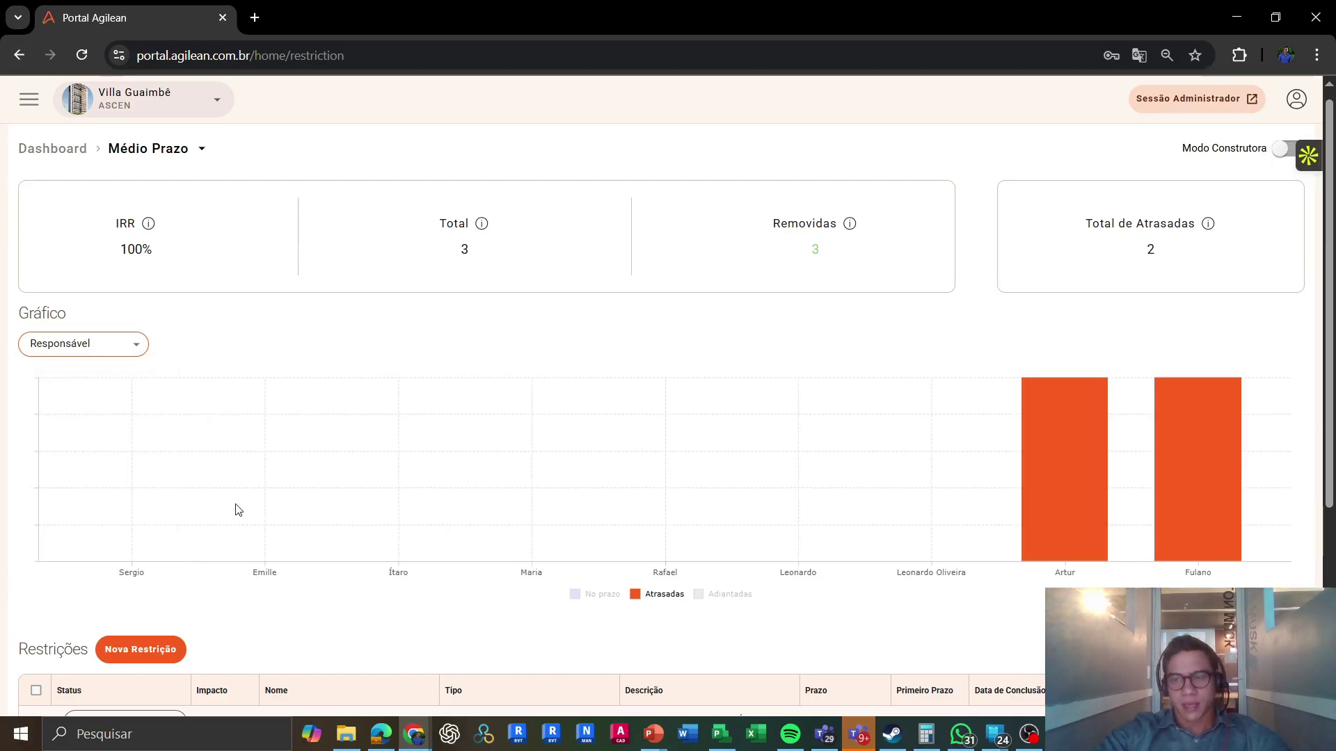
- Group the restriction chart by Tipo de restrição
{"action": "scroll", "coordinate": [235, 510], "scroll_direction": "down", "scroll_amount": 4}
{"action": "scroll", "coordinate": [235, 509], "scroll_direction": "down", "scroll_amount": 2}
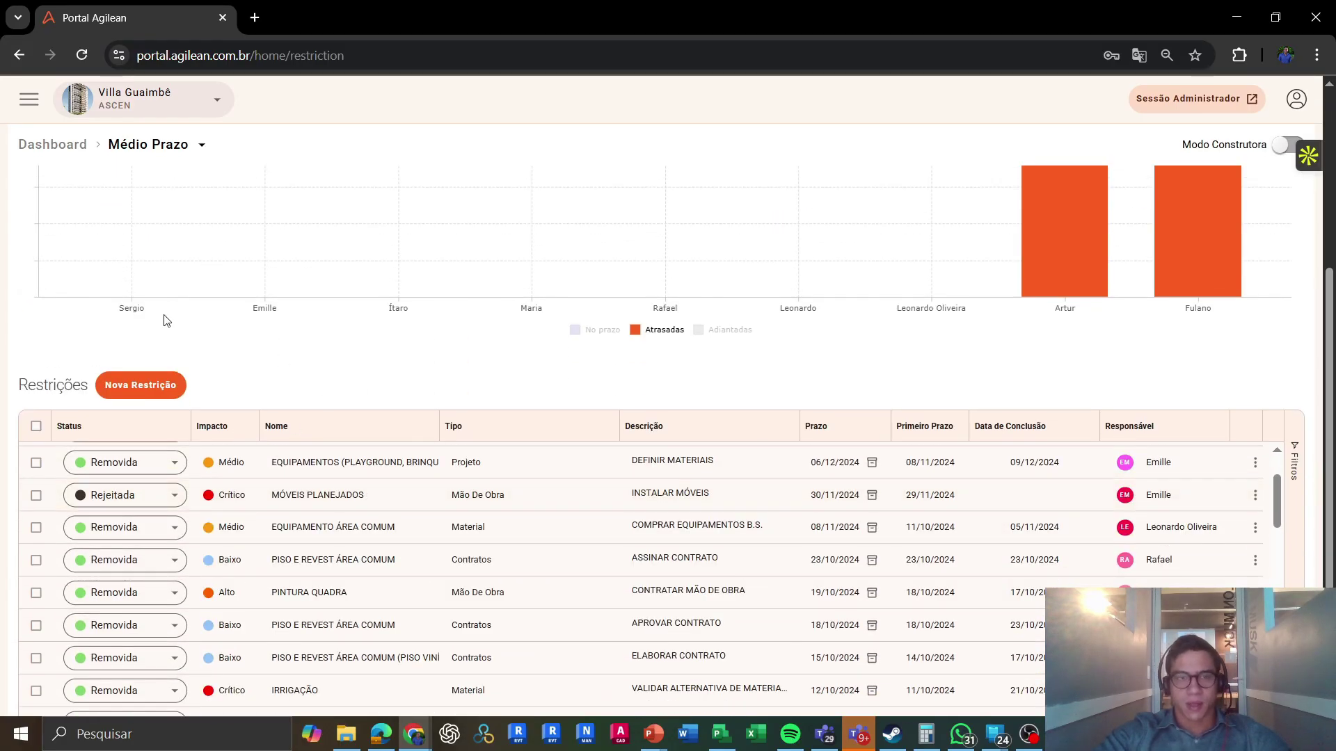
{"action": "scroll", "coordinate": [166, 320], "scroll_direction": "up", "scroll_amount": 3}
{"action": "left_click", "coordinate": [110, 247]}
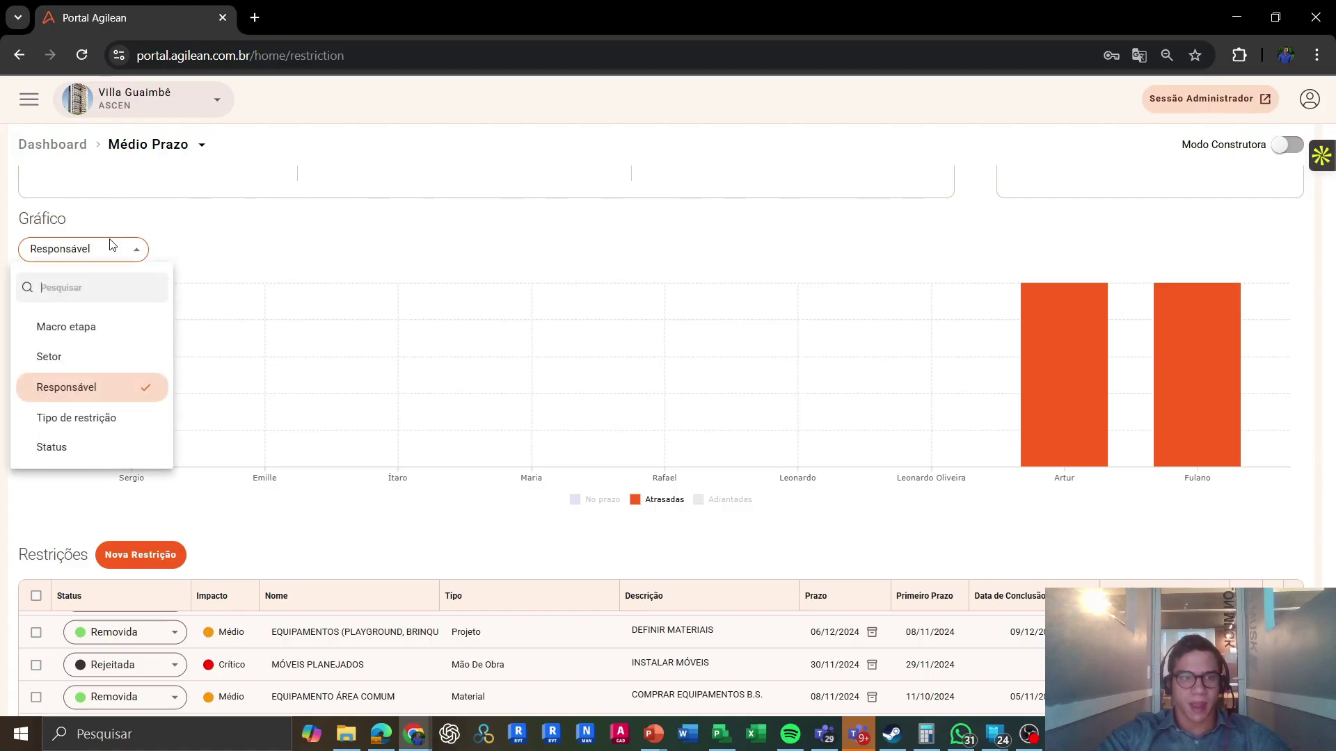
{"action": "left_click", "coordinate": [96, 430]}
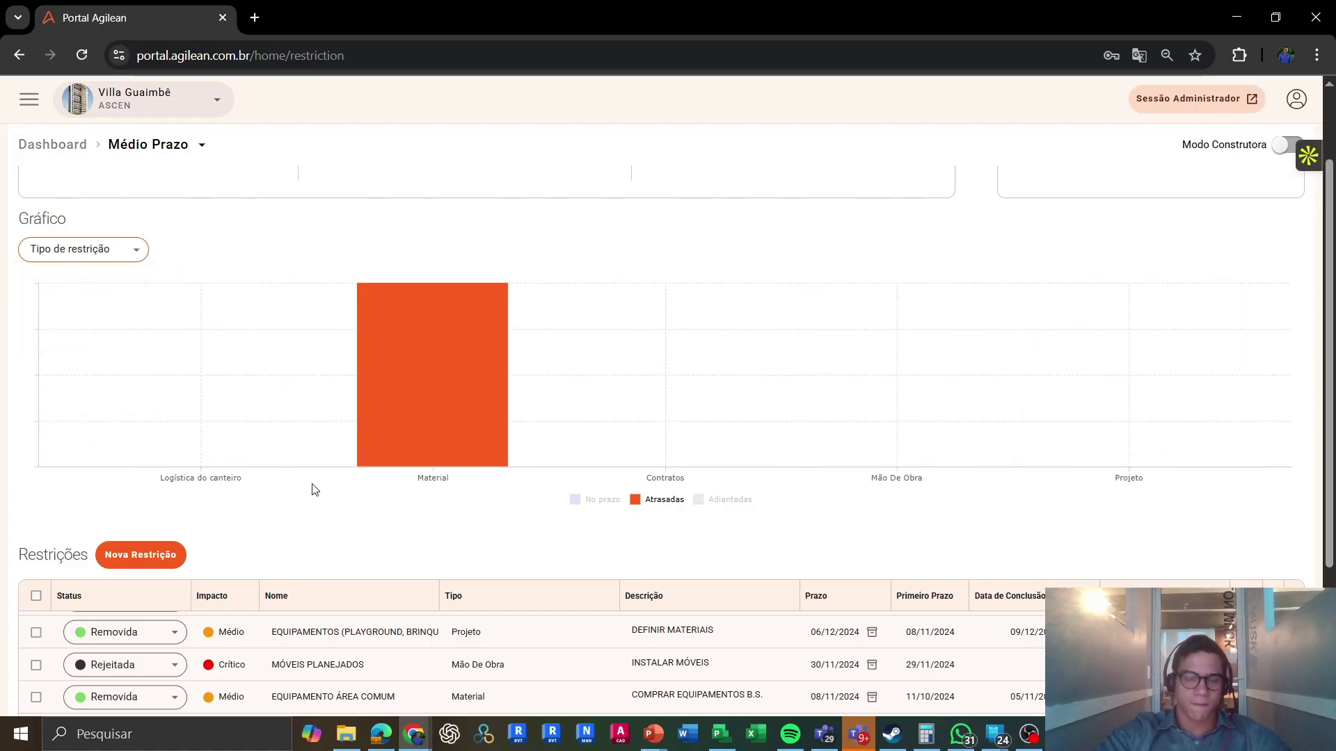
- Look through the Restrições table and view the Responsável column's filter options, closing them without changing the selection
{"action": "scroll", "coordinate": [313, 489], "scroll_direction": "down", "scroll_amount": 3}
{"action": "scroll", "coordinate": [450, 515], "scroll_direction": "down", "scroll_amount": 3}
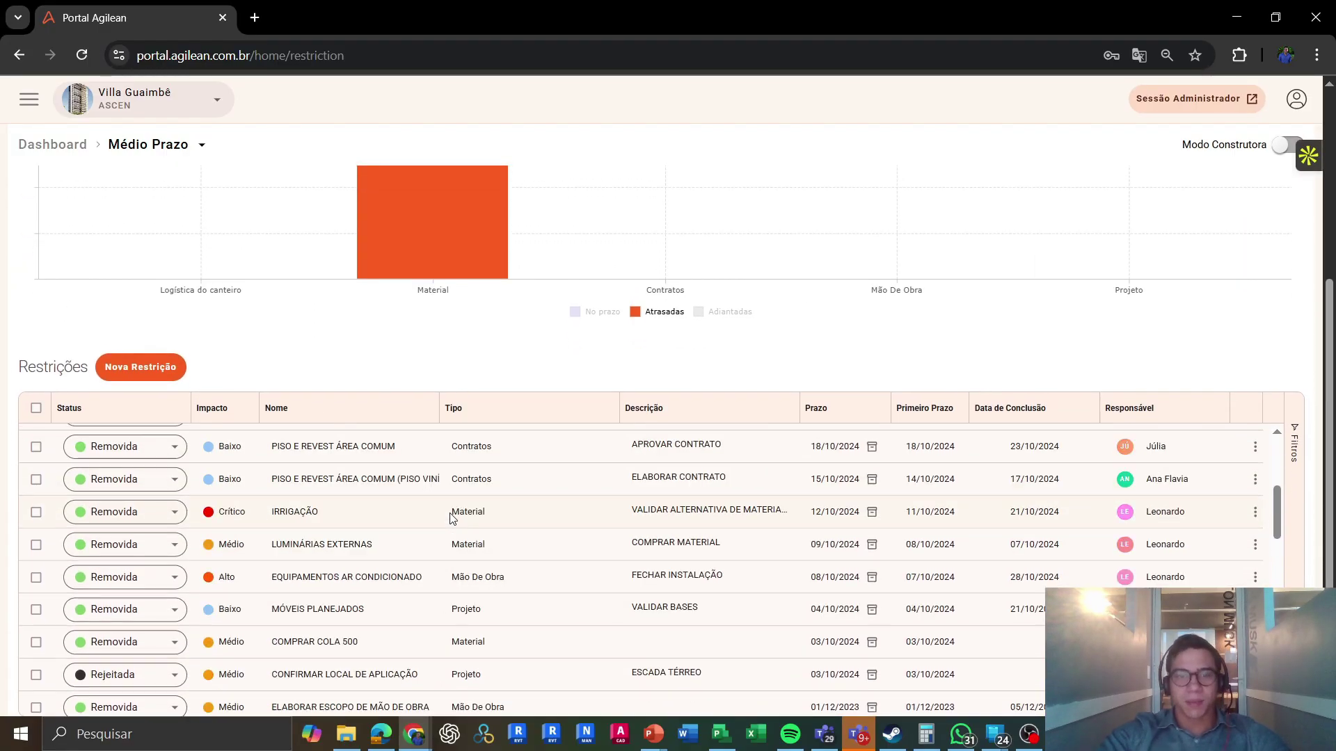
{"action": "scroll", "coordinate": [450, 517], "scroll_direction": "down", "scroll_amount": 4}
{"action": "scroll", "coordinate": [450, 517], "scroll_direction": "up", "scroll_amount": 8}
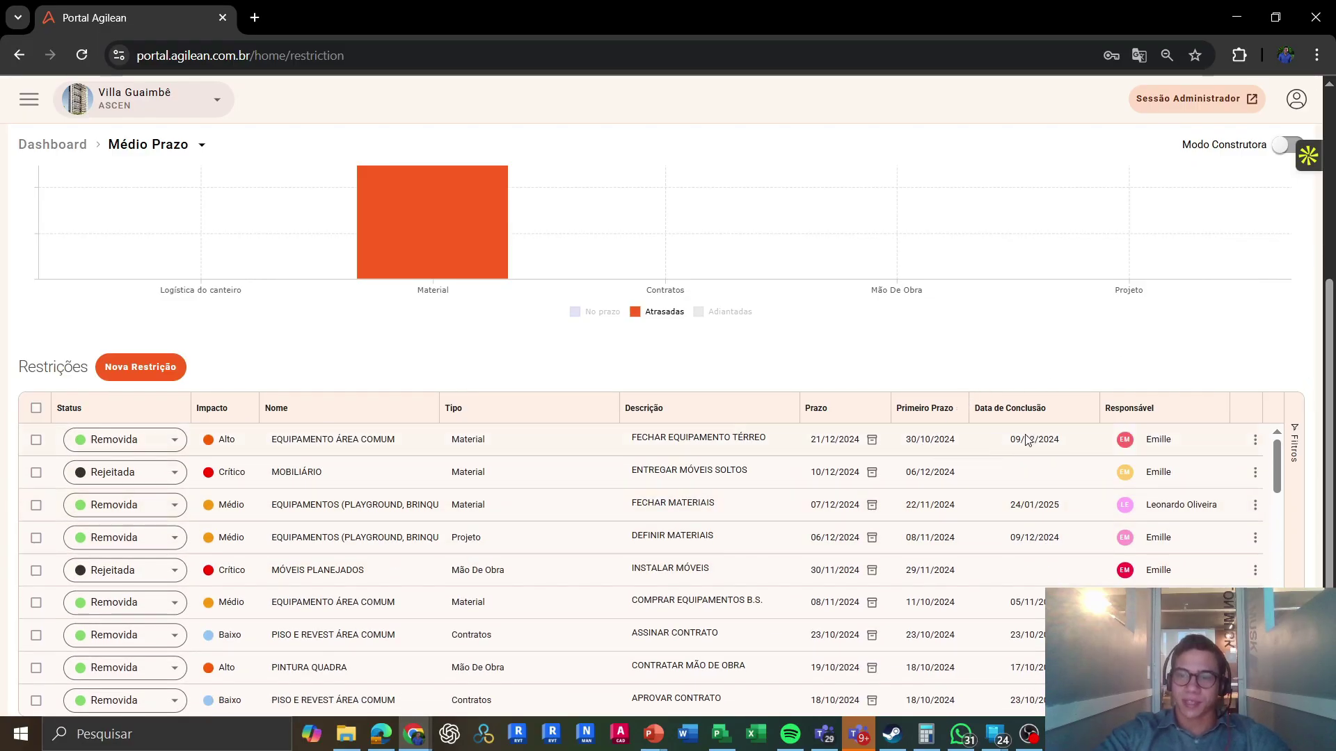
{"action": "left_click", "coordinate": [1222, 409]}
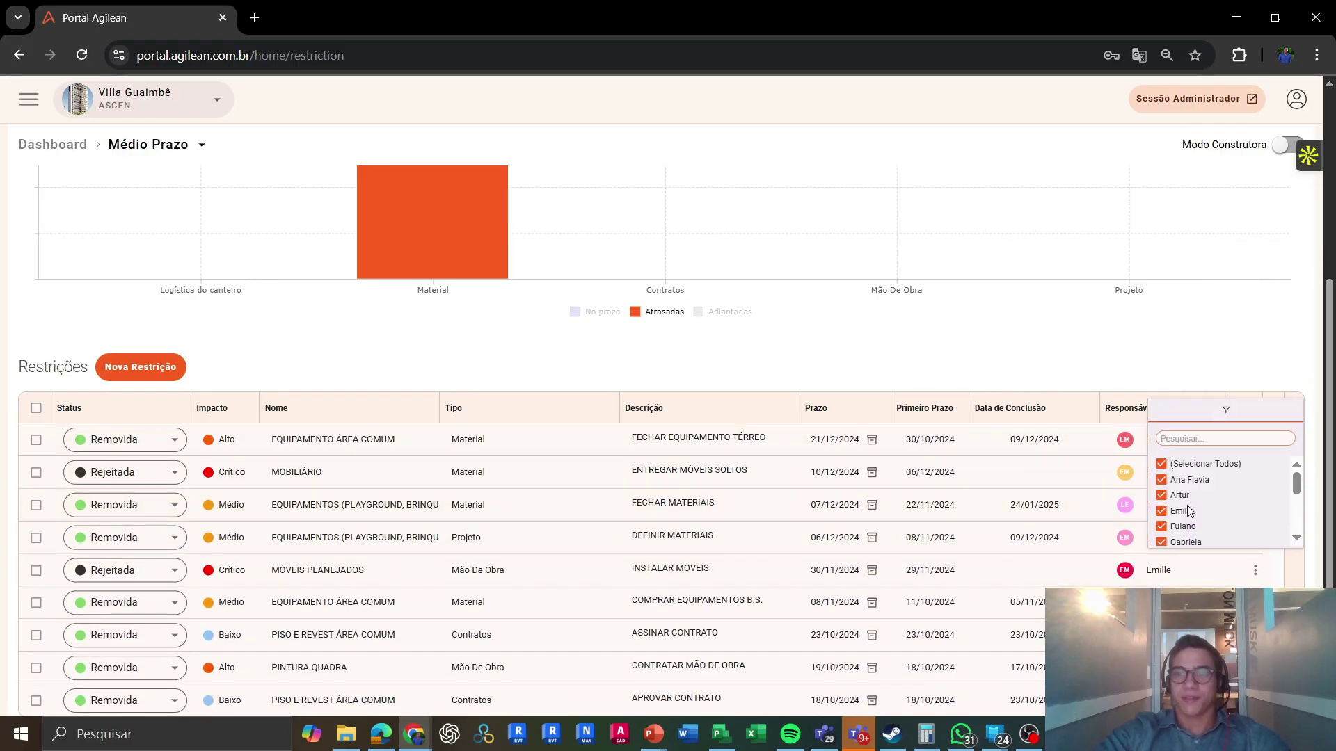
{"action": "left_click", "coordinate": [1152, 358]}
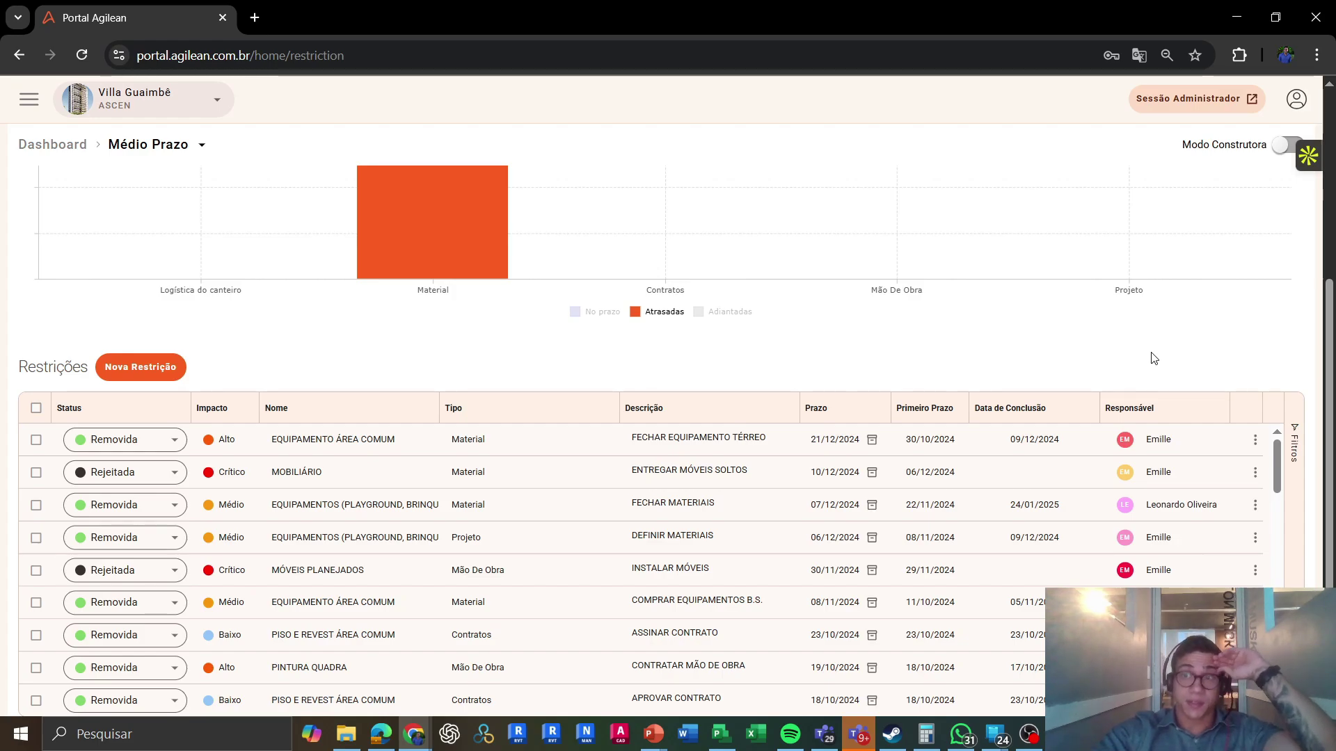
- Switch to the Planejamento Autoria schedule in Microsoft Project
{"action": "scroll", "coordinate": [1151, 358], "scroll_direction": "up", "scroll_amount": 4}
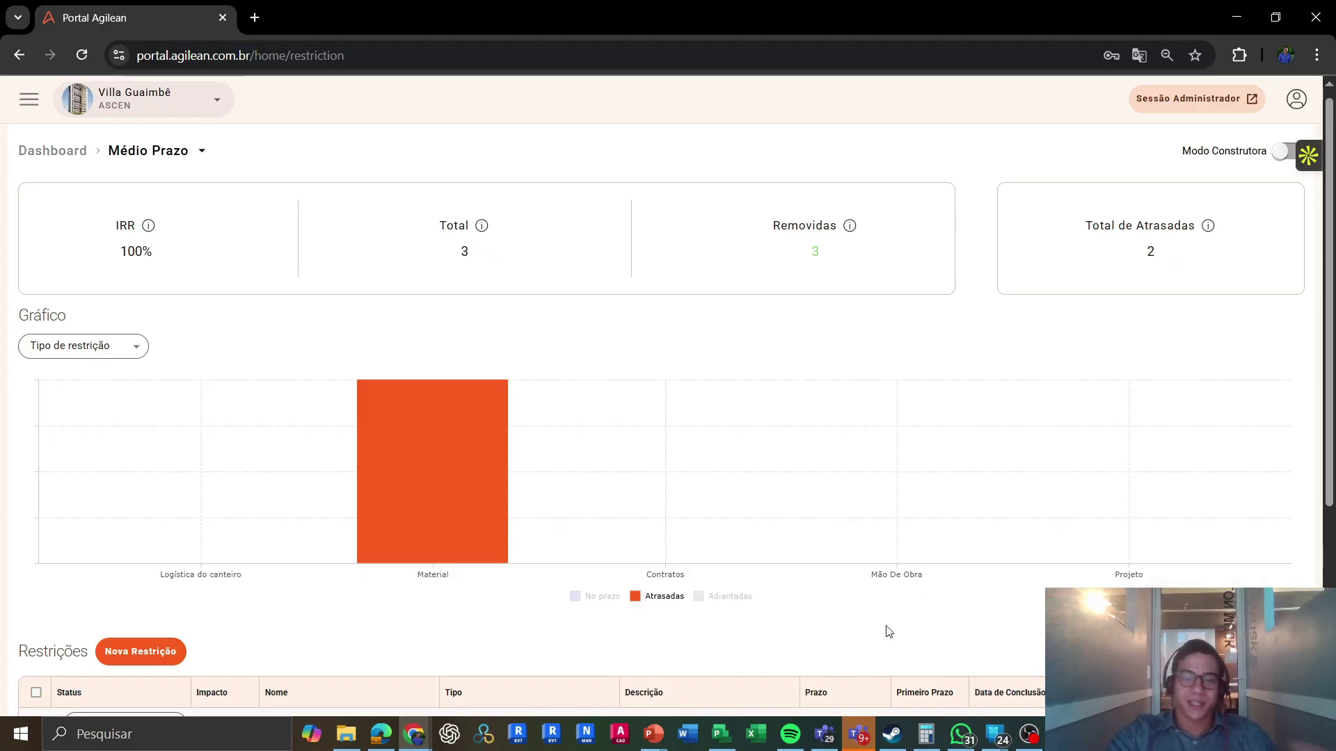
{"action": "left_click", "coordinate": [721, 734]}
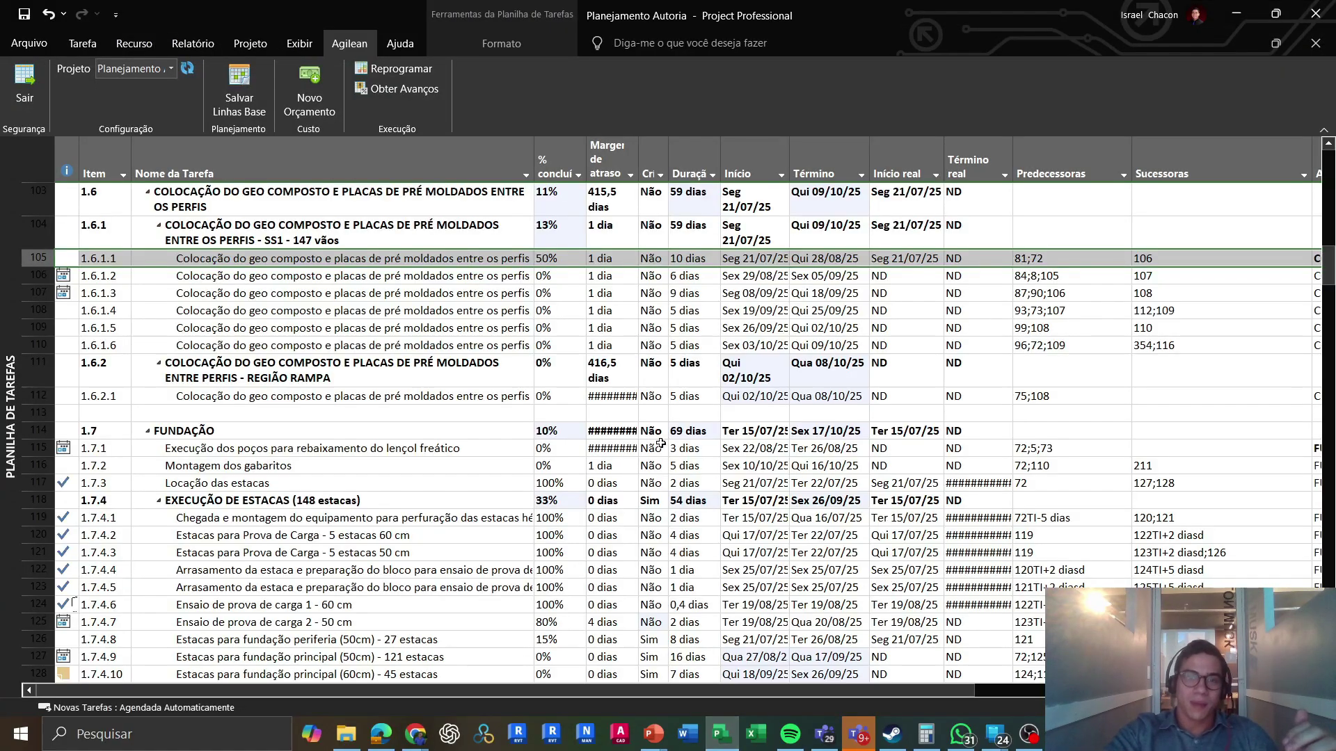